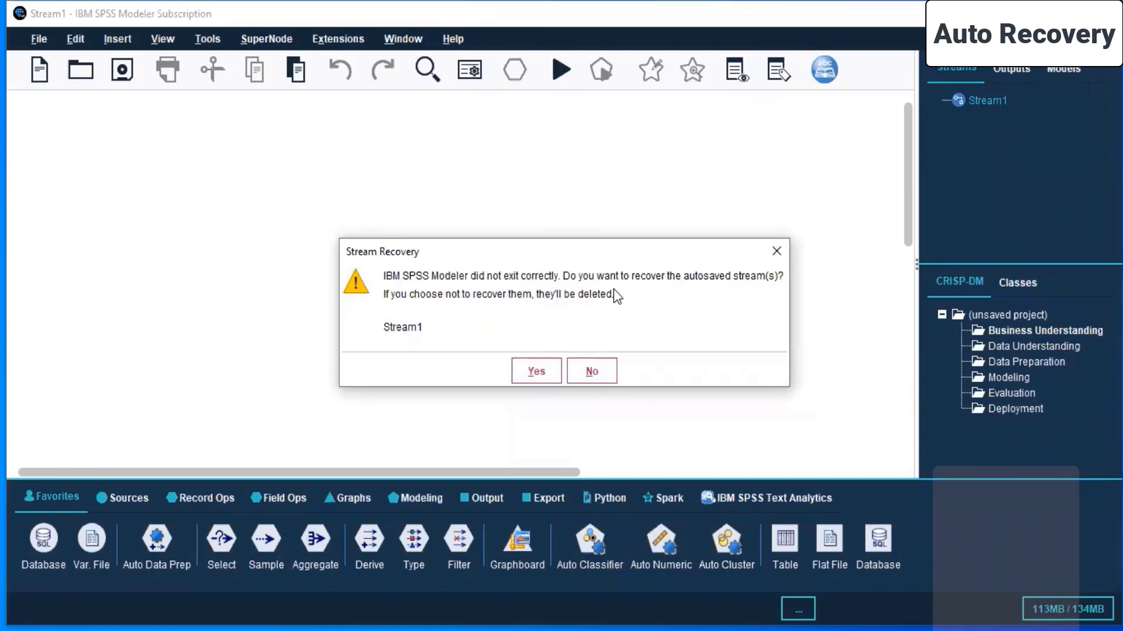
Step: Recover the autosaved stream Stream1
click(537, 370)
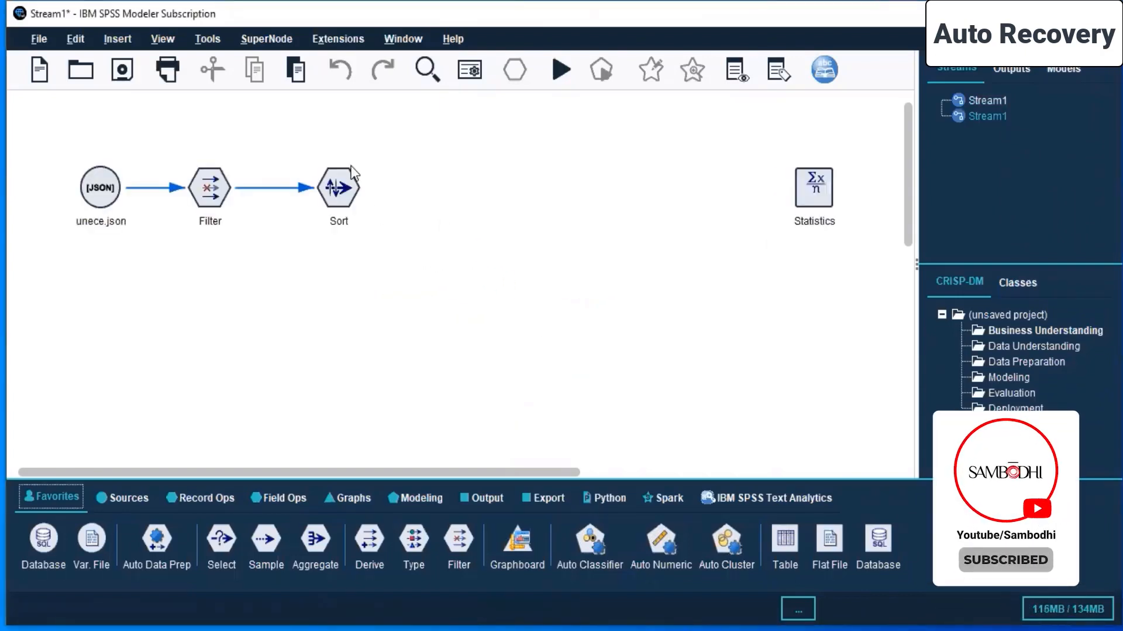
click(275, 272)
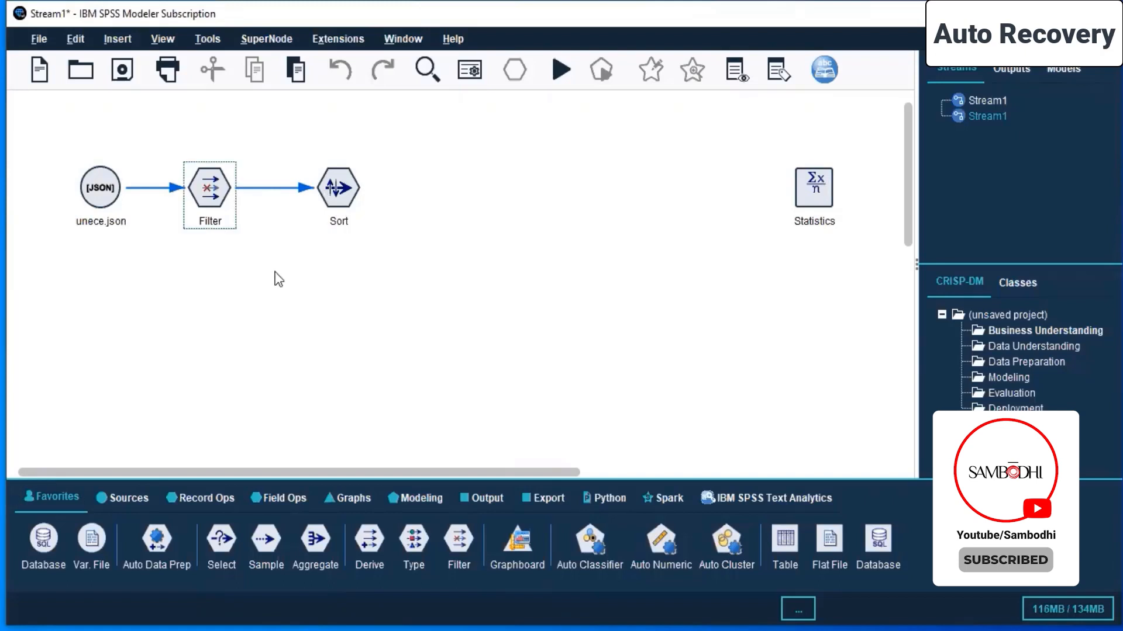
Step: Open the Filter node's settings, review its field list and available filter options, and close it without changes
click(210, 197)
right_click(210, 196)
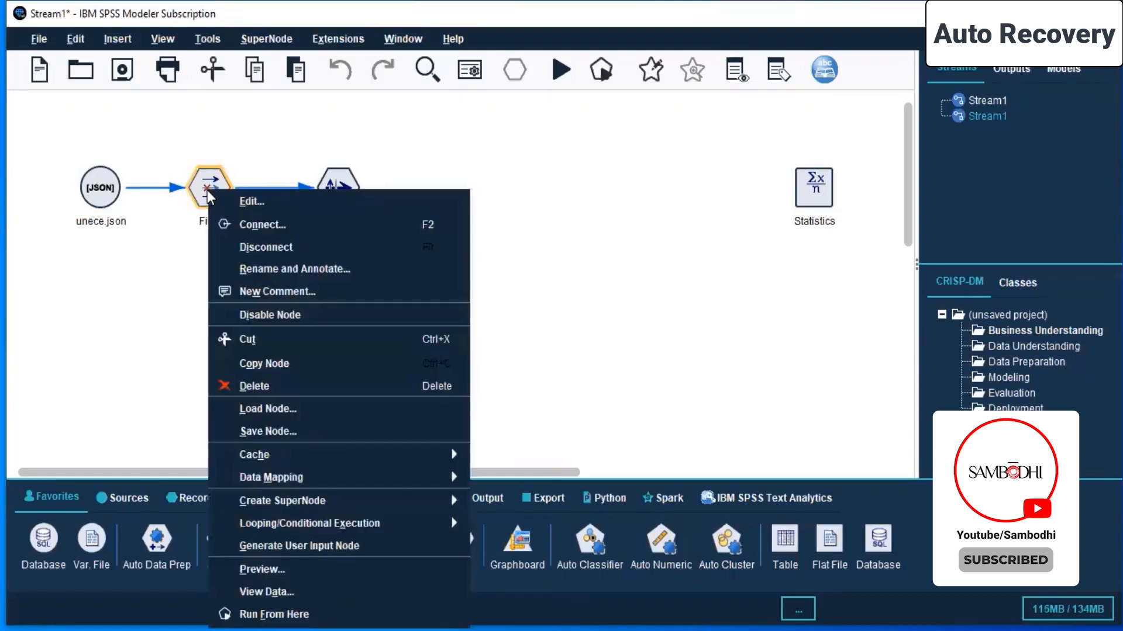
click(246, 201)
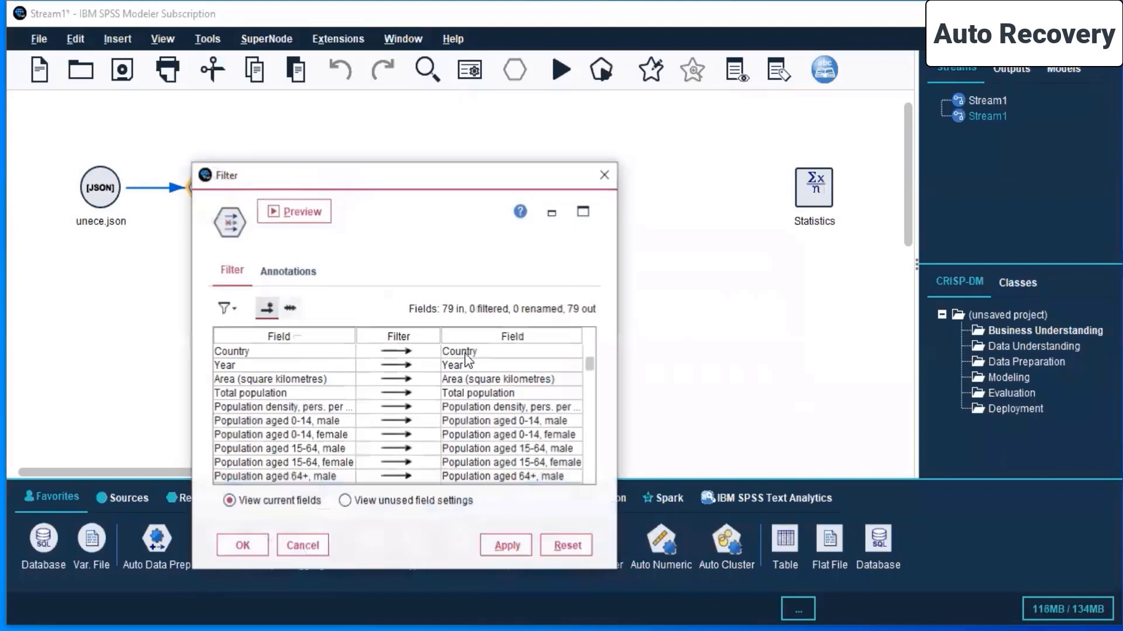
scroll(430, 411, up, 7)
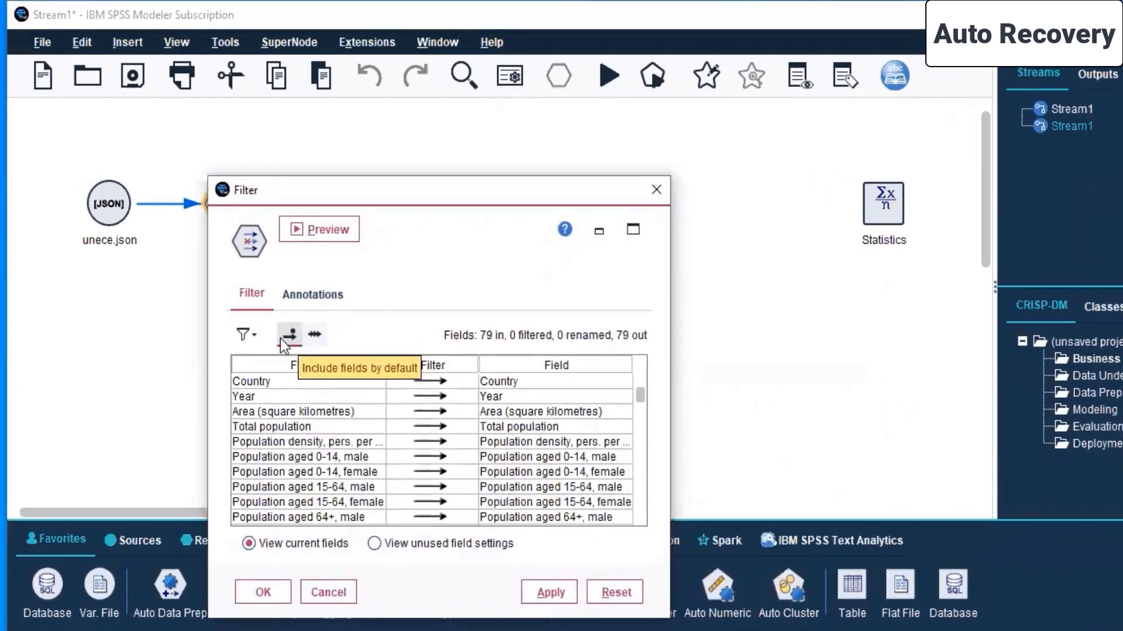
click(251, 337)
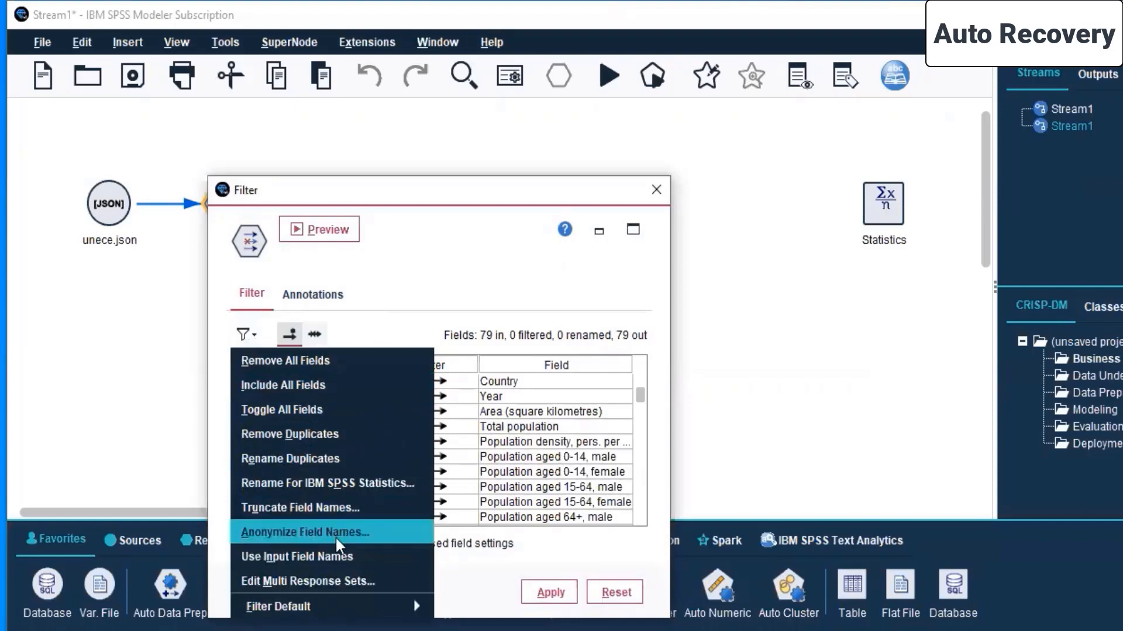
mouse_move(355, 612)
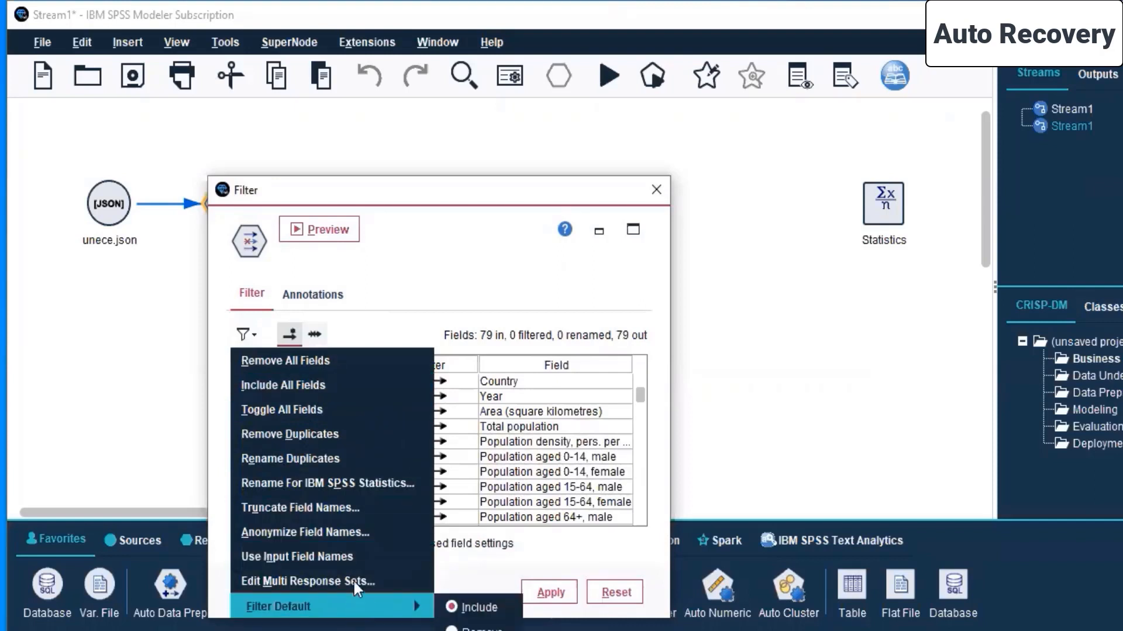
click(496, 240)
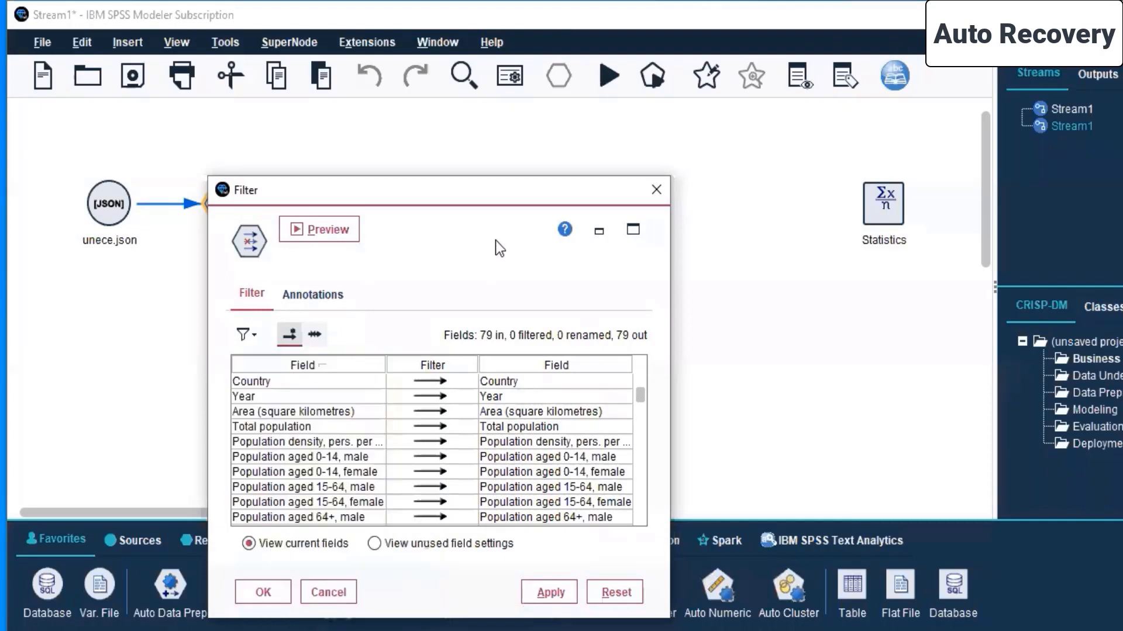
click(341, 588)
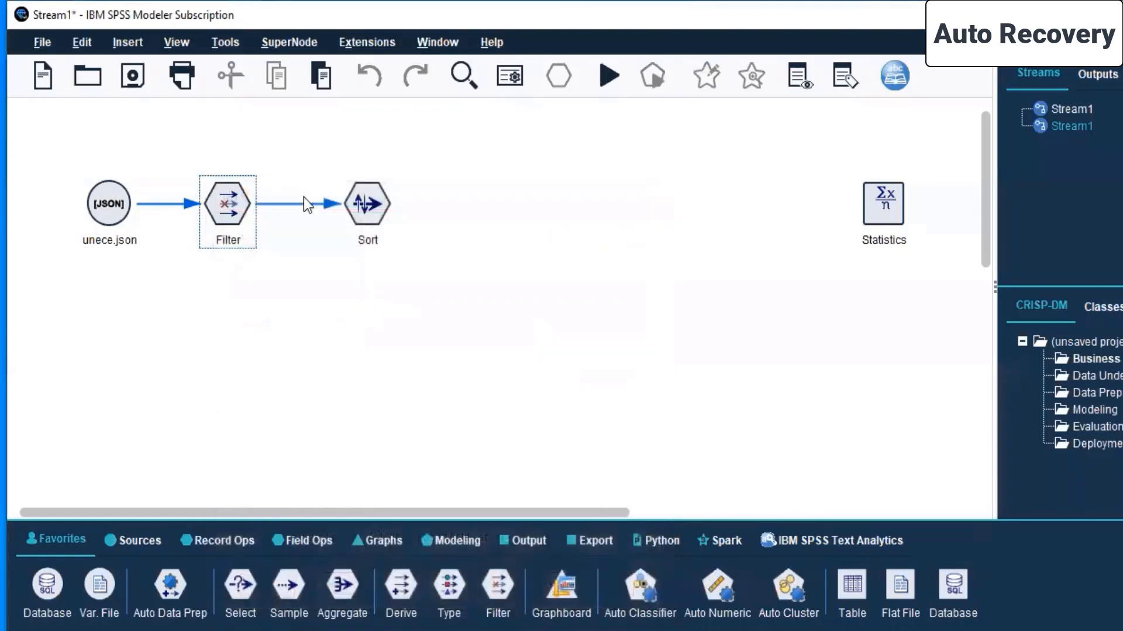
click(367, 203)
click(431, 179)
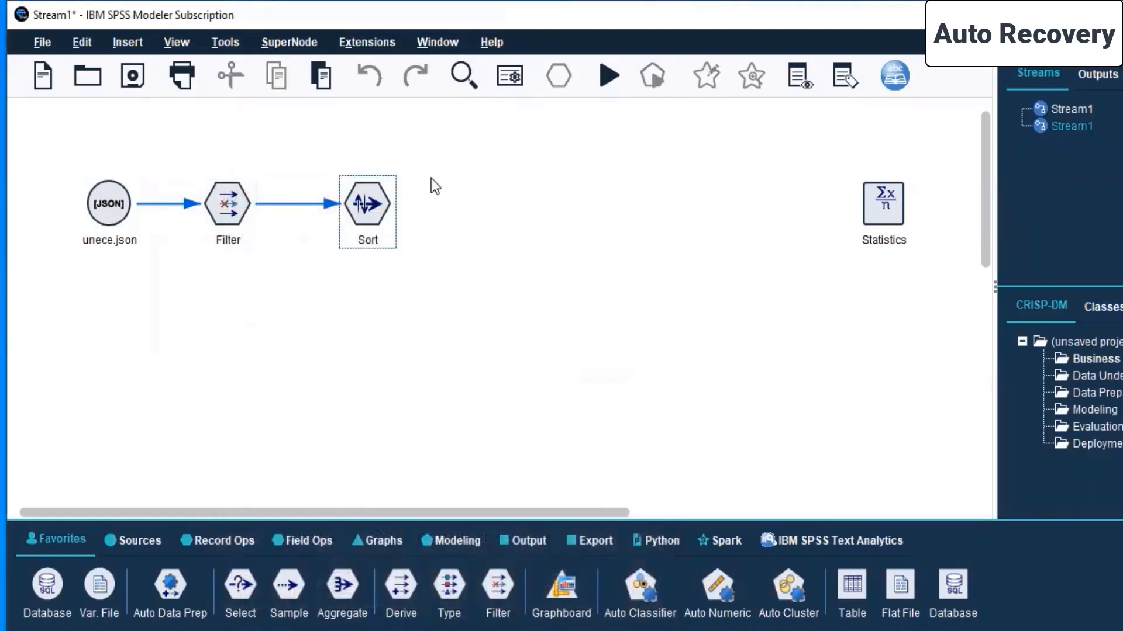
right_click(363, 199)
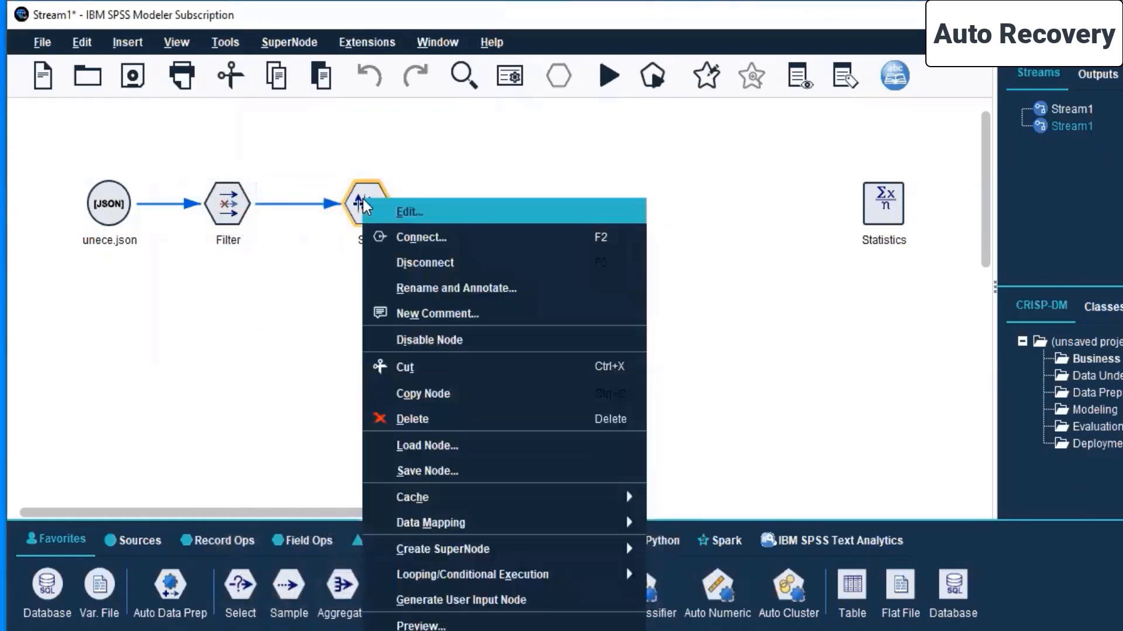
click(185, 313)
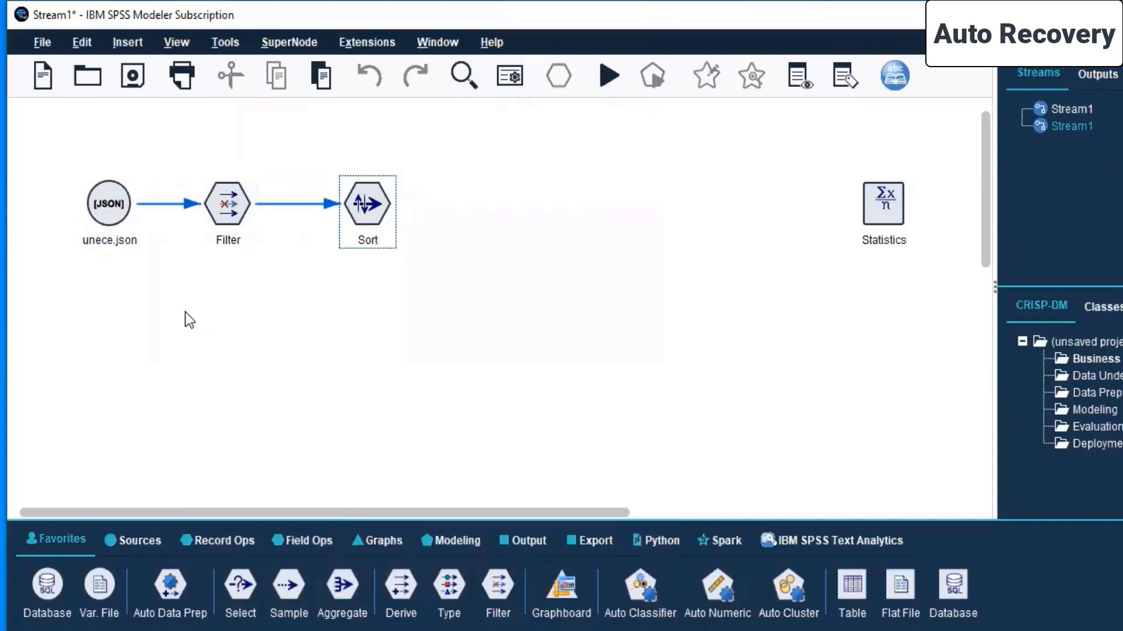
Step: Add a JSON source node below the unece.json node and set its data source to iris.json from Live Sessions\SPSS MODELLER\Day 5
click(133, 541)
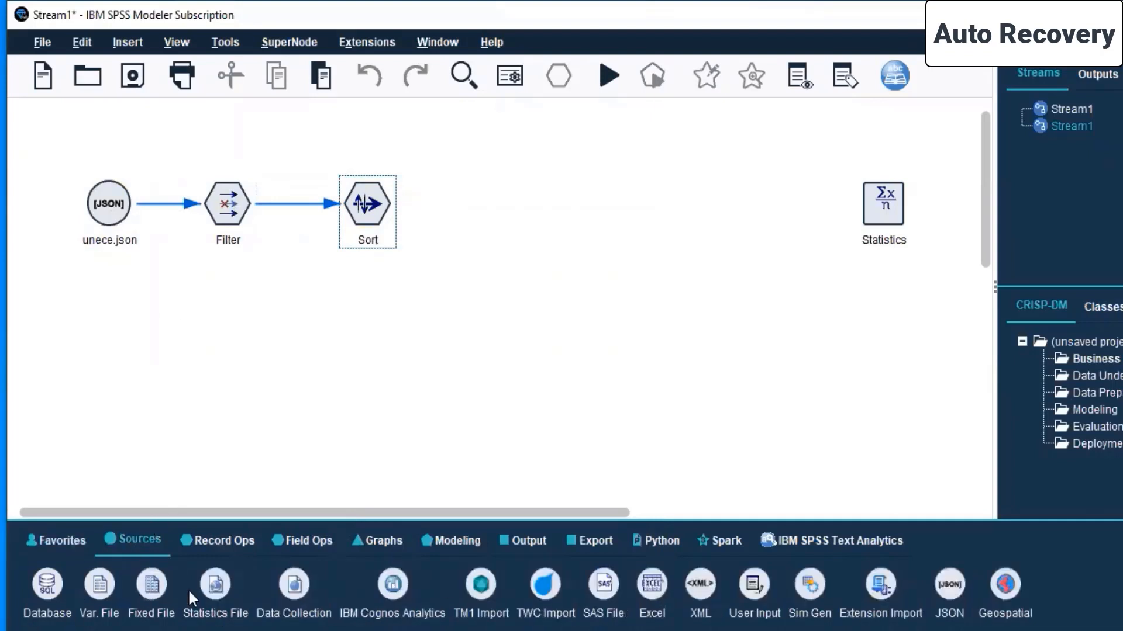
drag(948, 593, 111, 353)
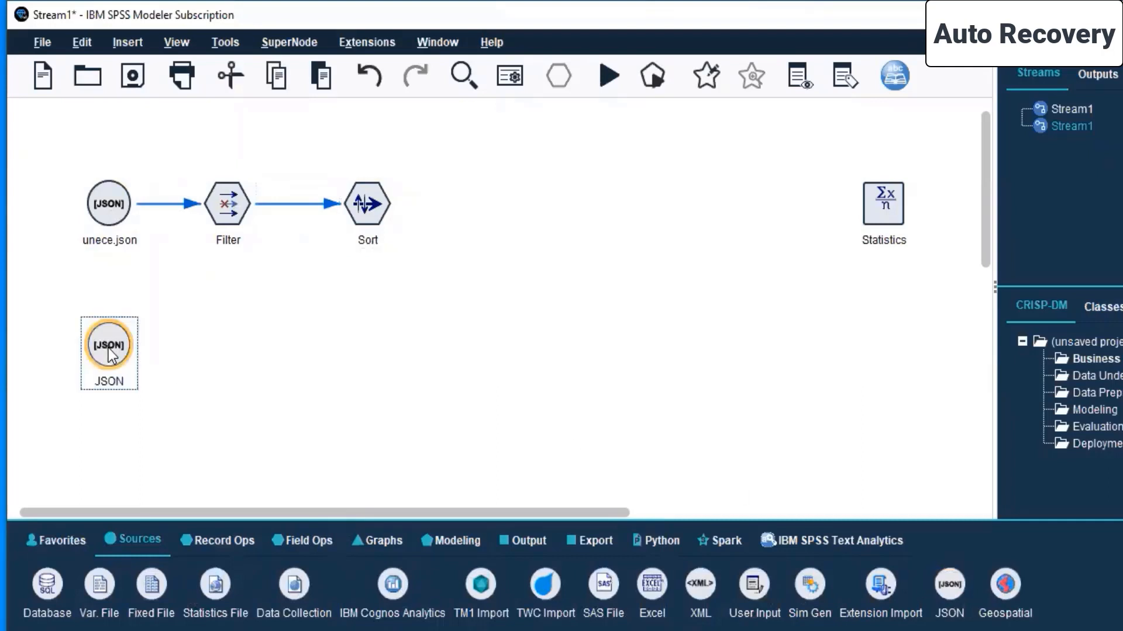
right_click(109, 350)
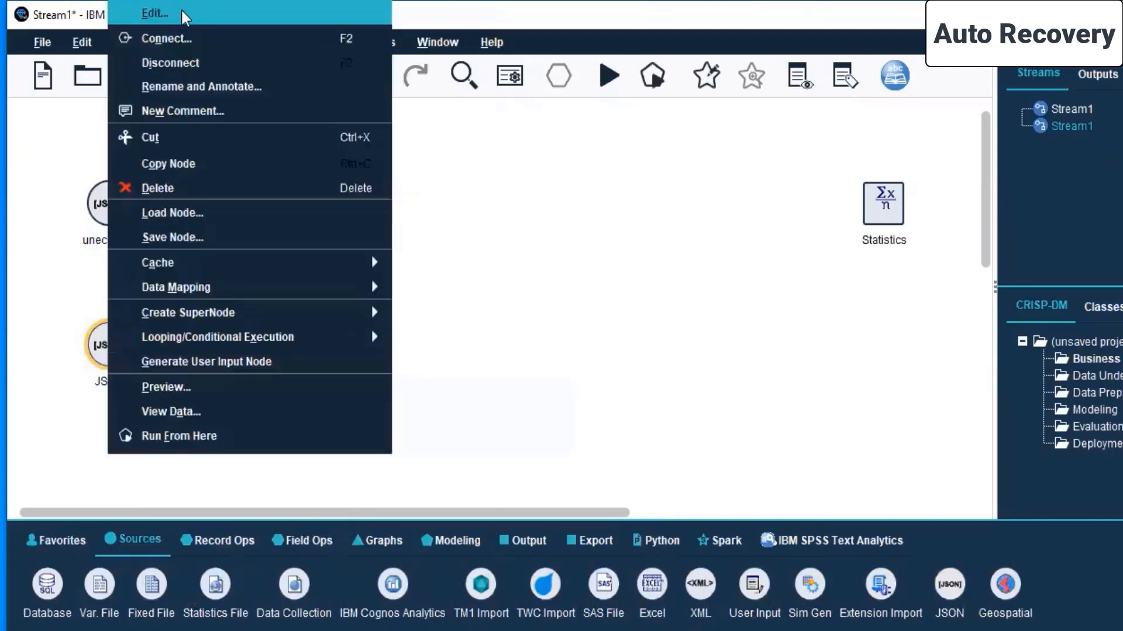
click(184, 14)
click(582, 485)
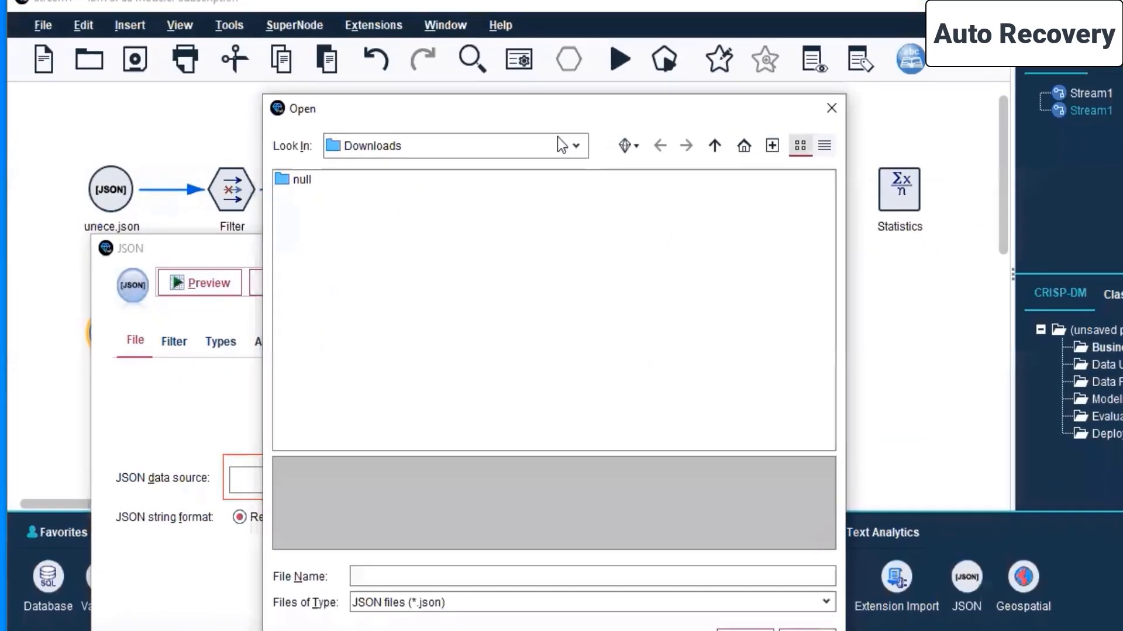
click(562, 159)
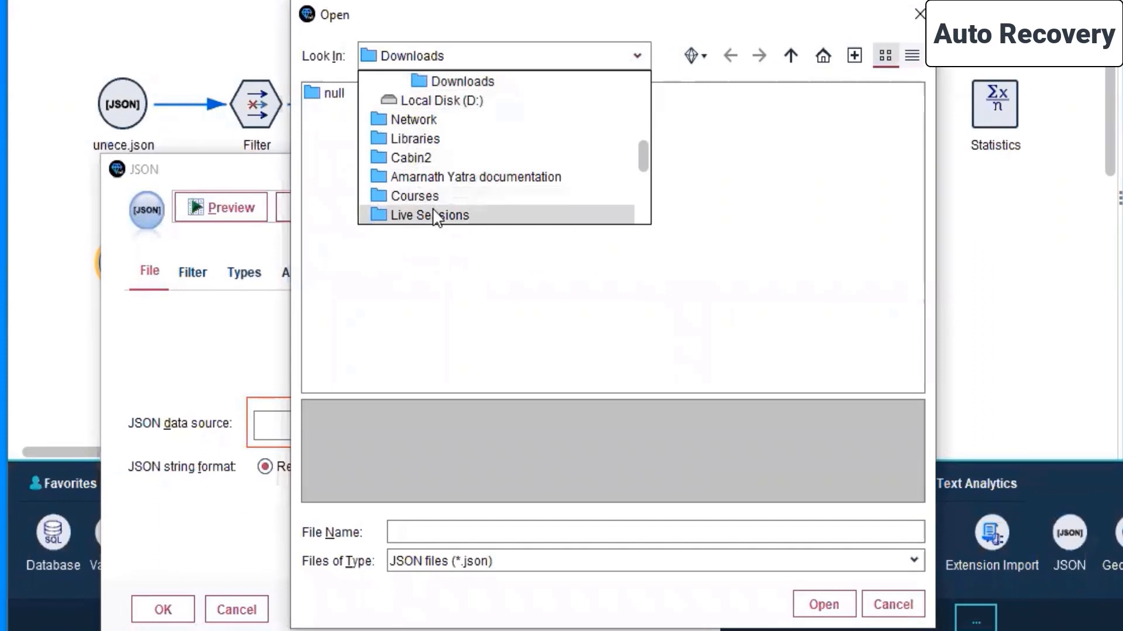
click(434, 215)
double_click(360, 208)
double_click(351, 170)
click(346, 95)
click(821, 606)
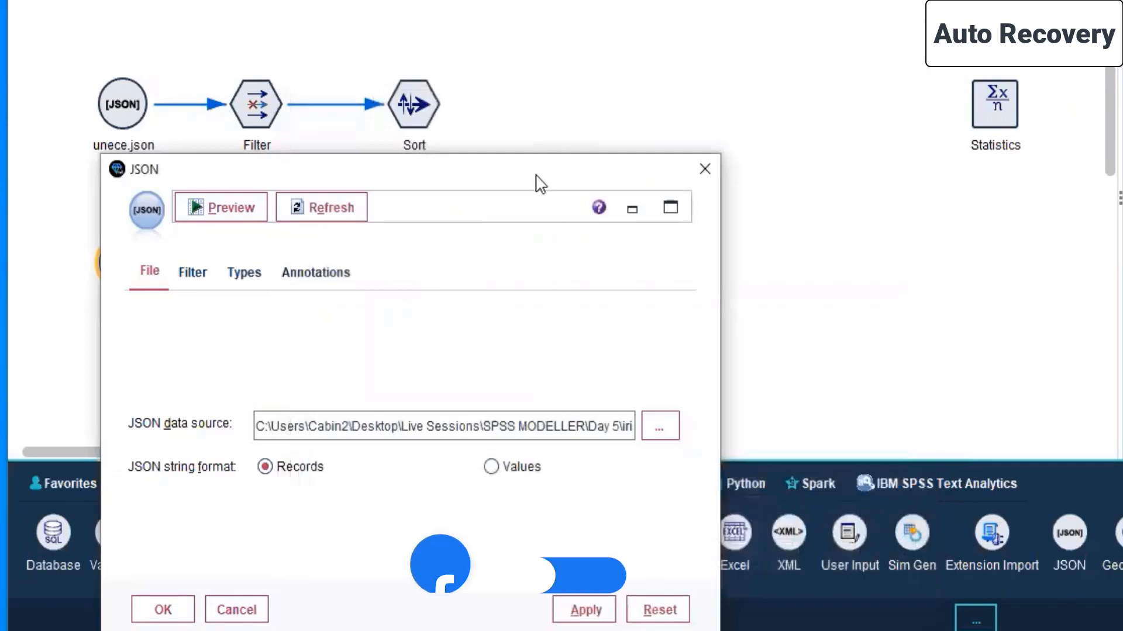
drag(542, 168, 711, 0)
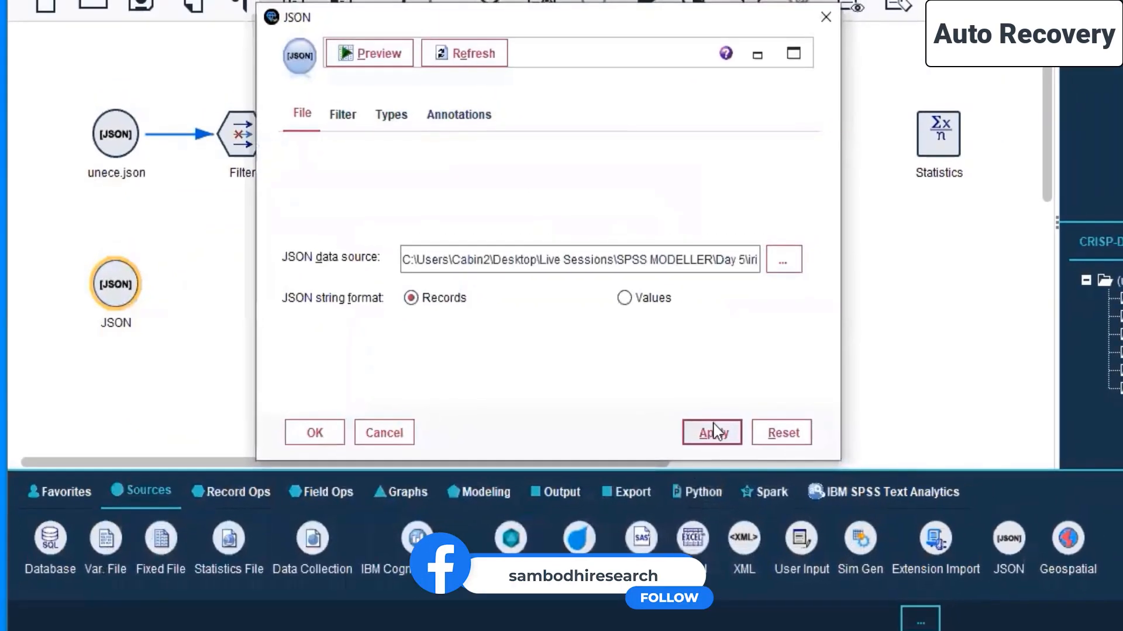
click(306, 434)
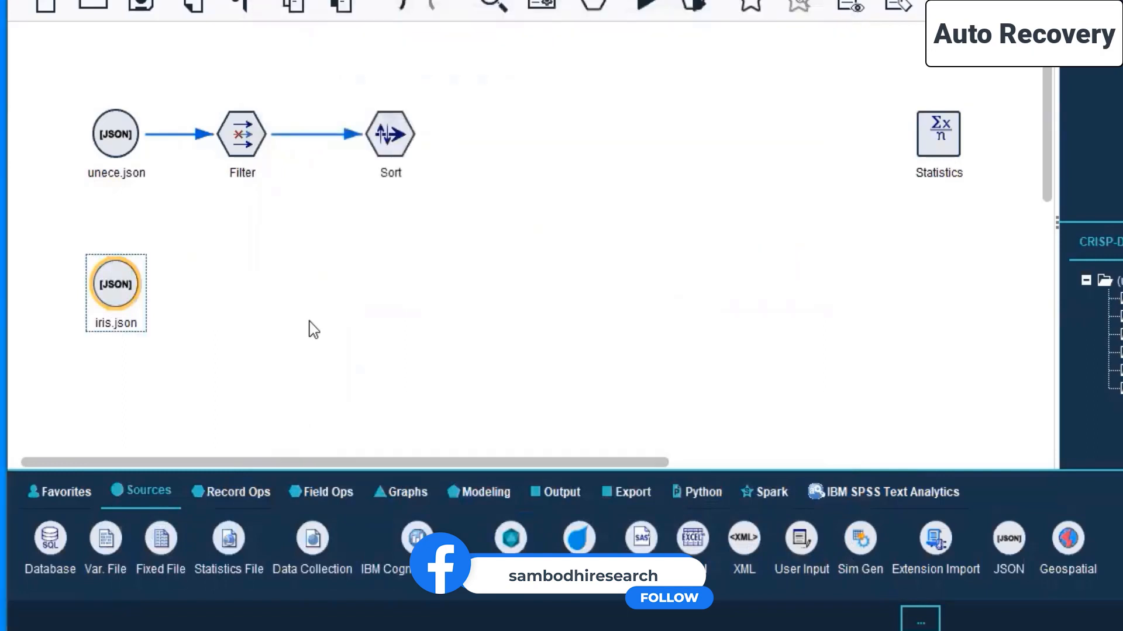
Step: Preview the iris.json node's records in an enlarged window and close its settings
right_click(117, 288)
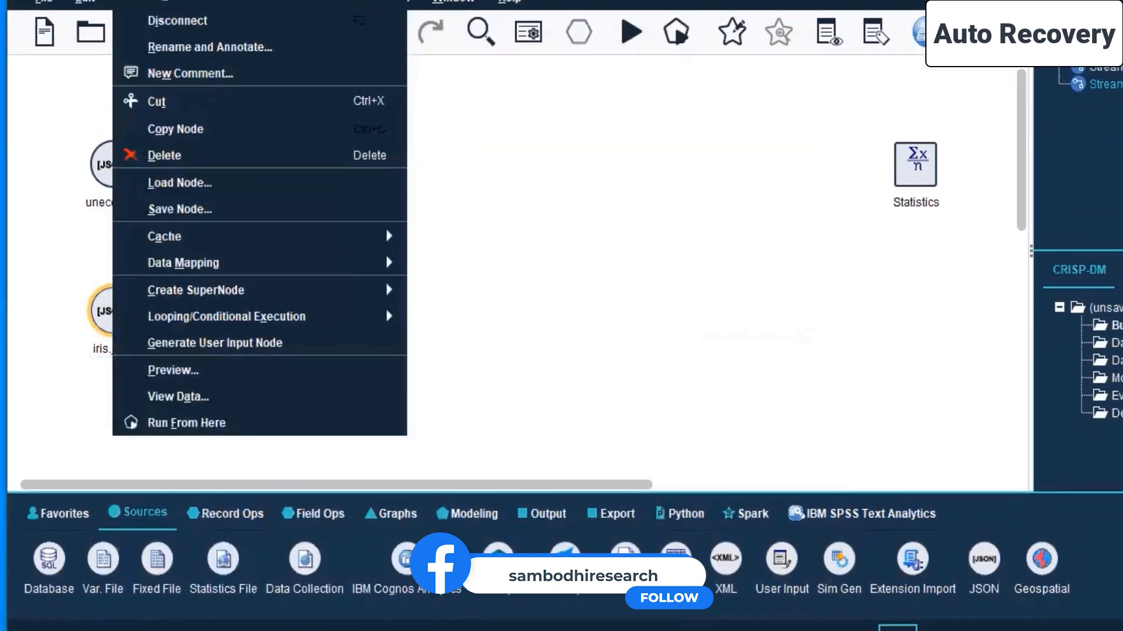
click(159, 0)
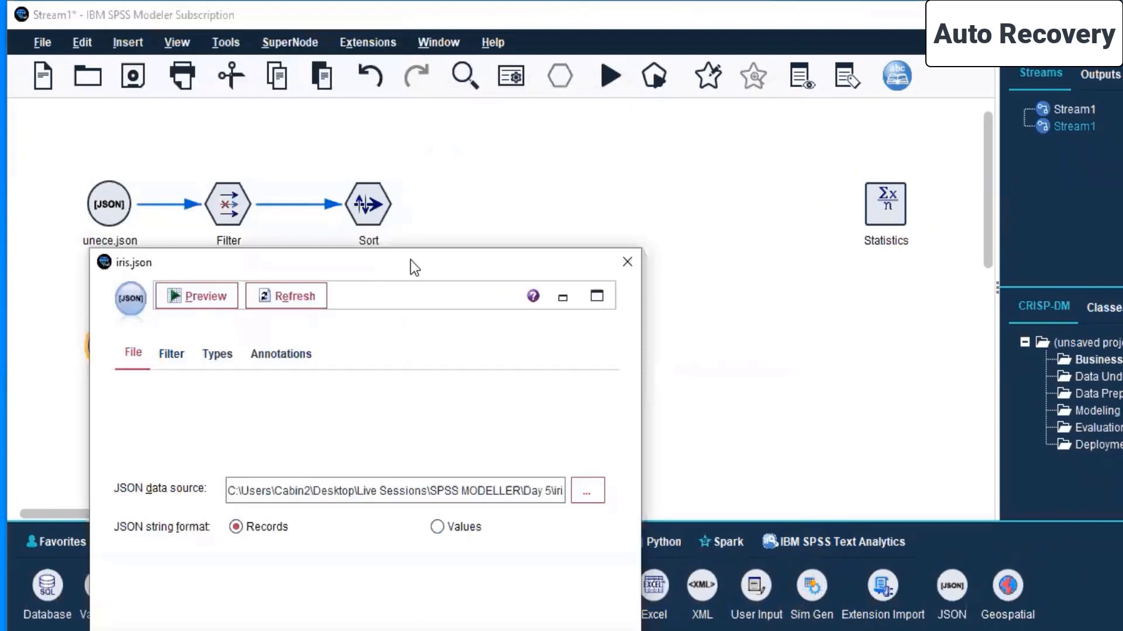
drag(419, 253, 591, 103)
click(365, 146)
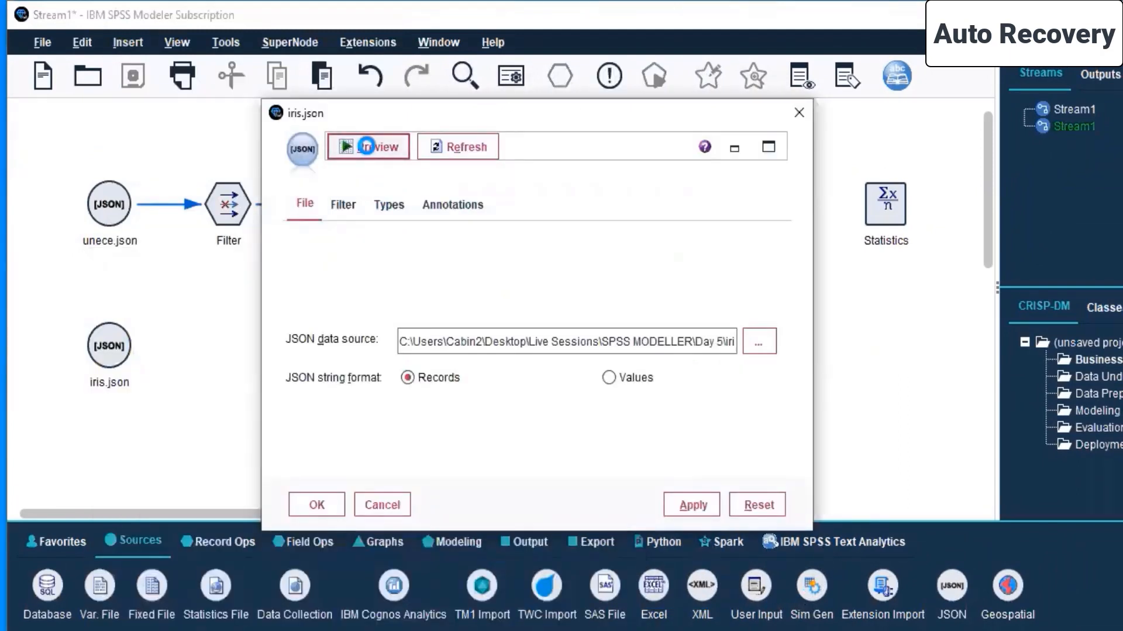
click(365, 146)
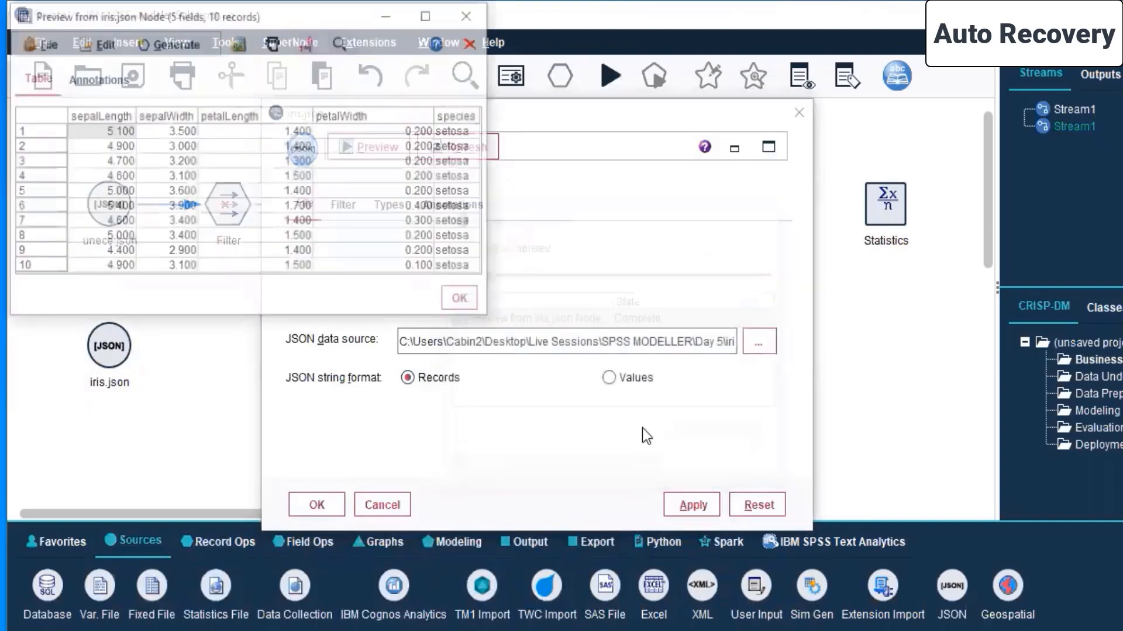
click(428, 14)
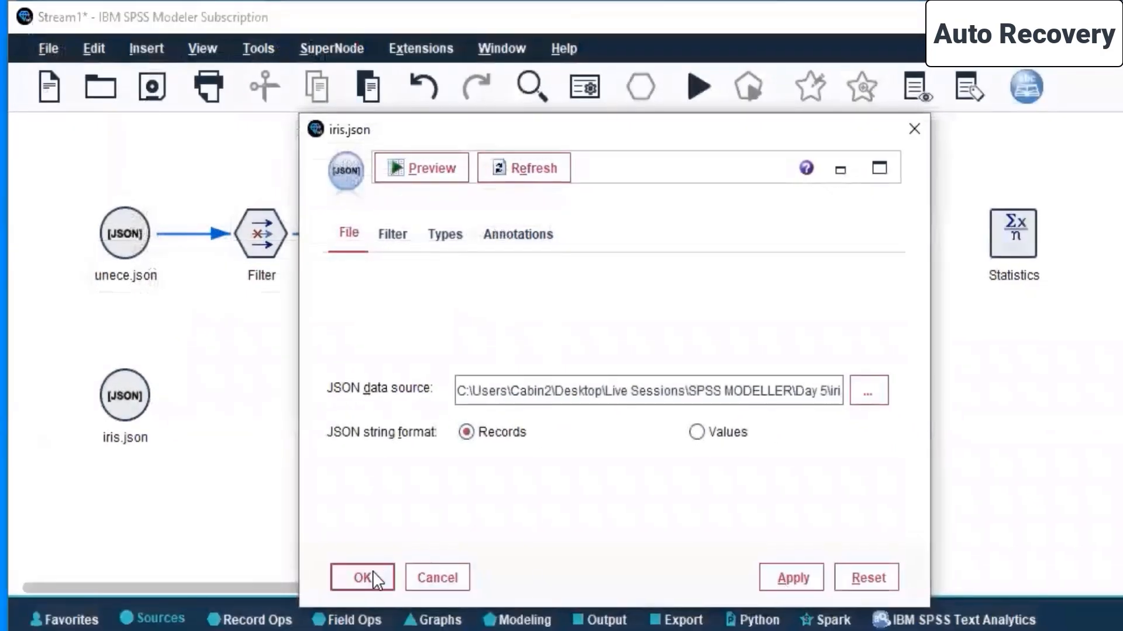
click(367, 577)
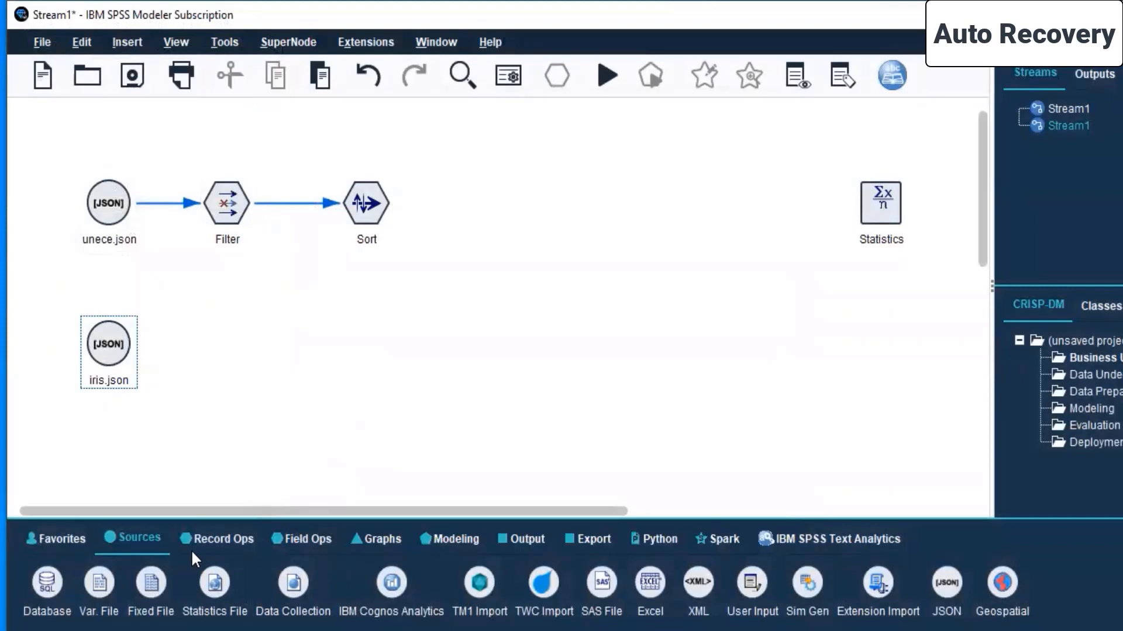
Step: Add a Filter node and a Sort node in a row beside the iris.json node
click(304, 541)
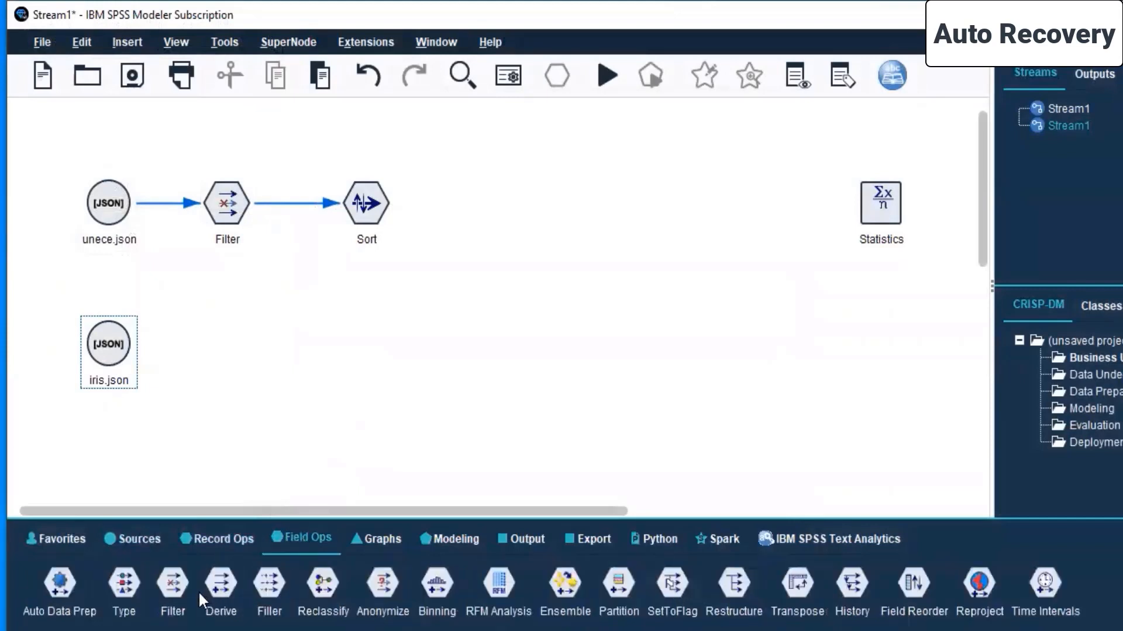
drag(206, 336, 220, 341)
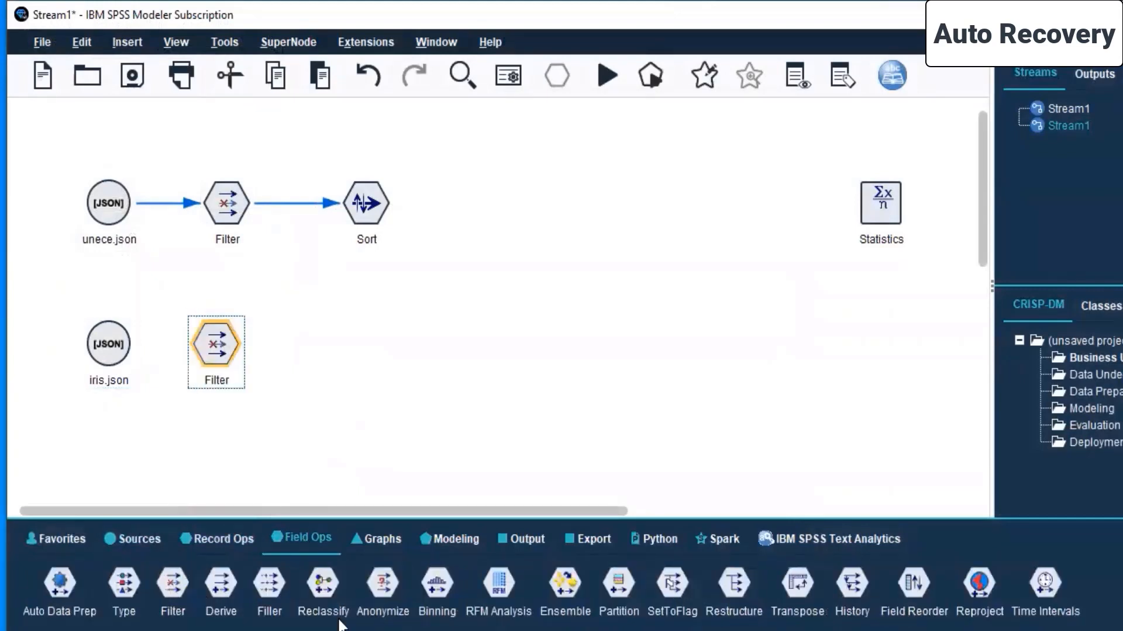
click(229, 536)
drag(142, 582, 331, 288)
drag(348, 332, 343, 346)
Step: Delete the original chain of the unece.json, Filter and Sort nodes
drag(428, 175, 40, 255)
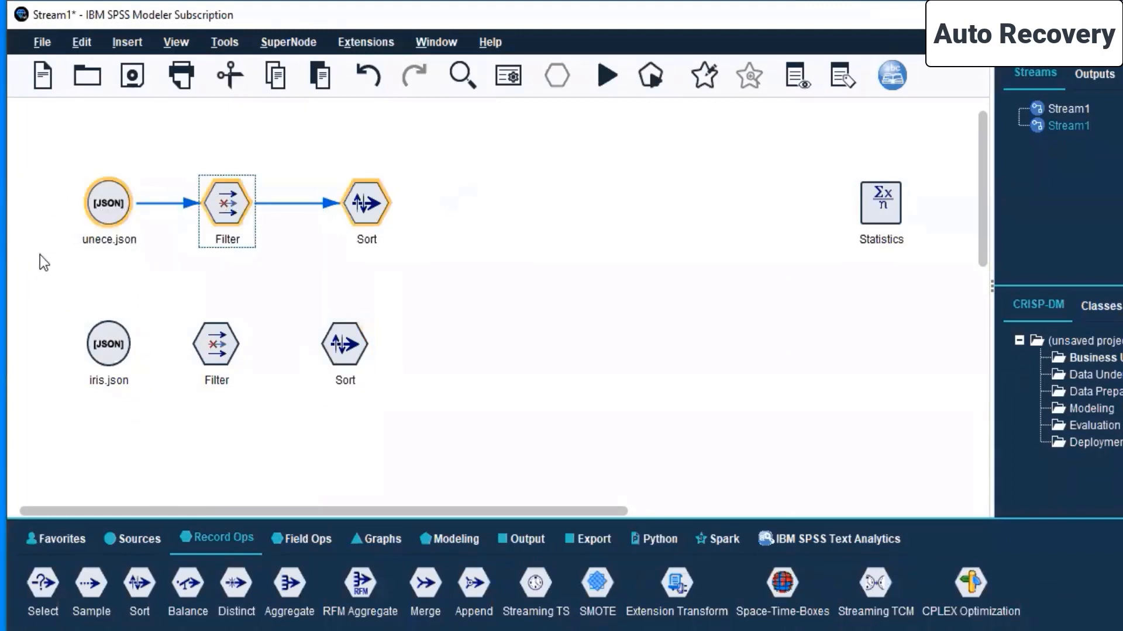
key(Delete)
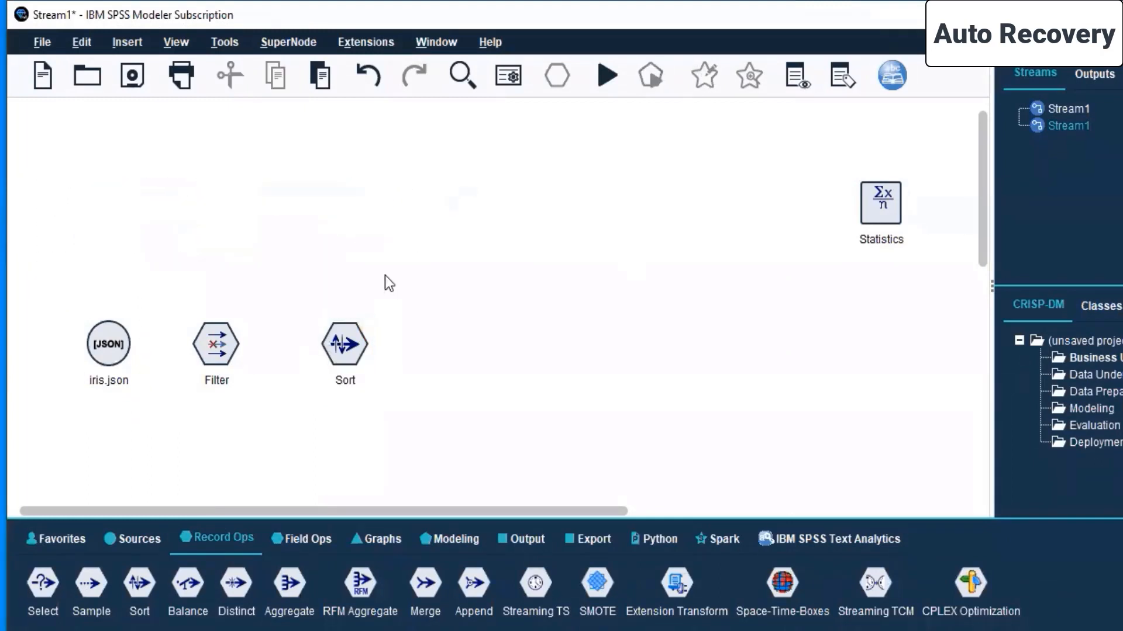
Step: Connect the iris.json node to the Filter node, and the Filter node to the Sort node
click(126, 338)
right_click(127, 338)
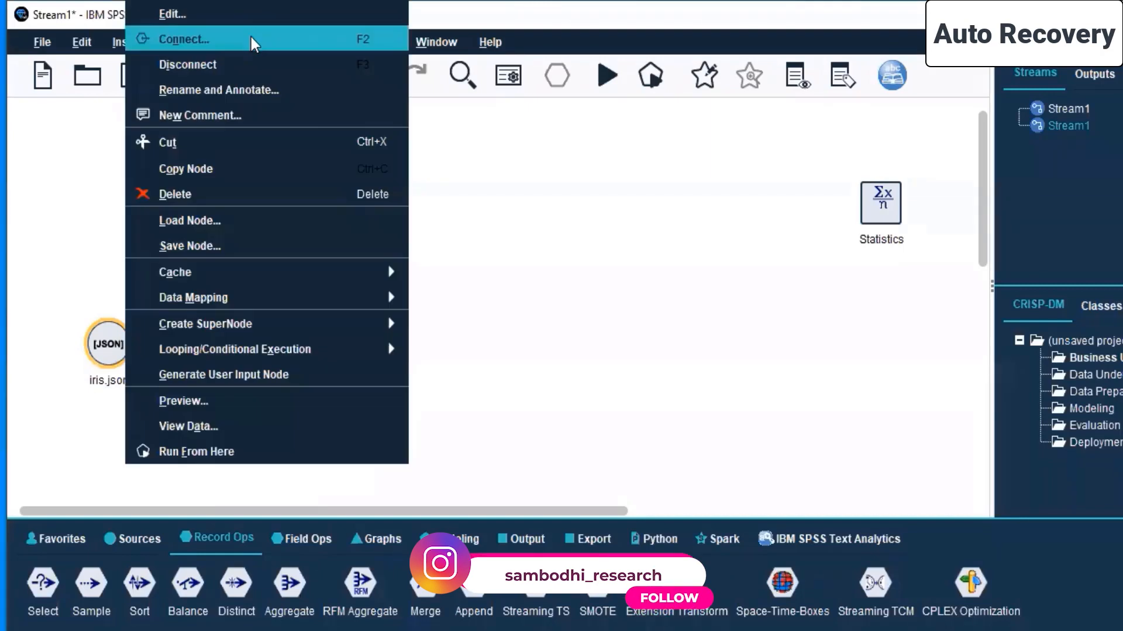
click(251, 37)
click(216, 342)
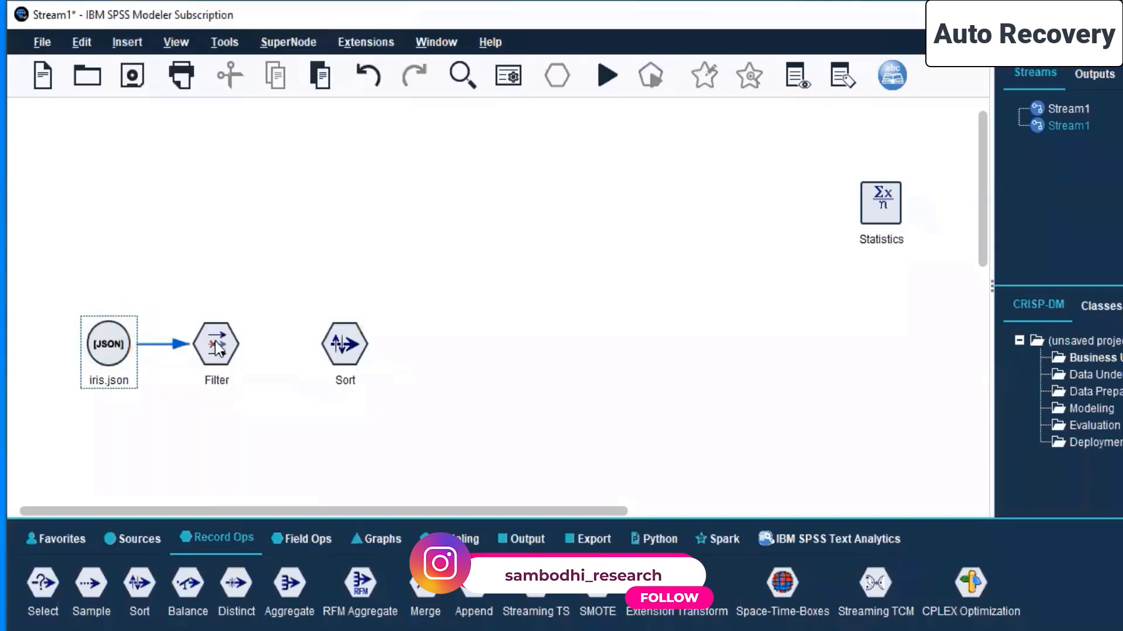
click(217, 346)
right_click(220, 346)
click(336, 38)
click(341, 350)
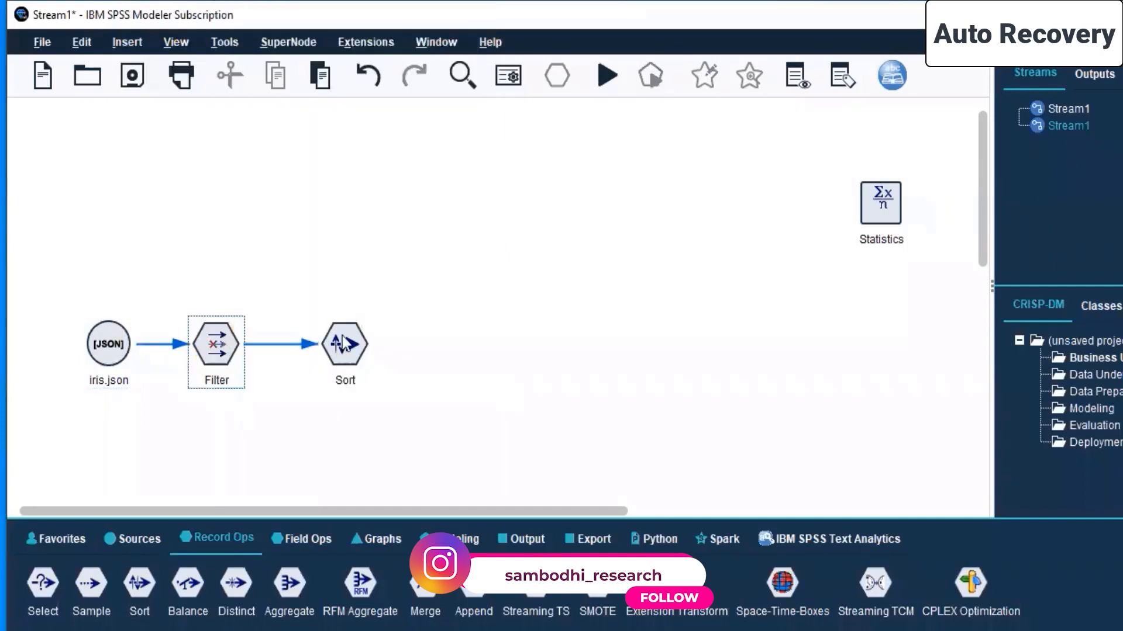
Step: Try to run the iris.json stream from the Sort node
click(101, 349)
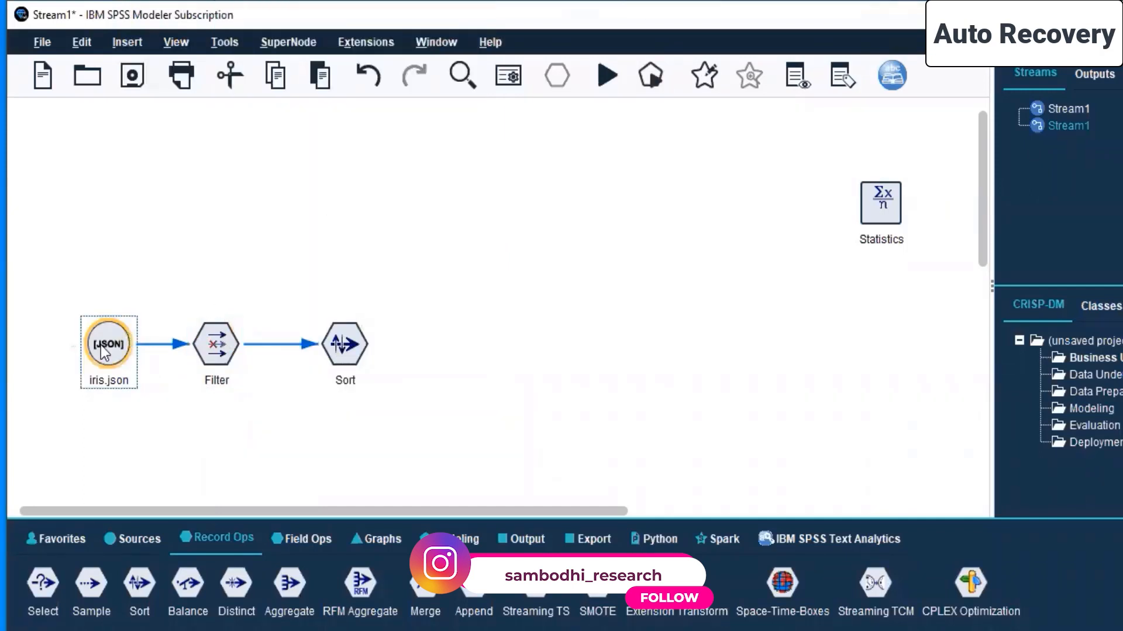
click(339, 351)
right_click(340, 351)
click(439, 475)
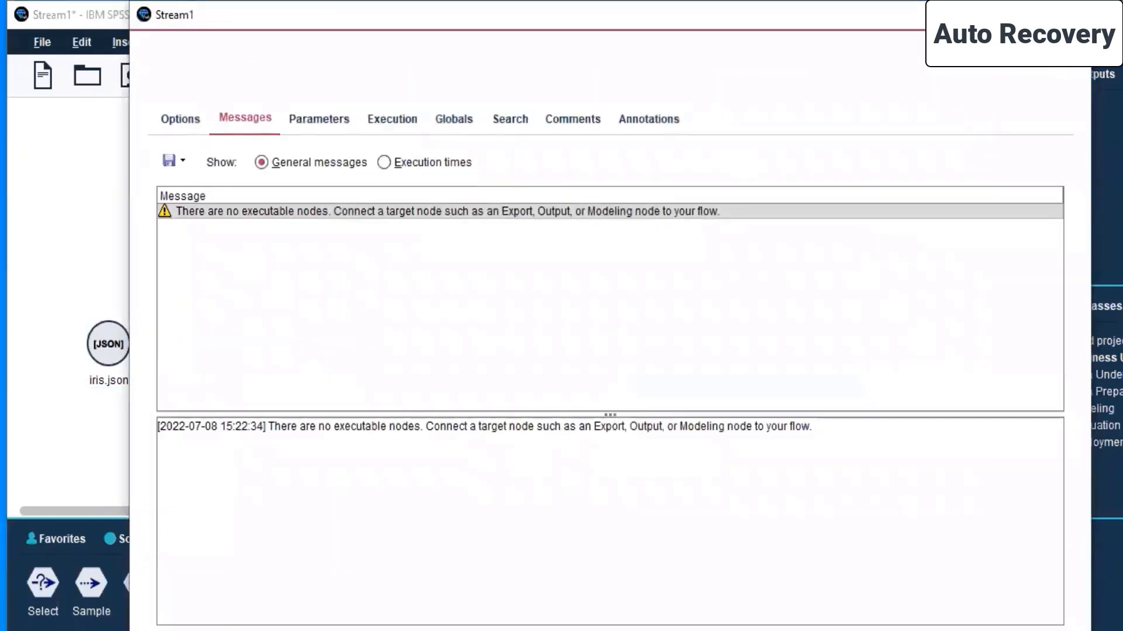
Step: Place the Statistics node in line beside the Sort node and connect the Sort node to it
click(90, 464)
drag(885, 208, 494, 357)
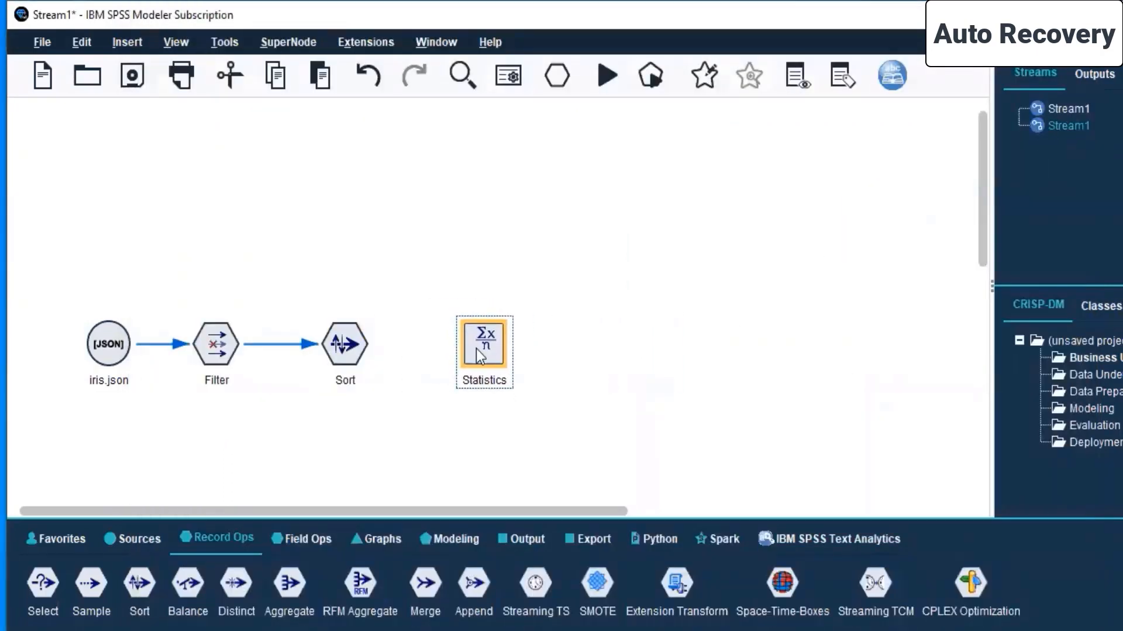
right_click(350, 342)
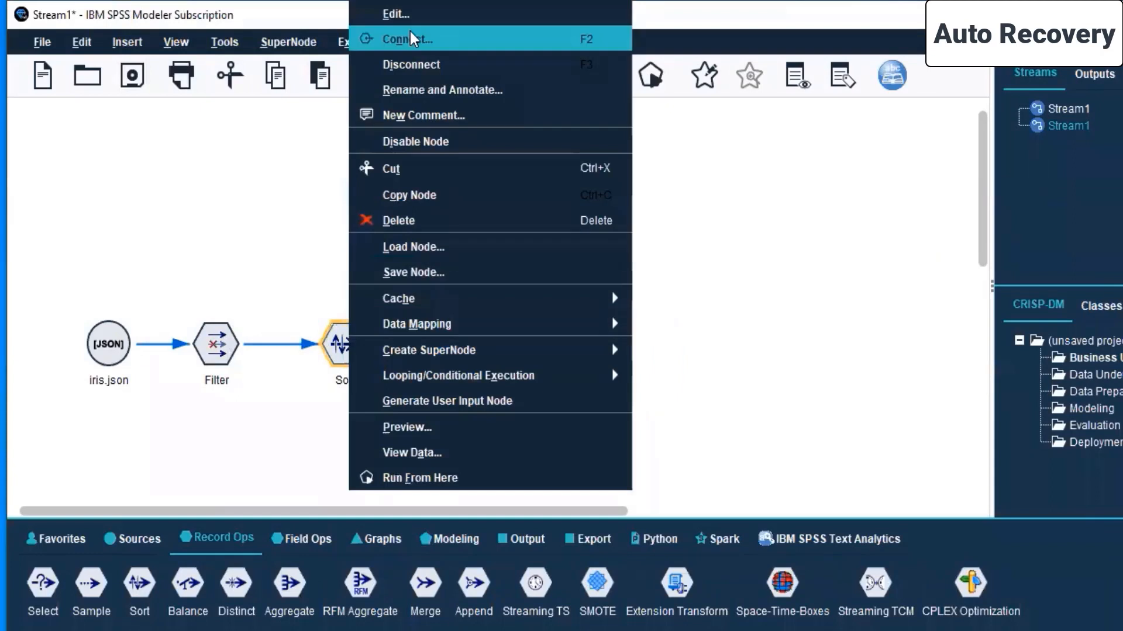
click(412, 39)
click(484, 345)
Step: Examine the field list in the Filter node's settings and close them without filtering any field
click(225, 339)
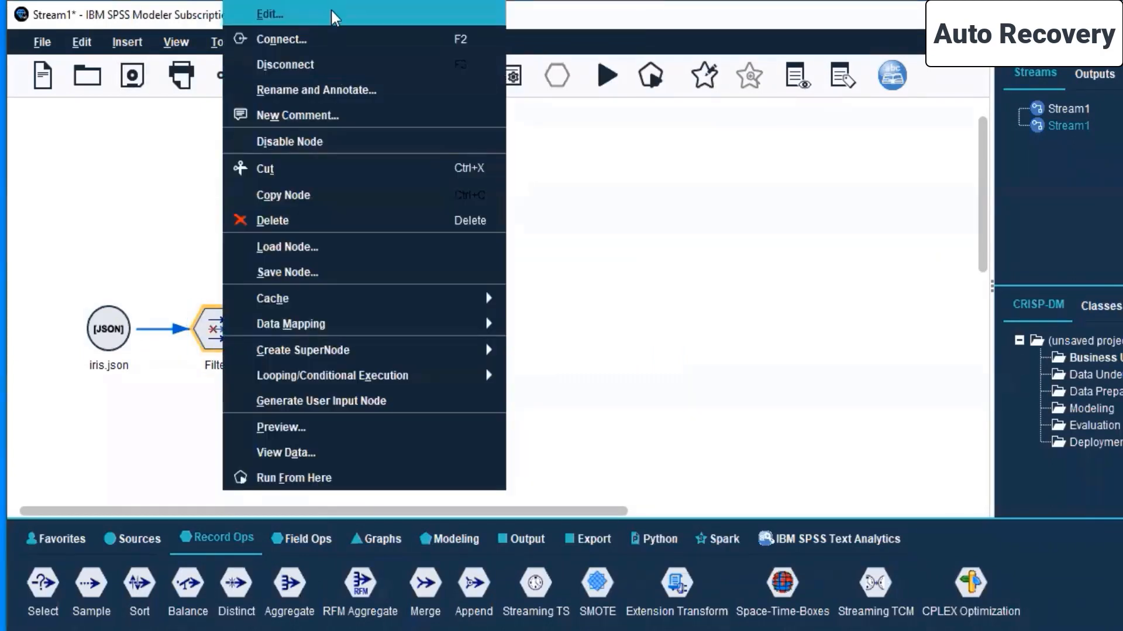
click(331, 12)
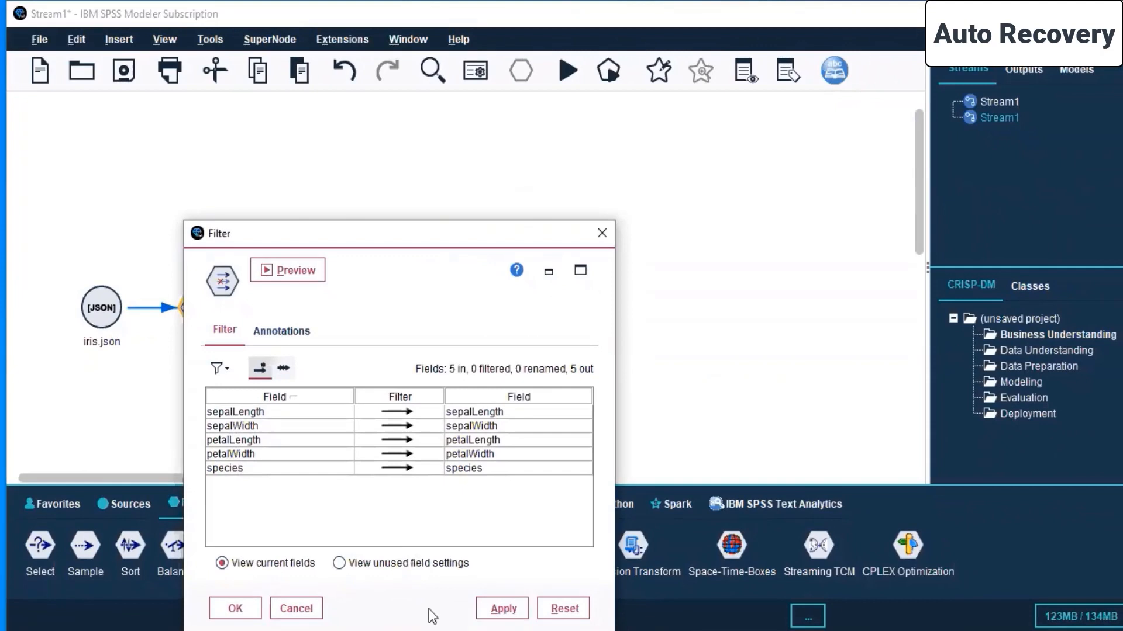
click(256, 609)
Step: Open the Sort node's settings and preview its data
click(330, 313)
right_click(329, 313)
click(401, 12)
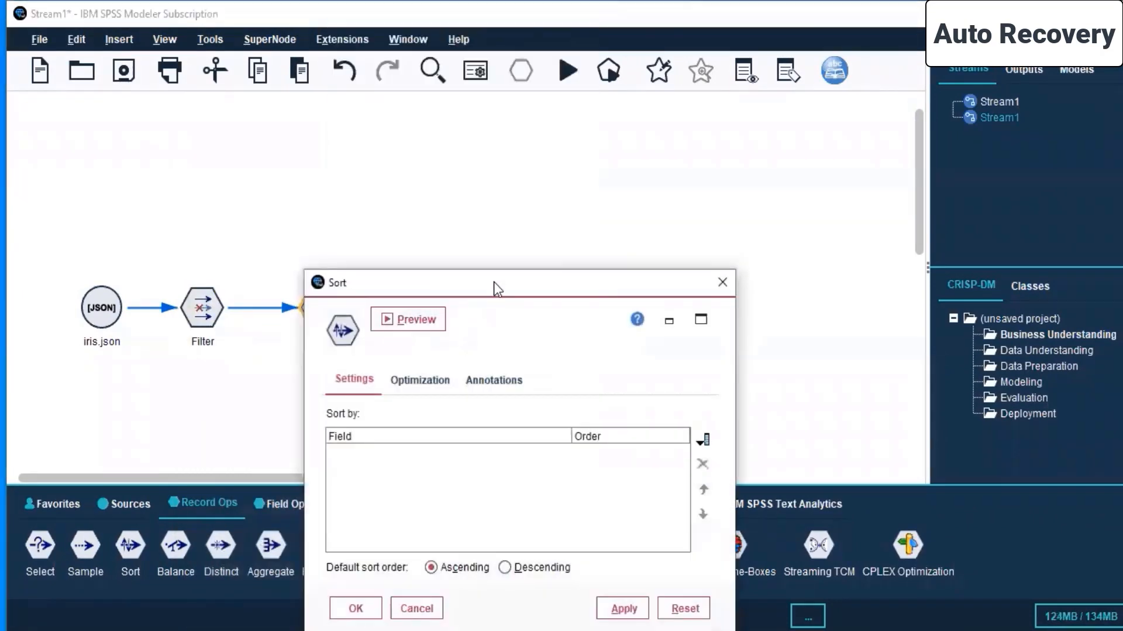
drag(494, 286, 627, 125)
click(563, 154)
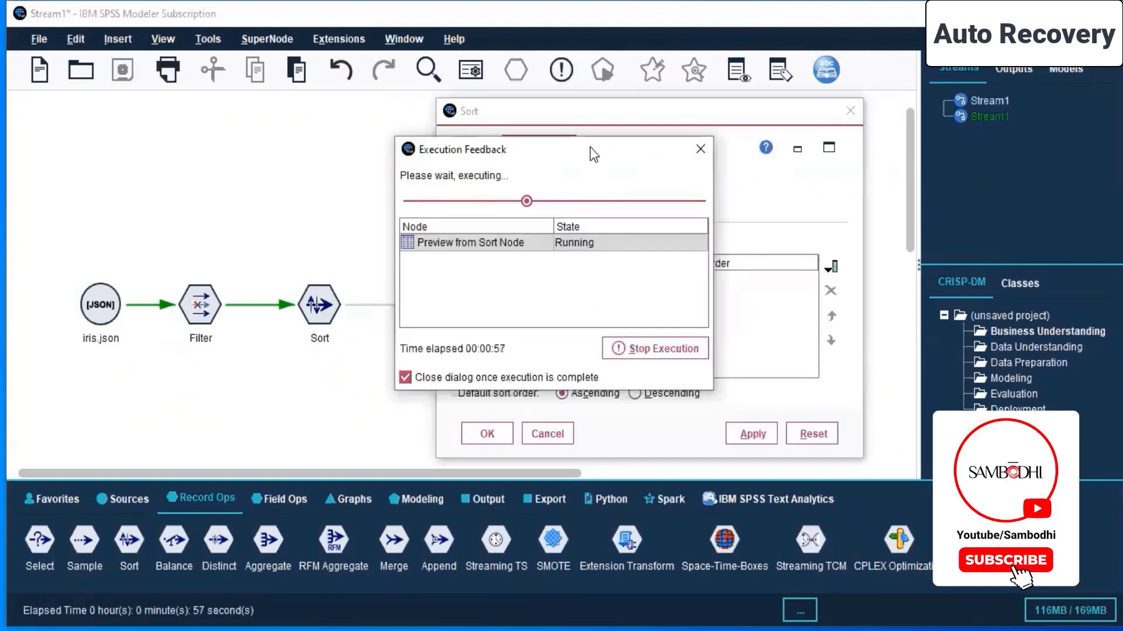
Step: Close the blank Stream1 and stop the running preview from the Sort node
click(982, 100)
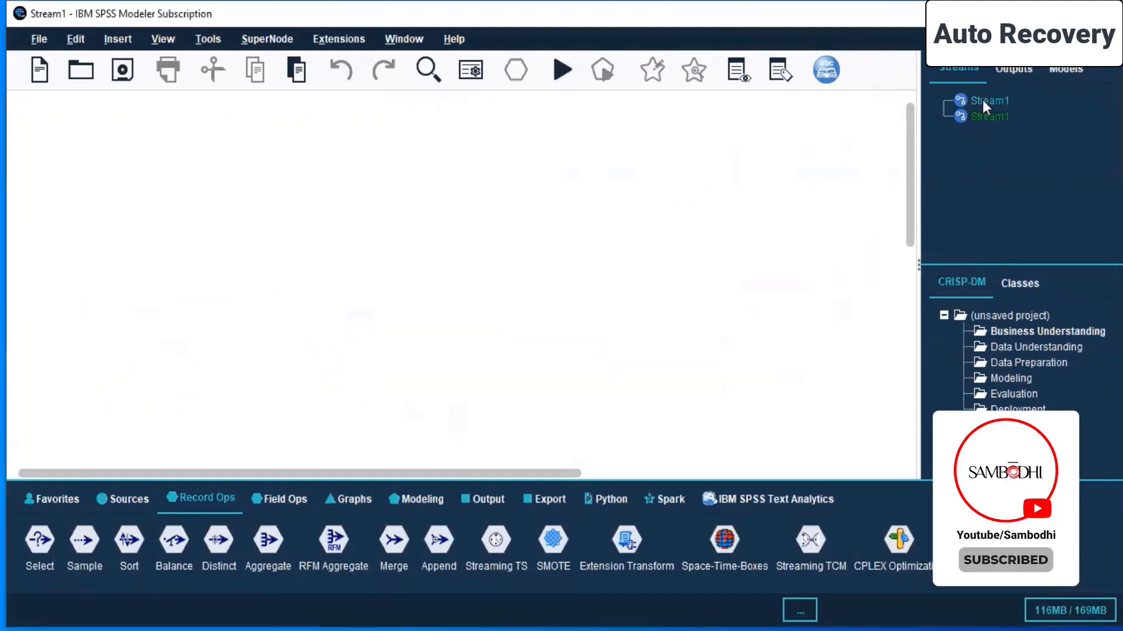
right_click(982, 100)
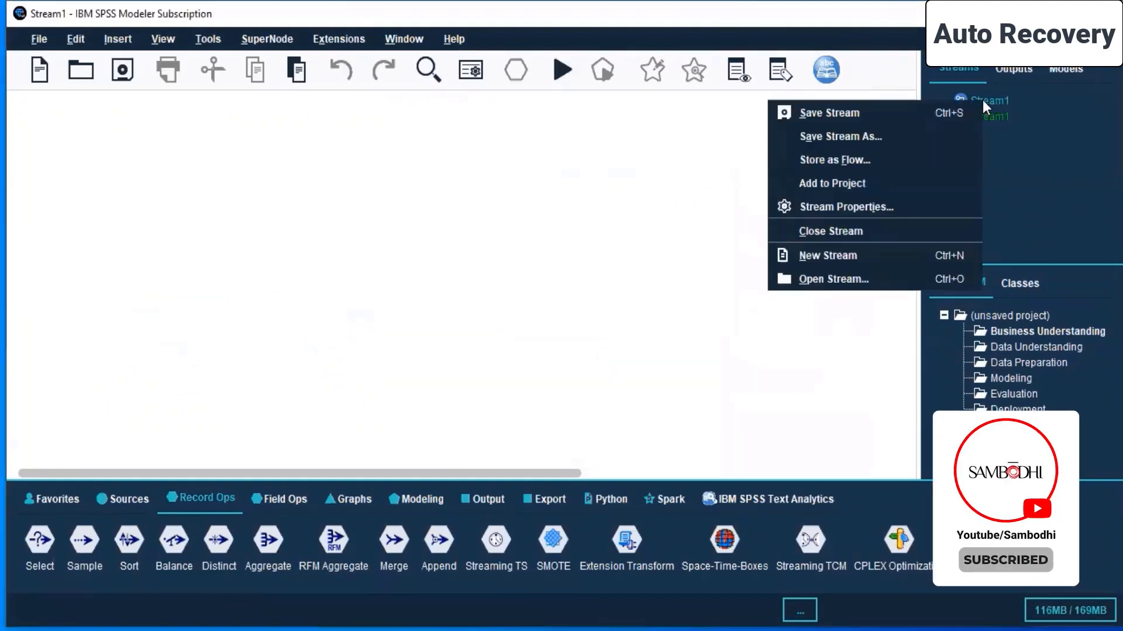
click(815, 234)
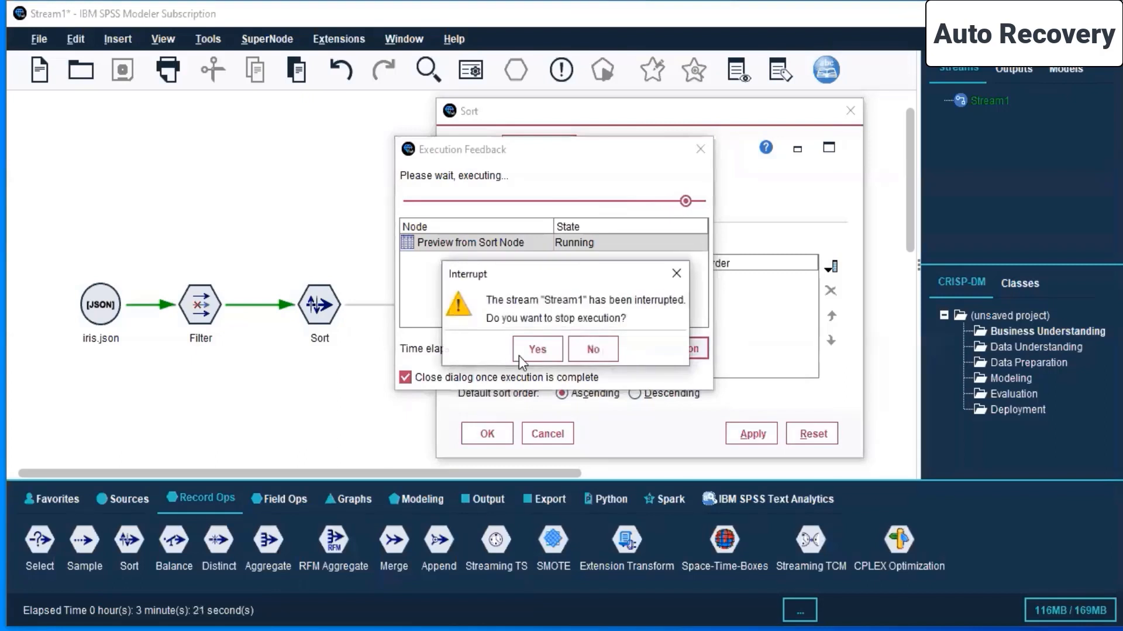
click(537, 348)
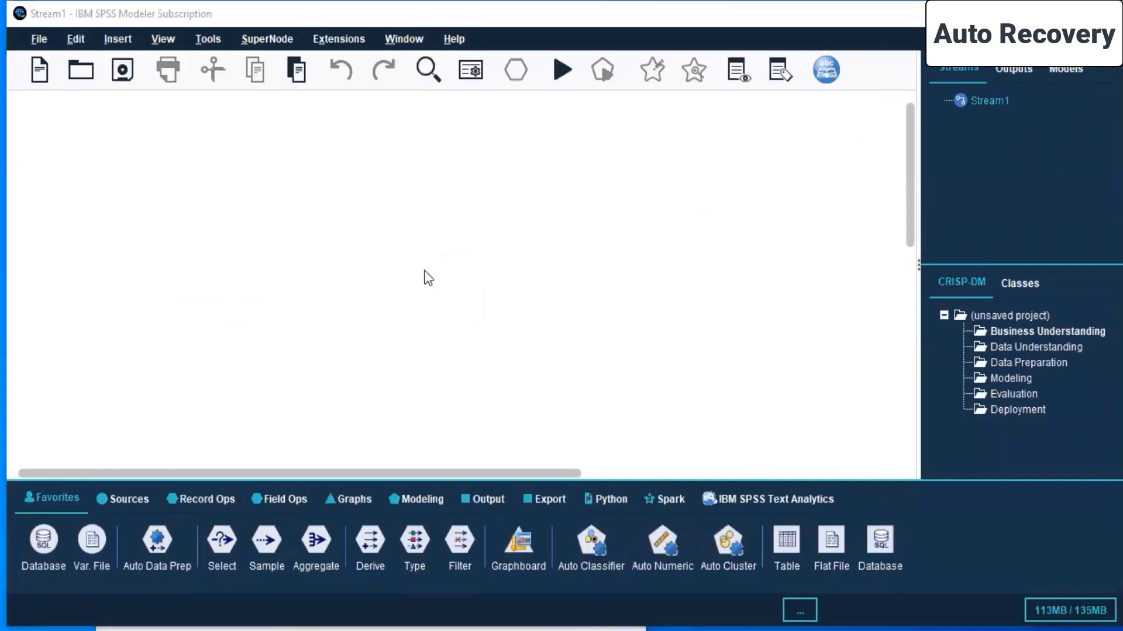
Step: Recover the autosaved stream and delete its Sort node
click(538, 372)
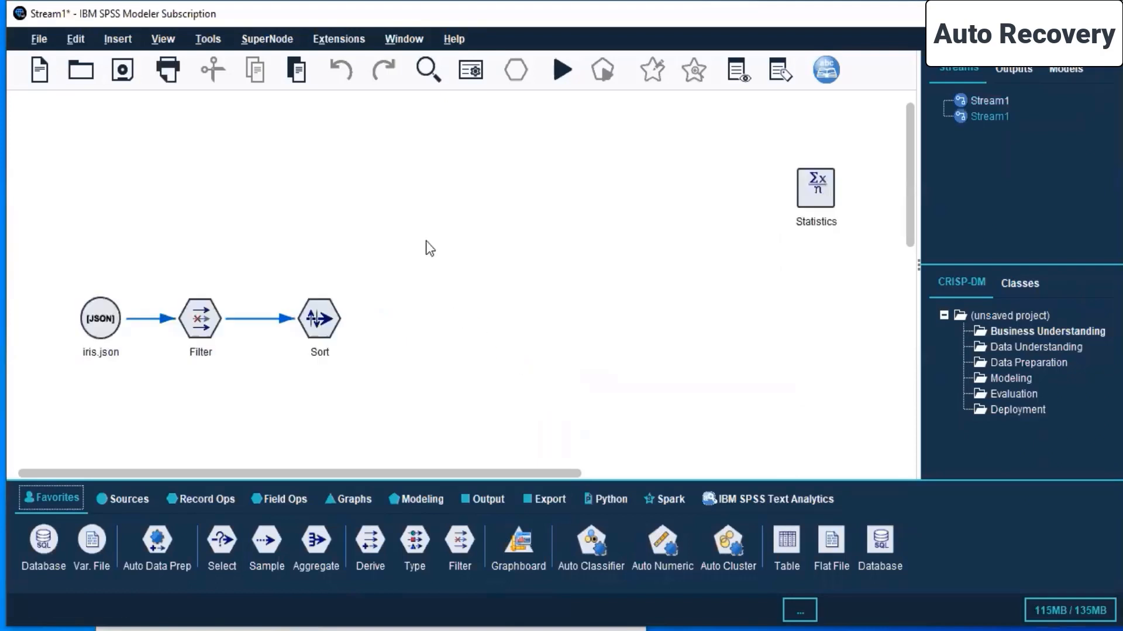
click(311, 321)
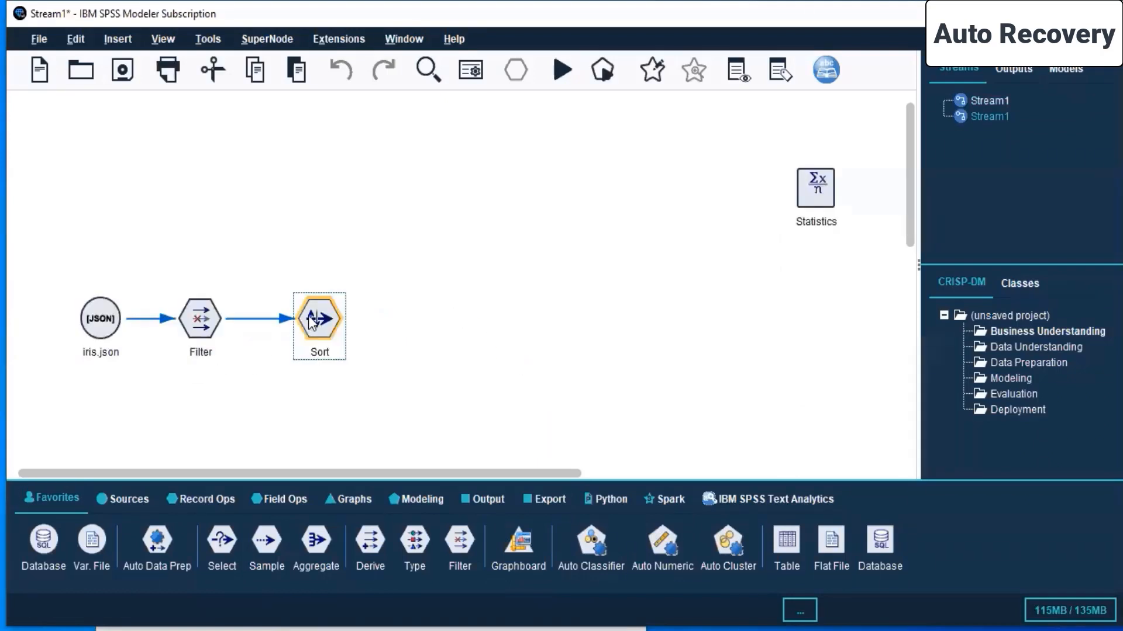
right_click(312, 321)
click(332, 201)
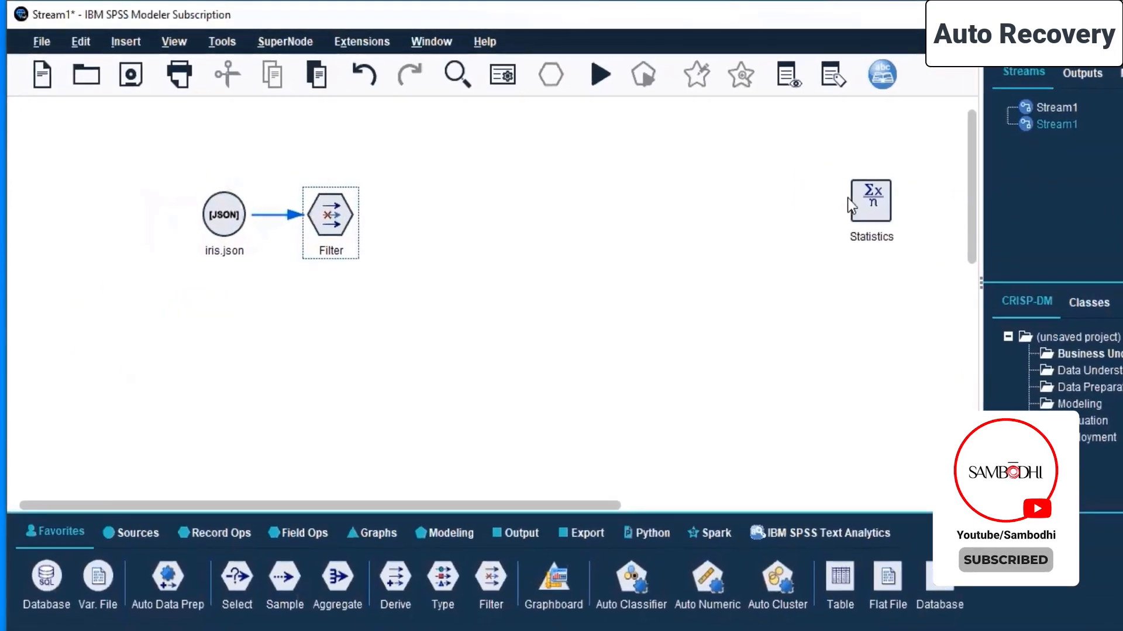
Step: Place the Statistics node in line beside the Filter node and connect the Filter node to it
drag(870, 204, 458, 217)
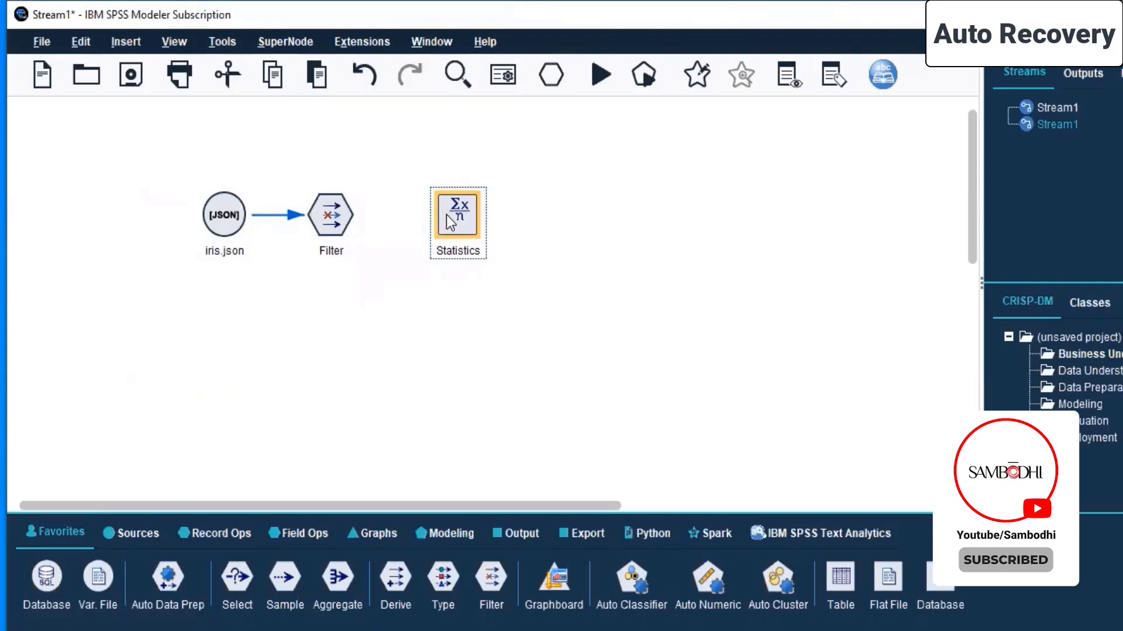
click(331, 222)
right_click(331, 222)
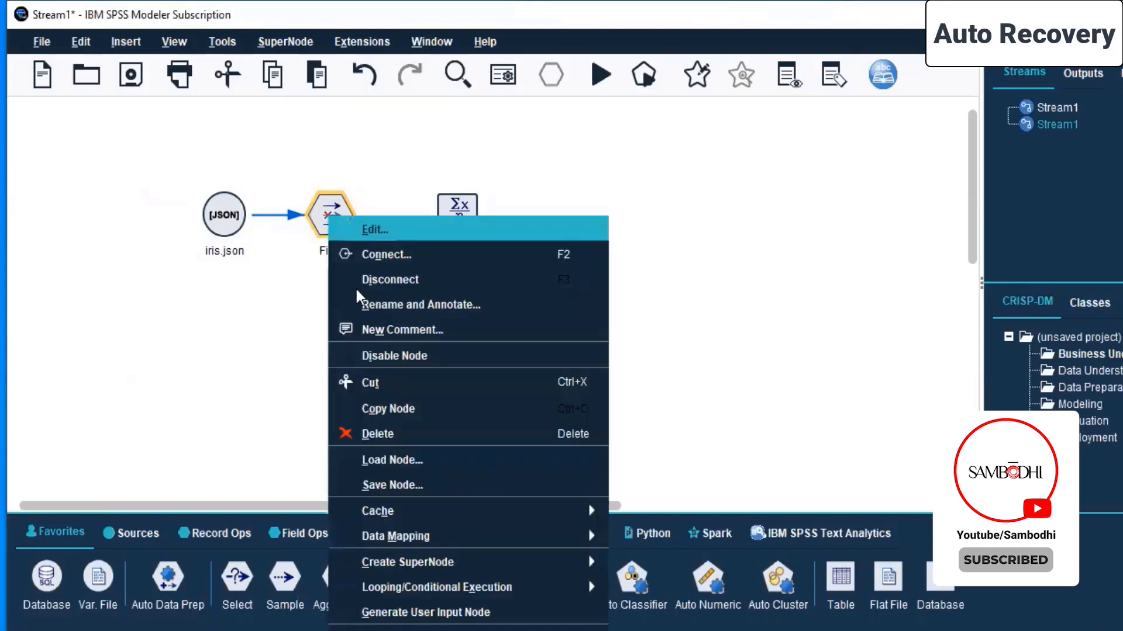
click(398, 251)
click(455, 221)
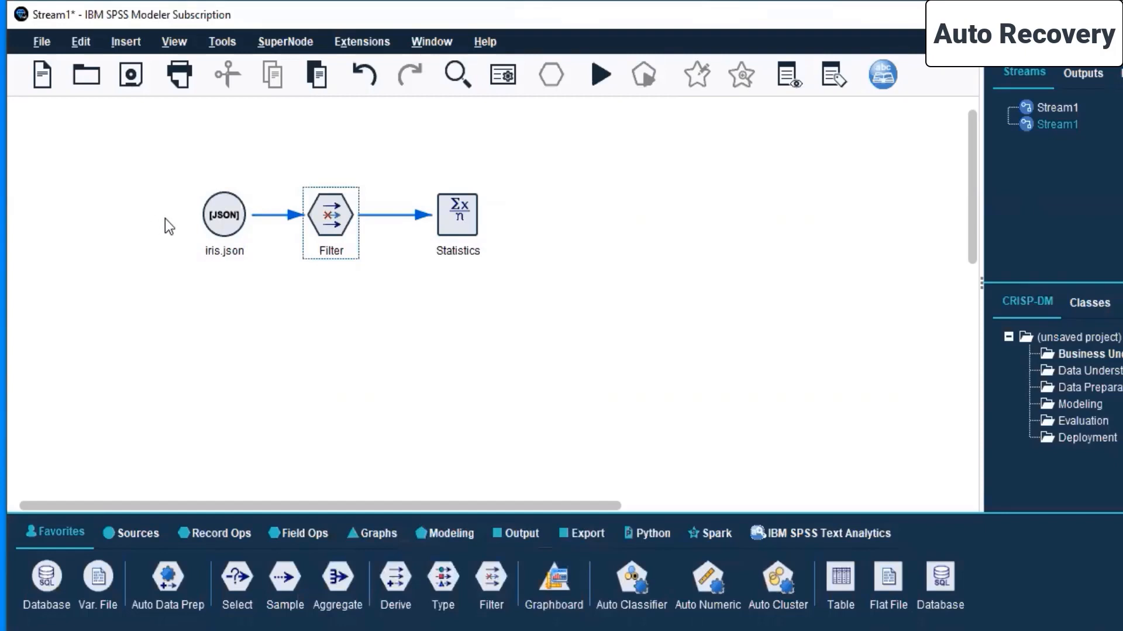
click(224, 209)
right_click(223, 209)
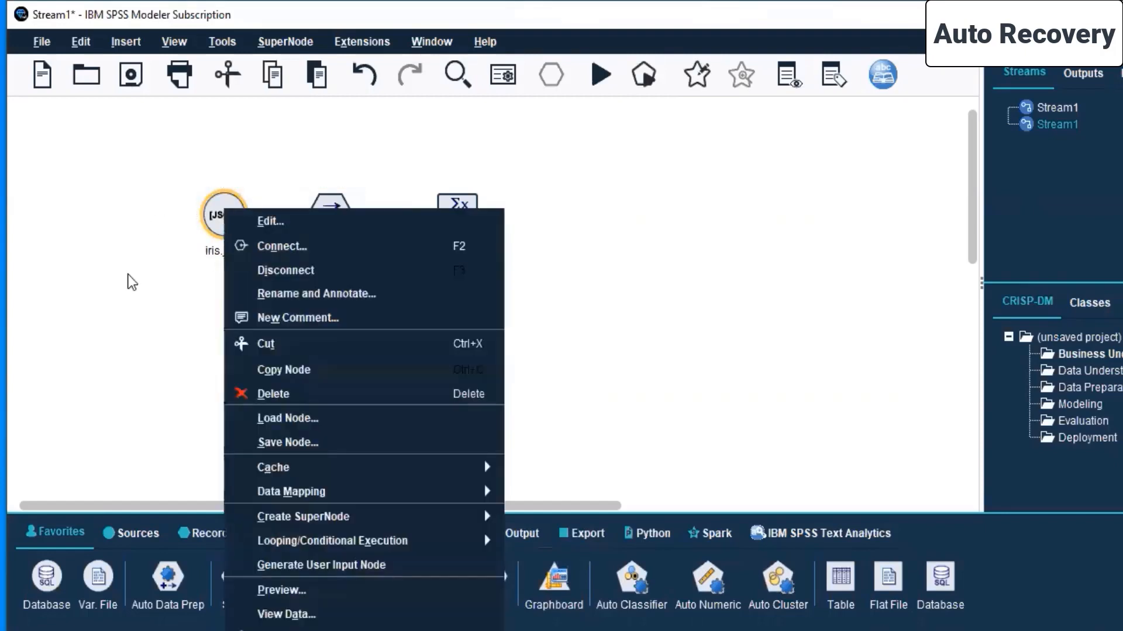
click(132, 282)
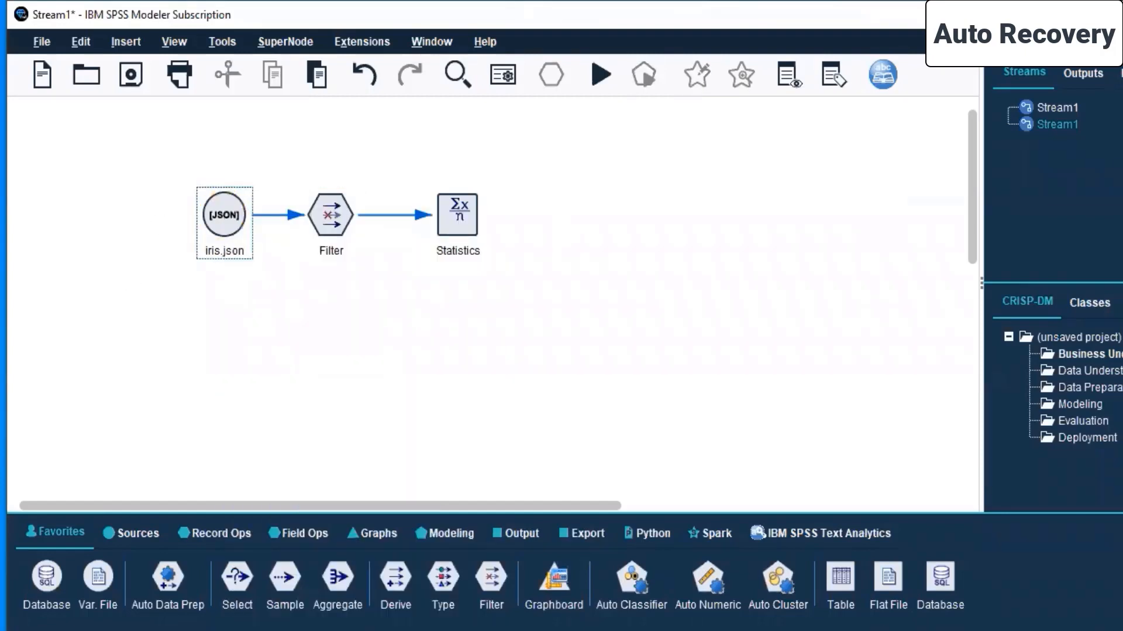
Step: Start saving the stream and choose the Live Sessions > SPSS MODELLER > Day 5 folder as its location
click(132, 74)
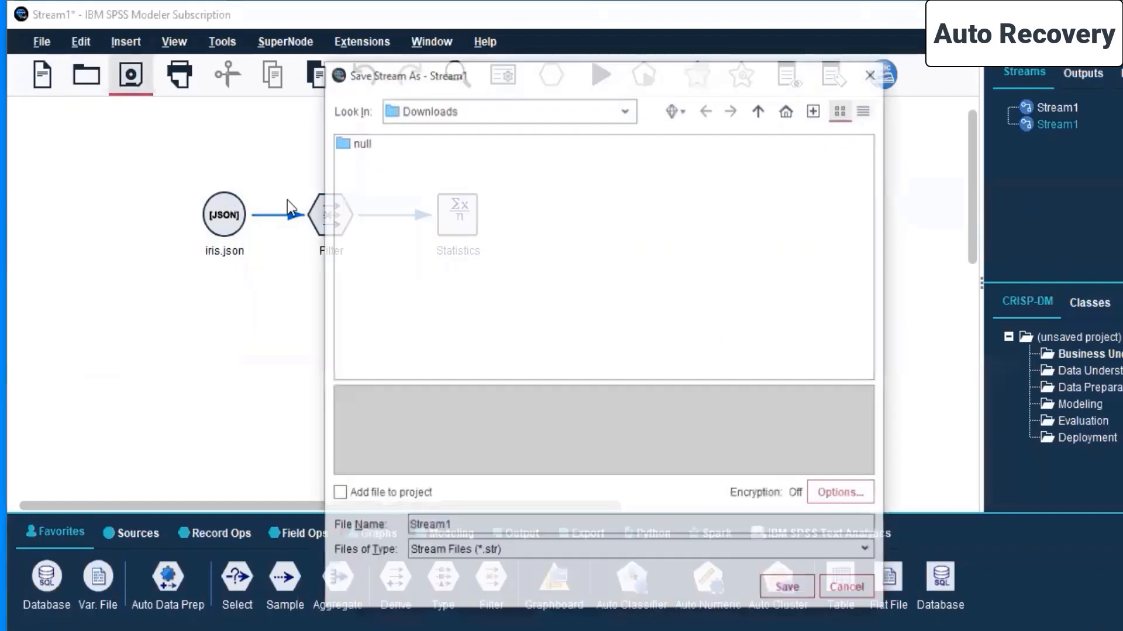
click(632, 110)
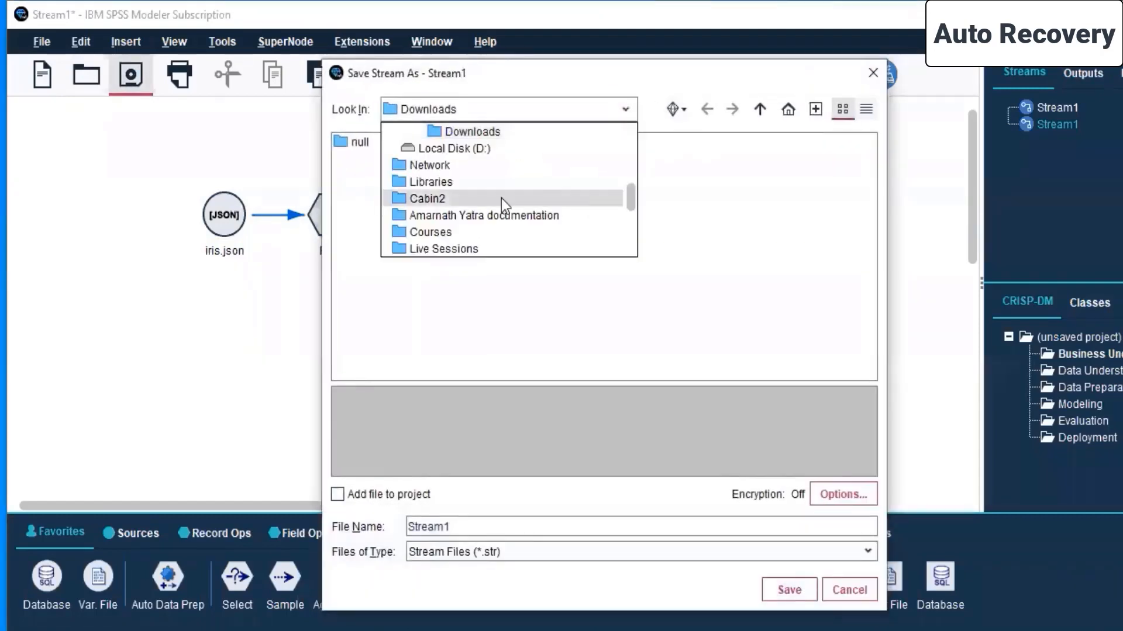
click(450, 248)
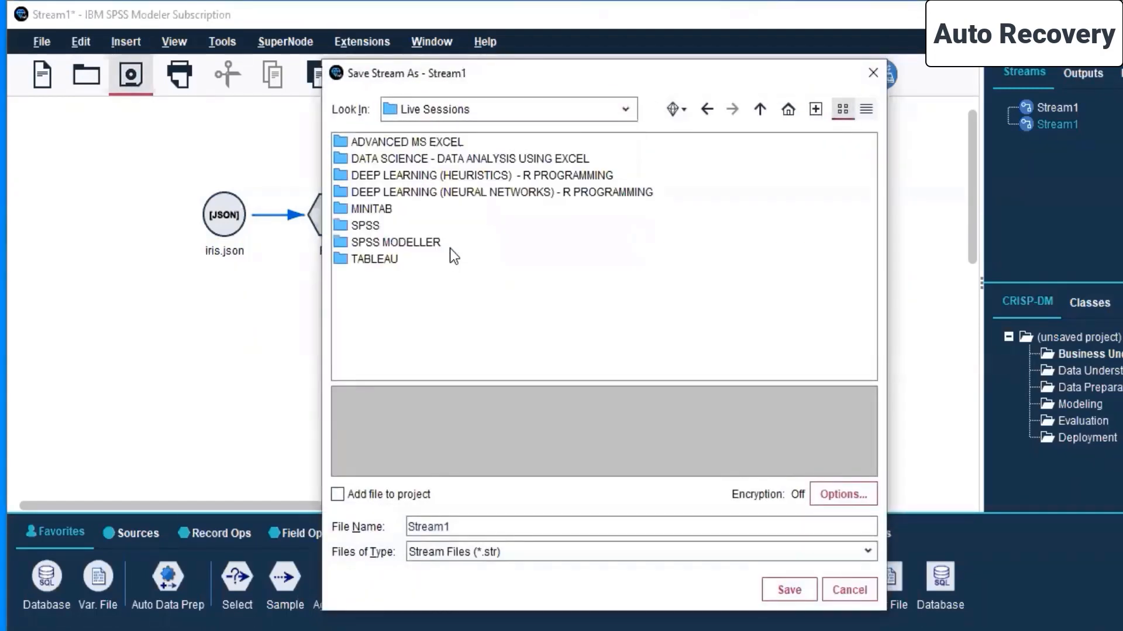
double_click(389, 238)
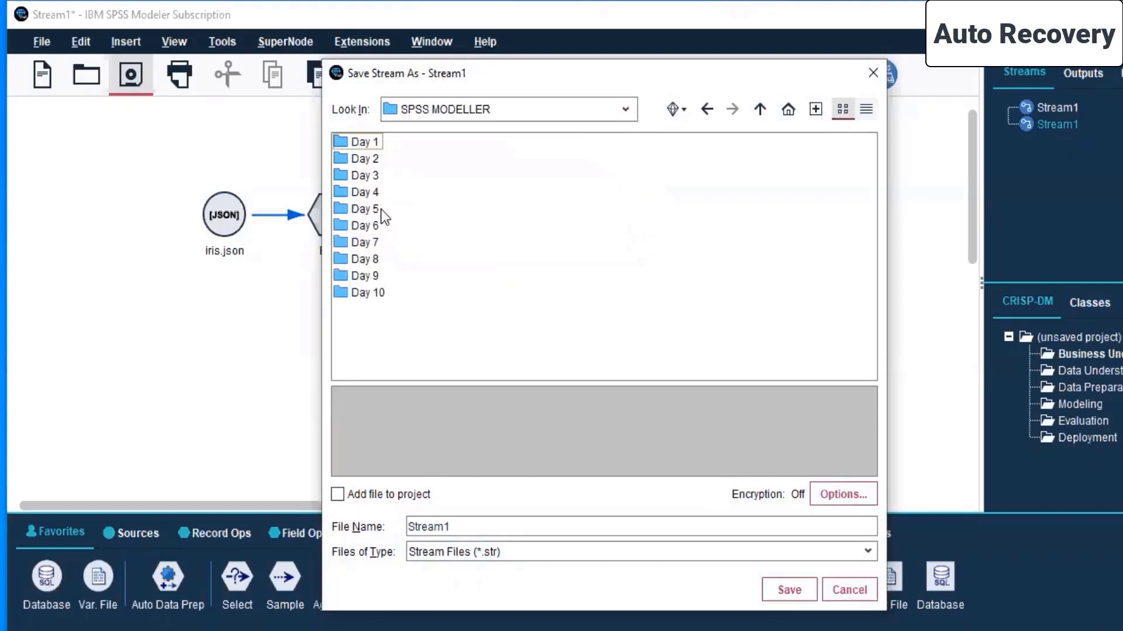
double_click(342, 210)
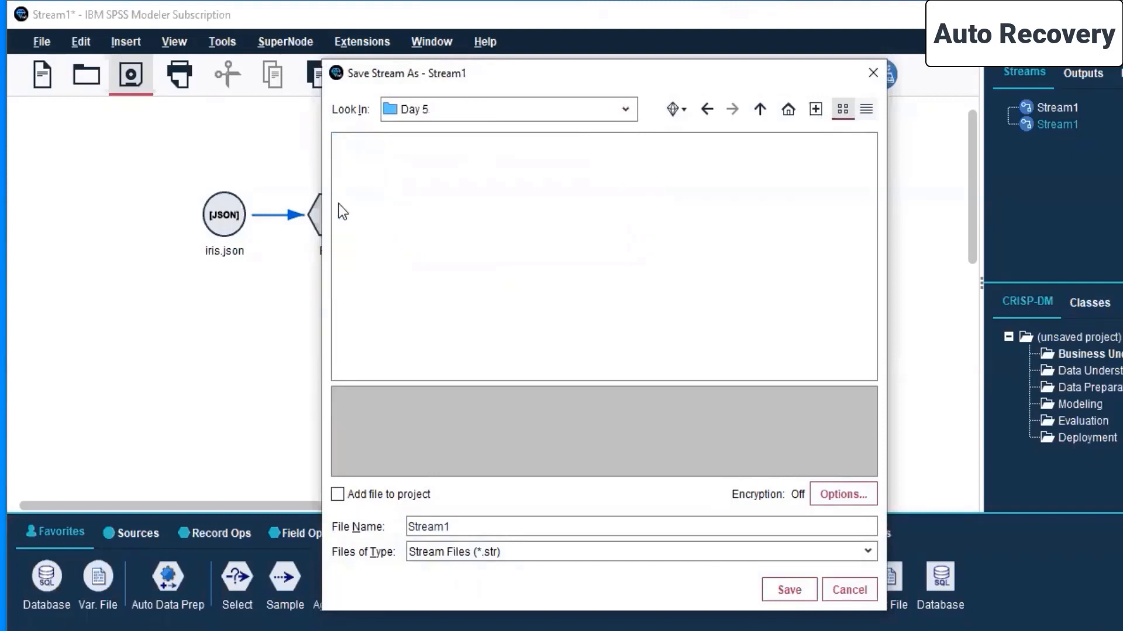
Step: Name the stream file "Iris analysis" and save it as a stream file in the Day 5 folder
click(455, 525)
key(BackSpace)
key(BackSpace)
key(BackSpace)
key(BackSpace)
key(BackSpace)
key(BackSpace)
key(BackSpace)
text(Iris analysis)
click(788, 591)
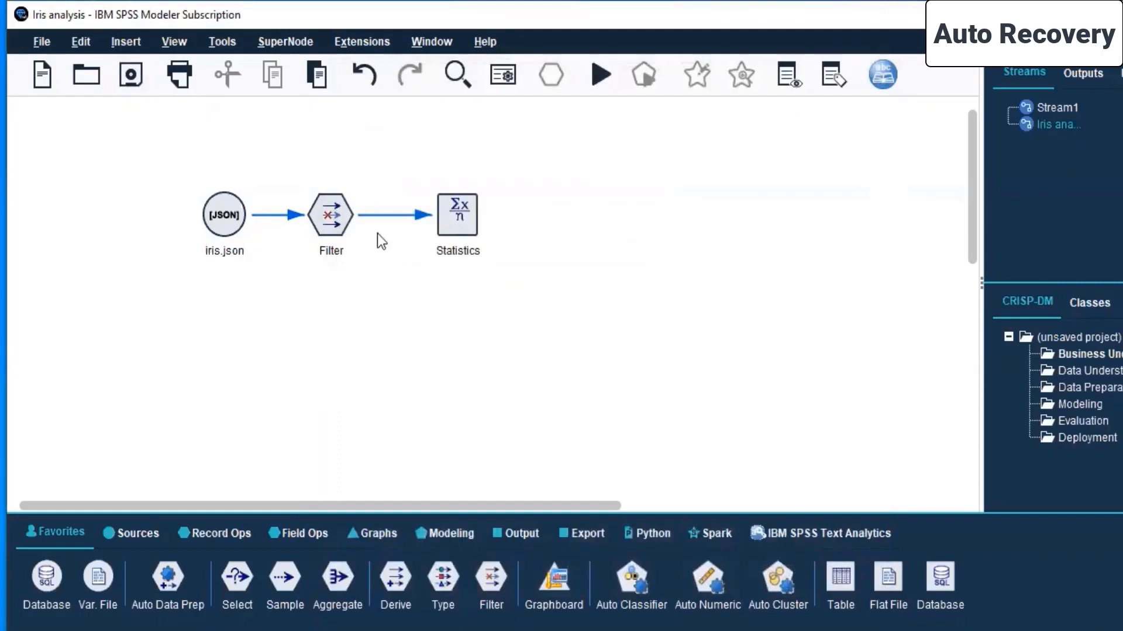
Step: Examine the flow's nodes against the Record Ops, Field Ops, Output and Modeling node categories
click(231, 219)
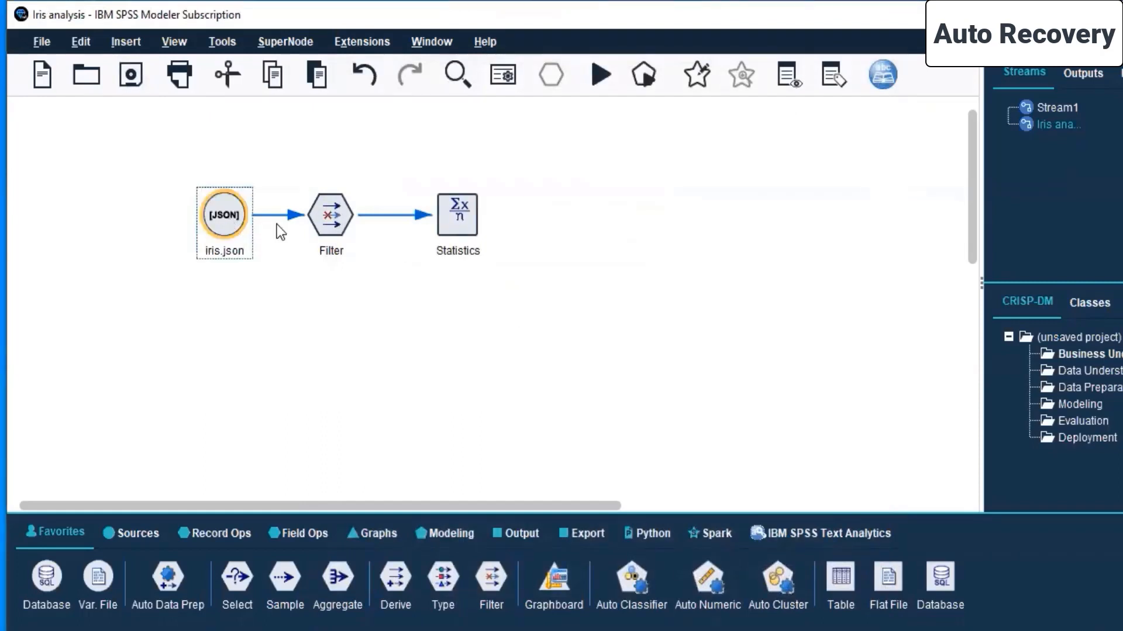
click(317, 223)
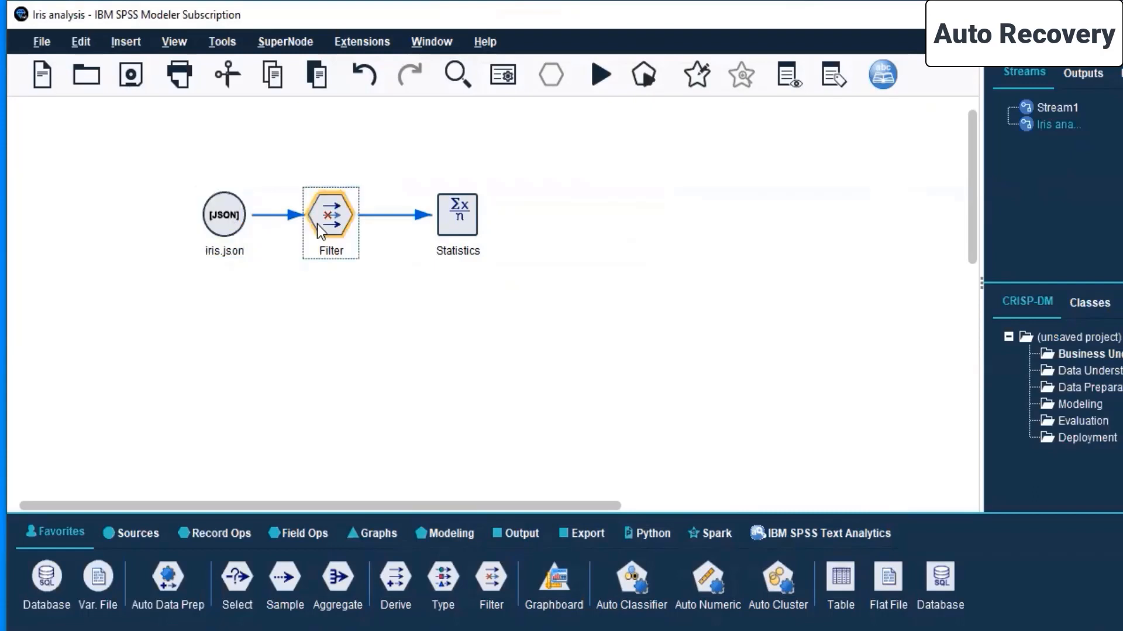
click(222, 541)
click(297, 532)
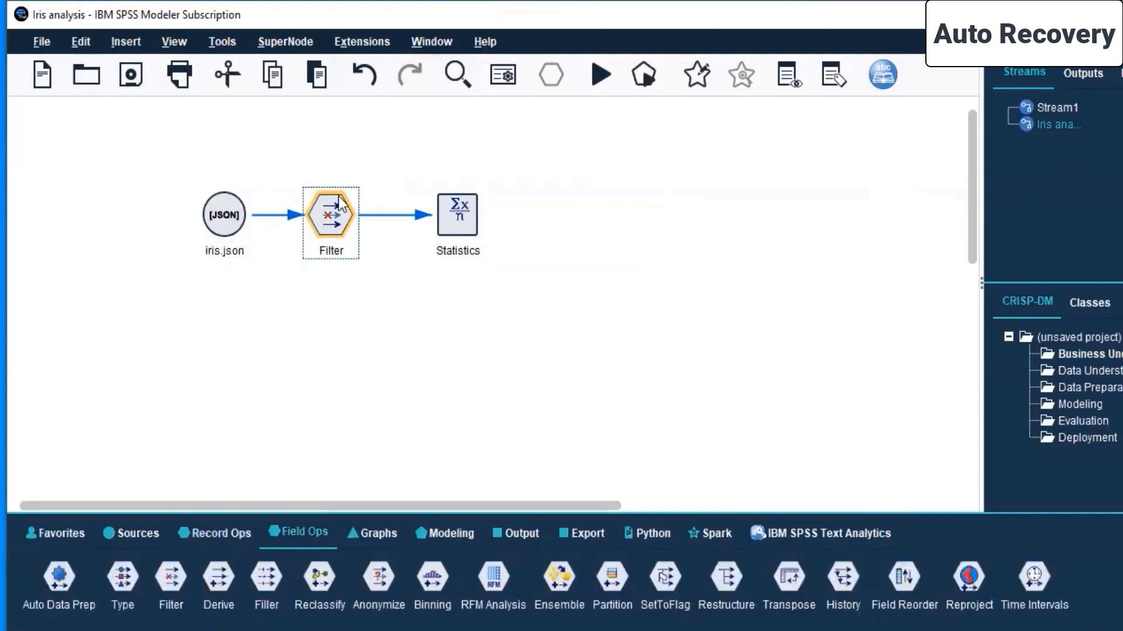
click(442, 220)
click(505, 541)
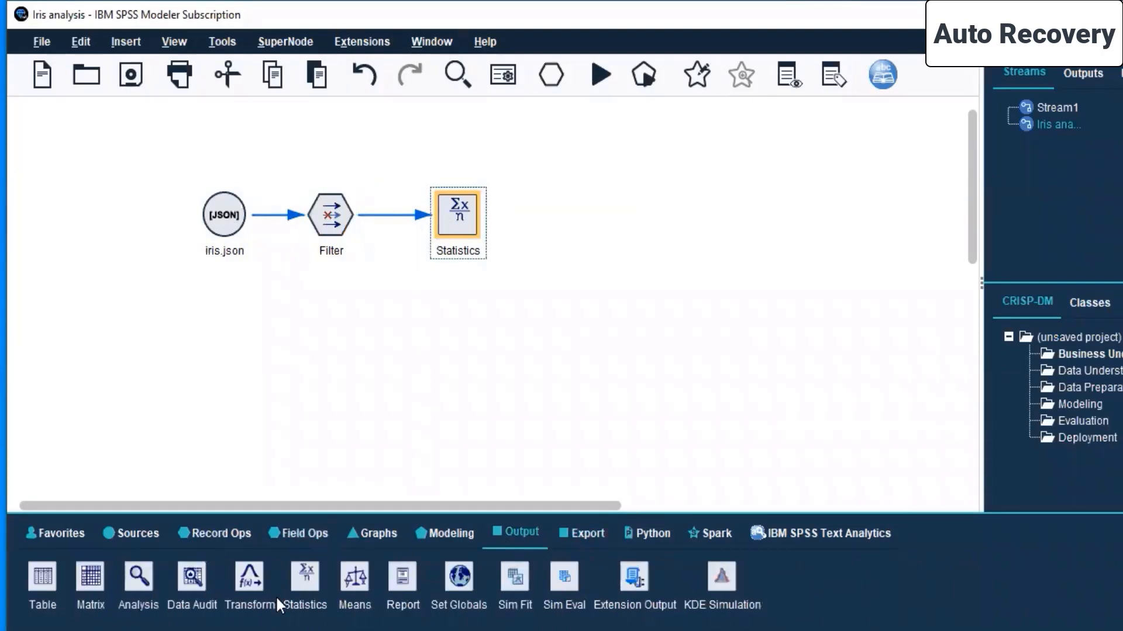
click(489, 183)
click(443, 531)
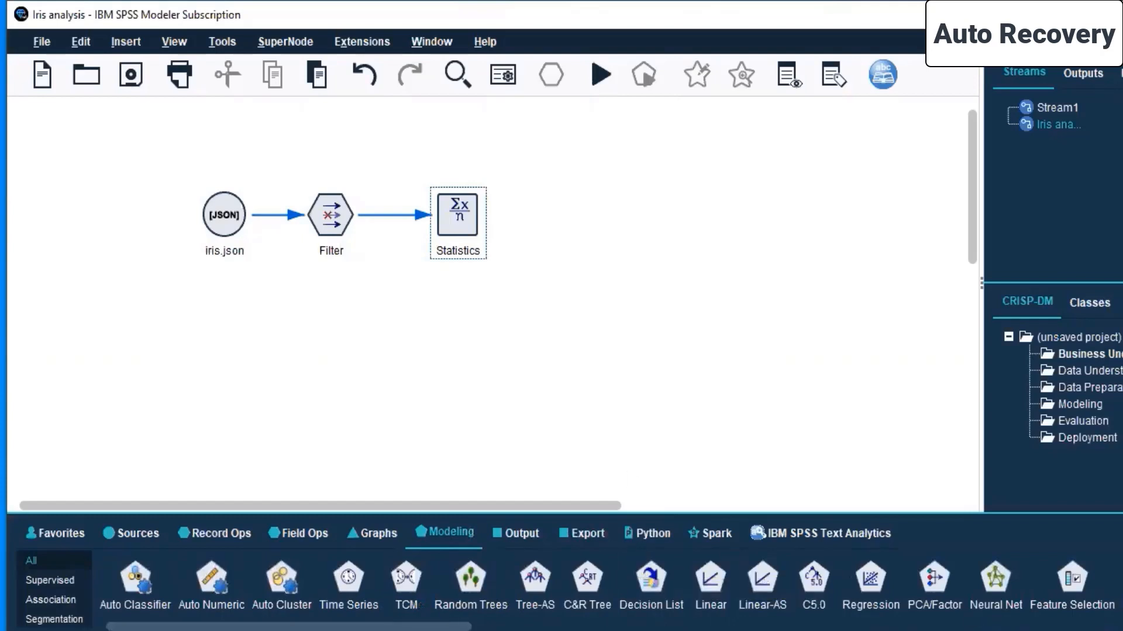
Step: Try to run the selected iris.json, Filter and Statistics nodes together, and close the resulting messages window
drag(192, 165, 646, 289)
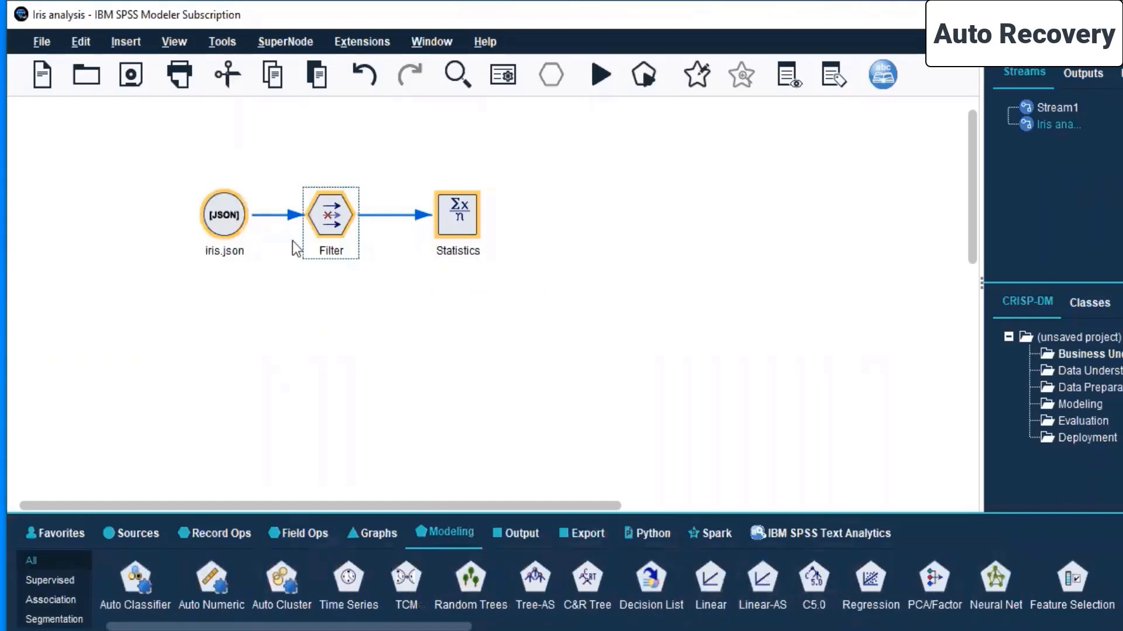
right_click(220, 204)
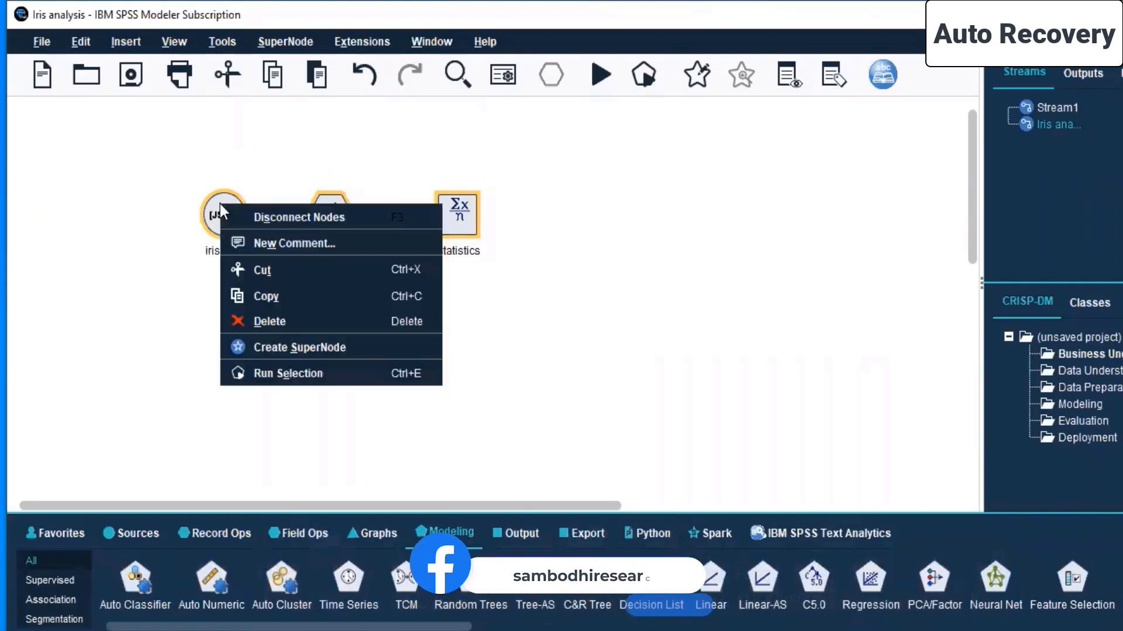
click(248, 374)
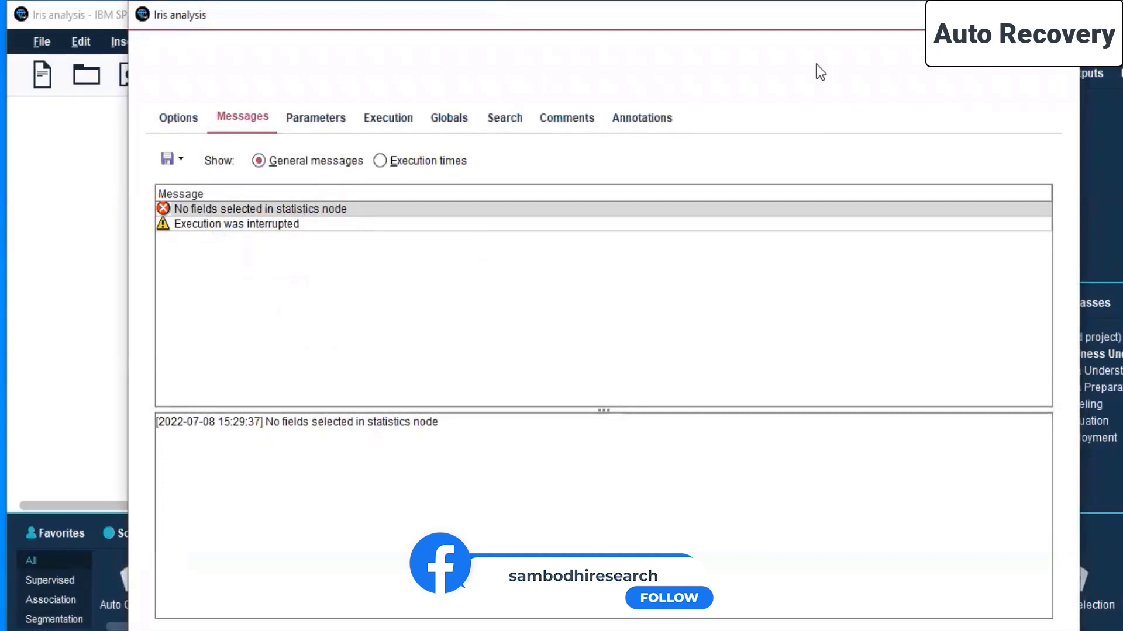
click(1059, 15)
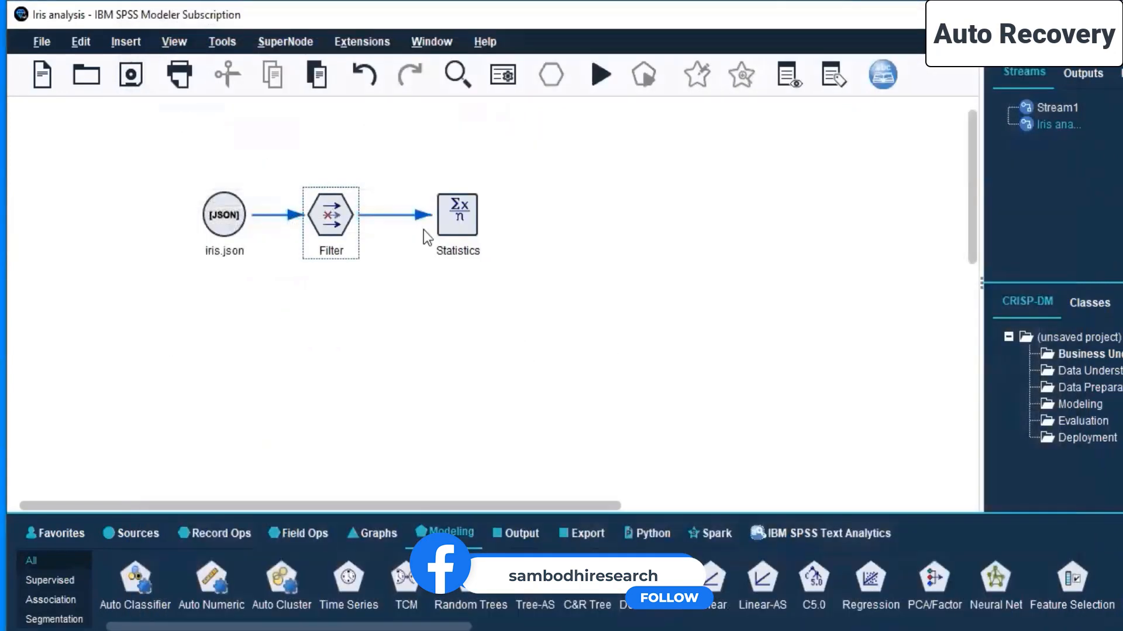
click(461, 209)
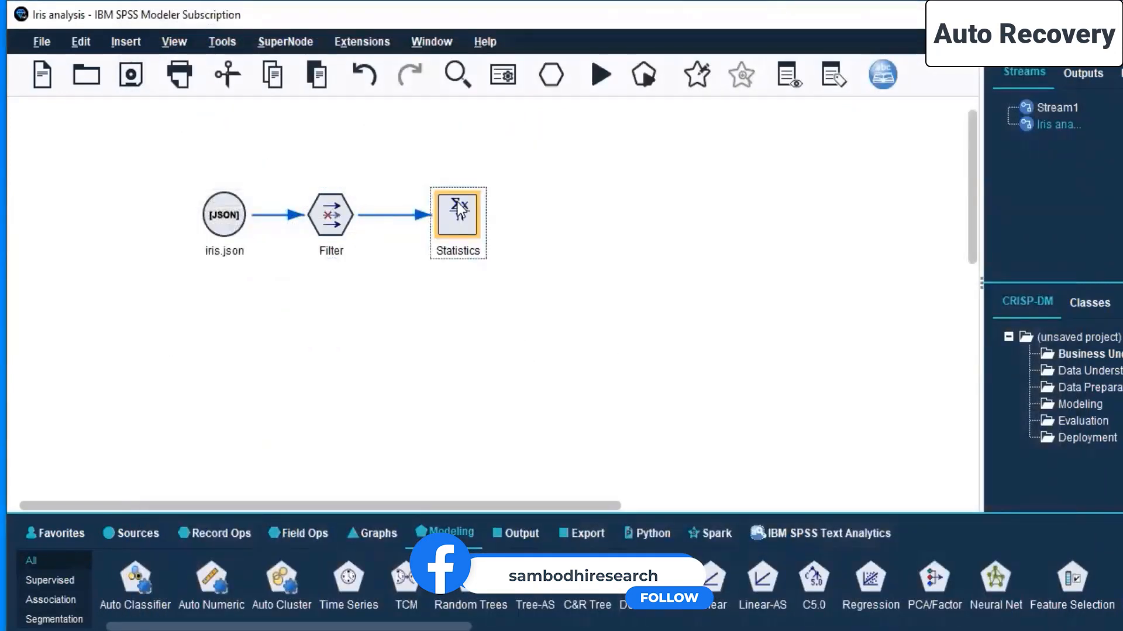
right_click(460, 210)
key(Escape)
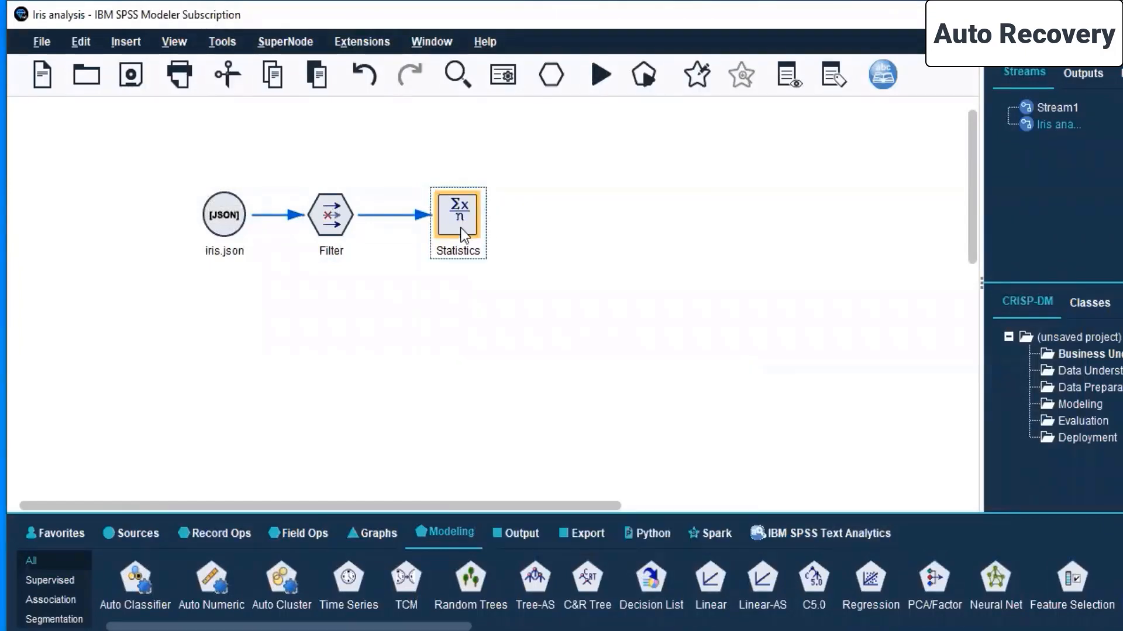
Step: Edit the Statistics node and add all four fields, sepalLength, sepalWidth, petalLength and petalWidth, as the fields to examine
right_click(462, 234)
click(497, 239)
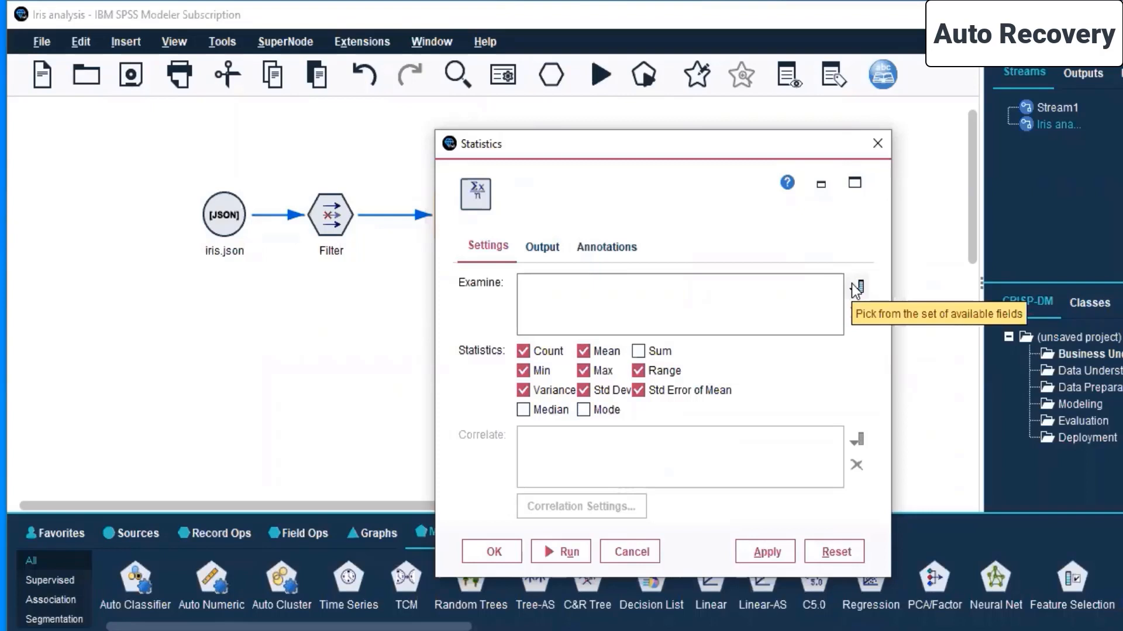
click(851, 284)
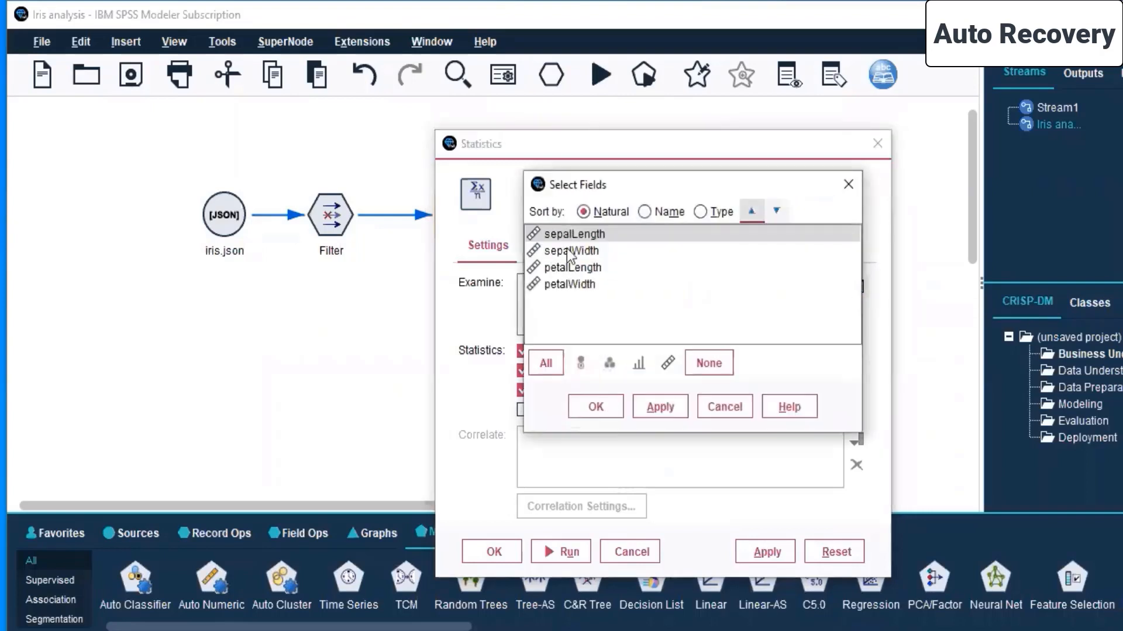
click(545, 362)
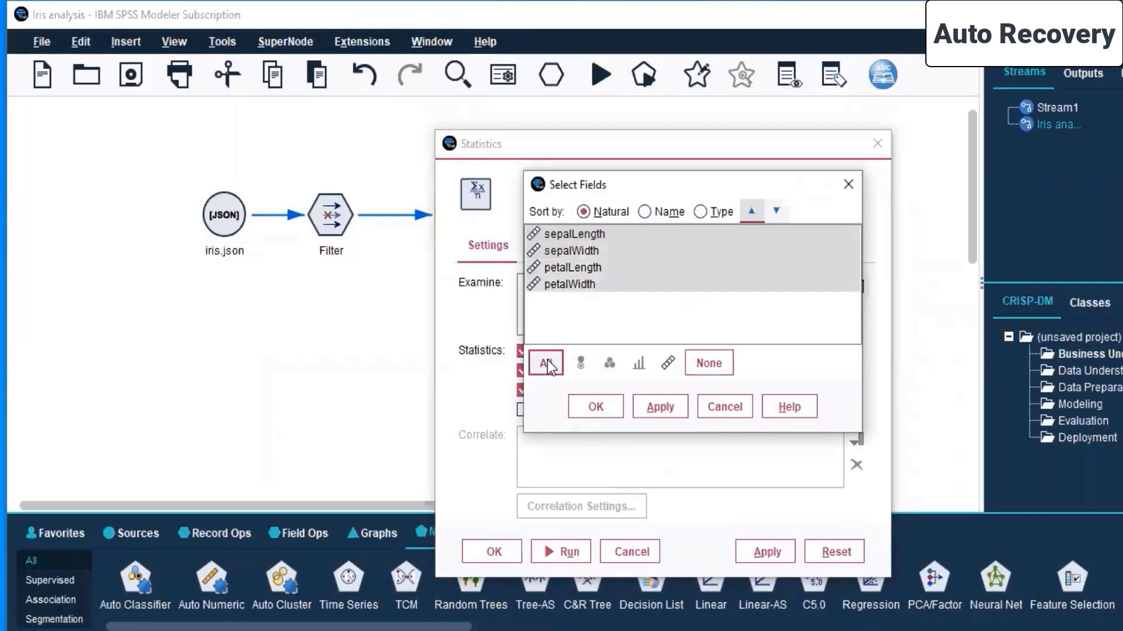
click(658, 408)
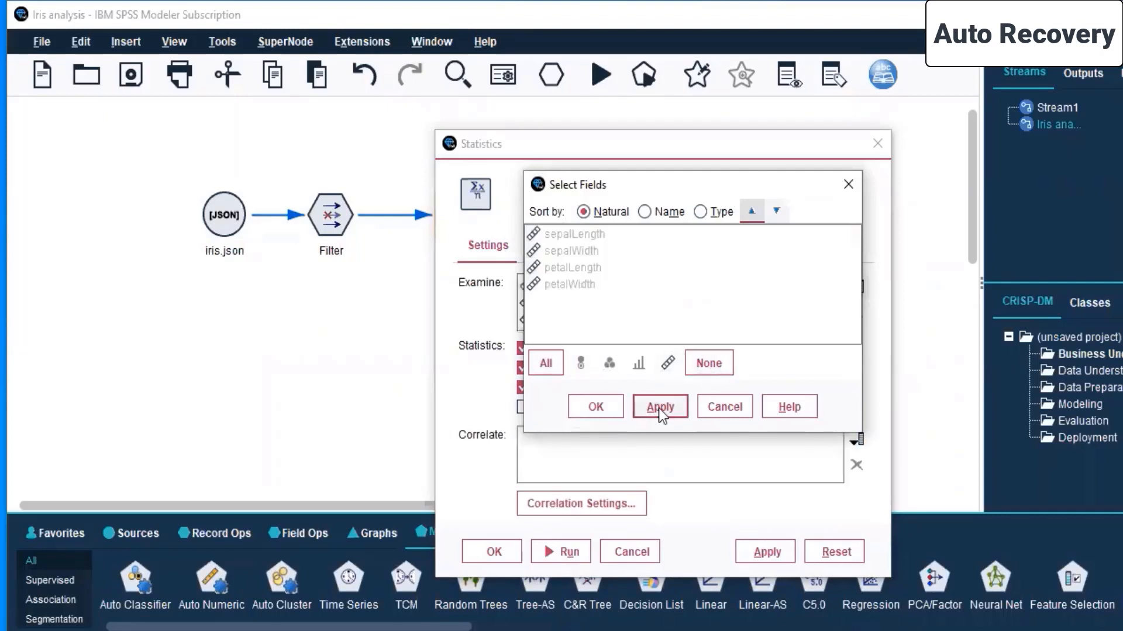
click(595, 412)
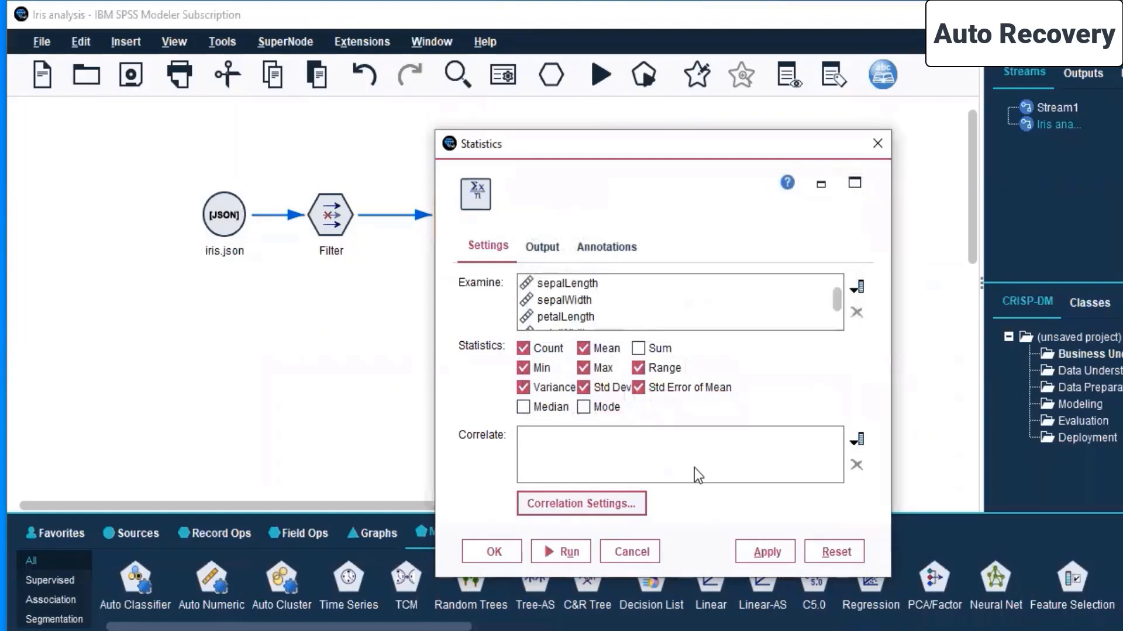
Step: Add all four sepal and petal fields as the Statistics node's correlate fields
click(857, 437)
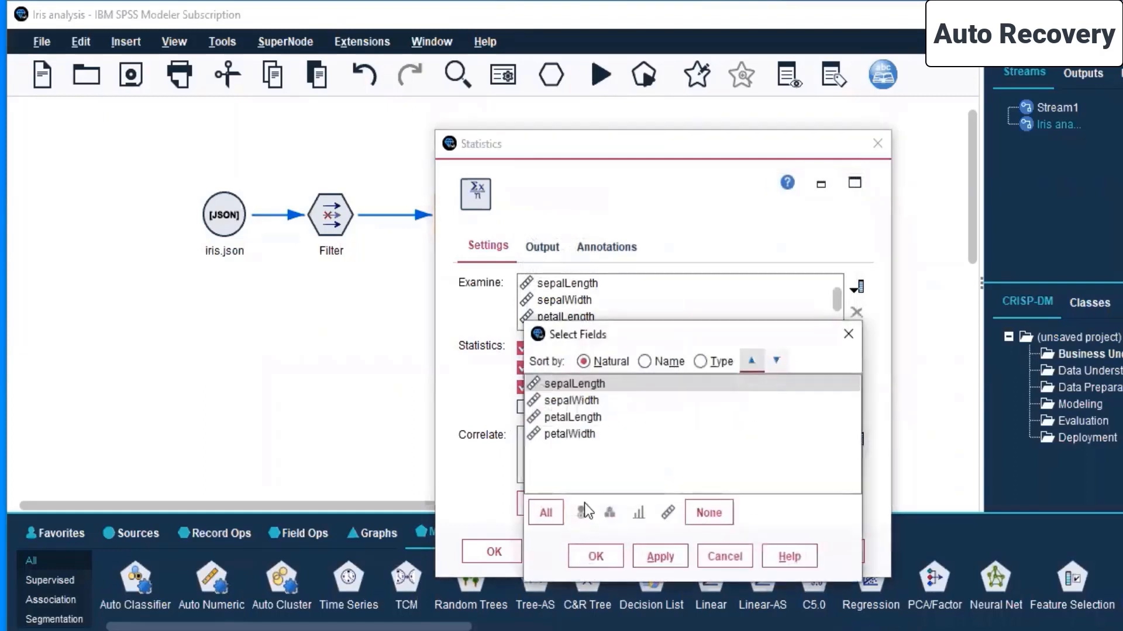
click(532, 518)
click(658, 557)
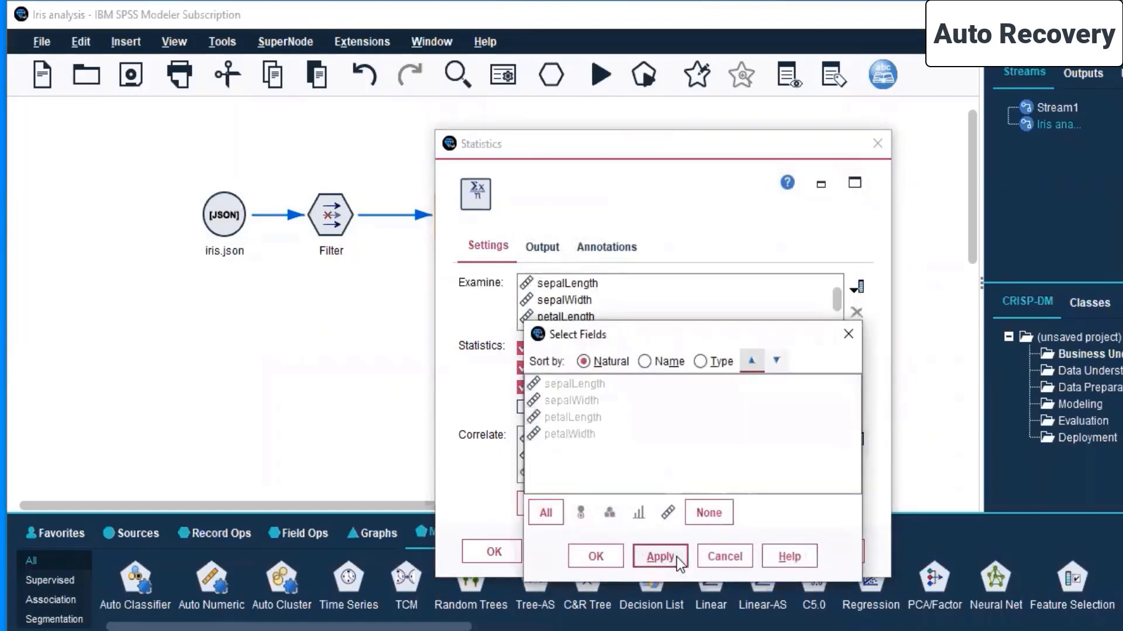
click(588, 558)
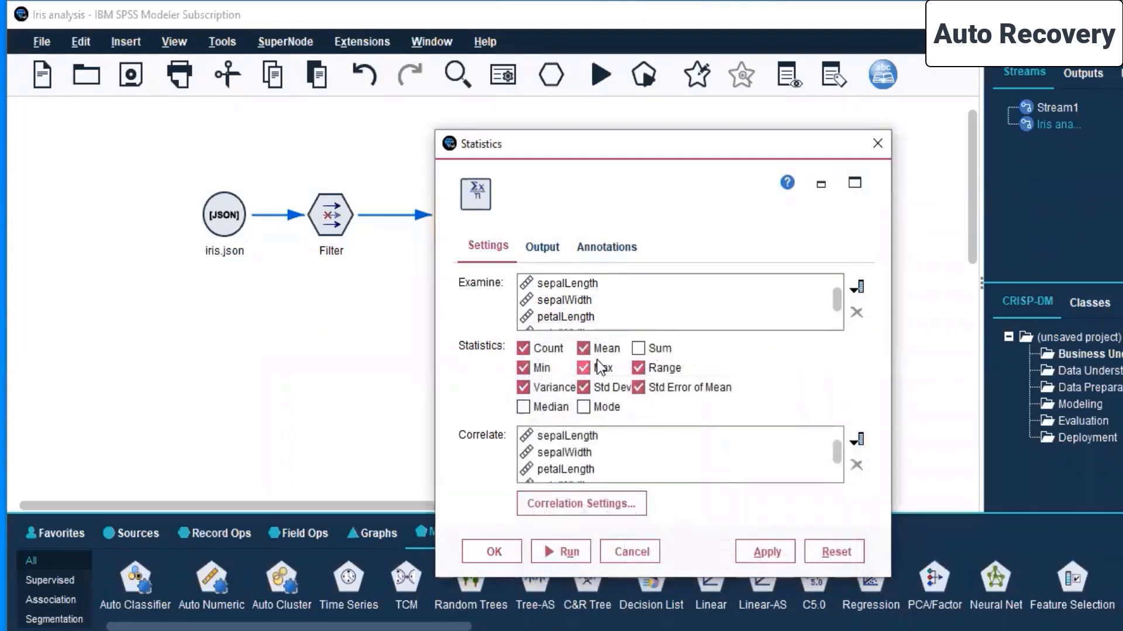
Step: Give the Statistics node's output the custom name "Iris parameters"
click(542, 248)
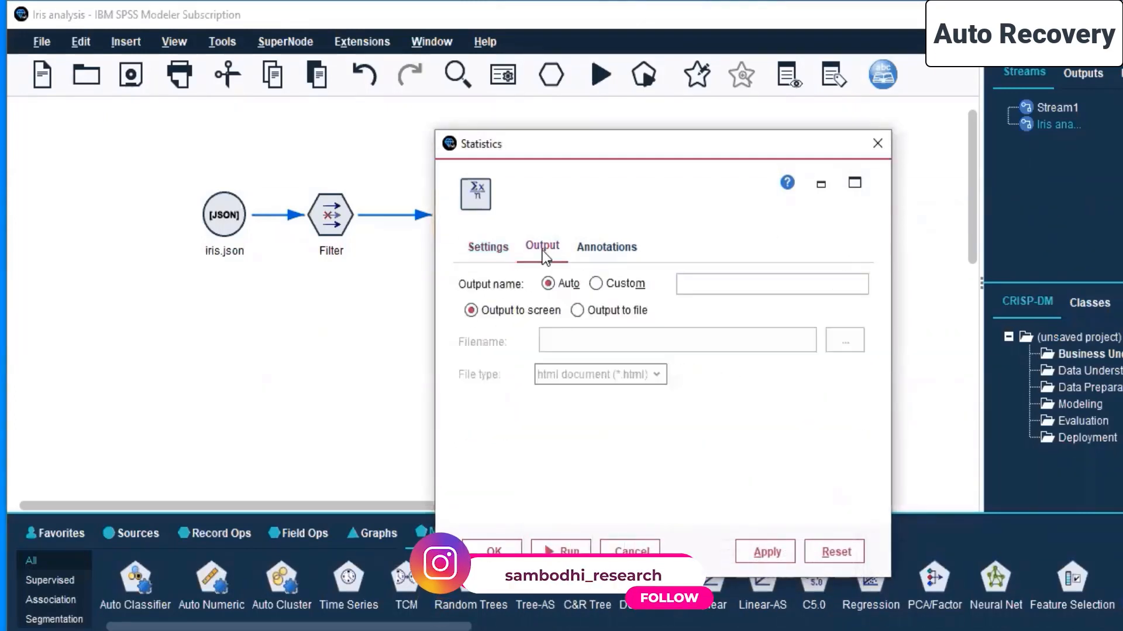
click(645, 284)
click(747, 281)
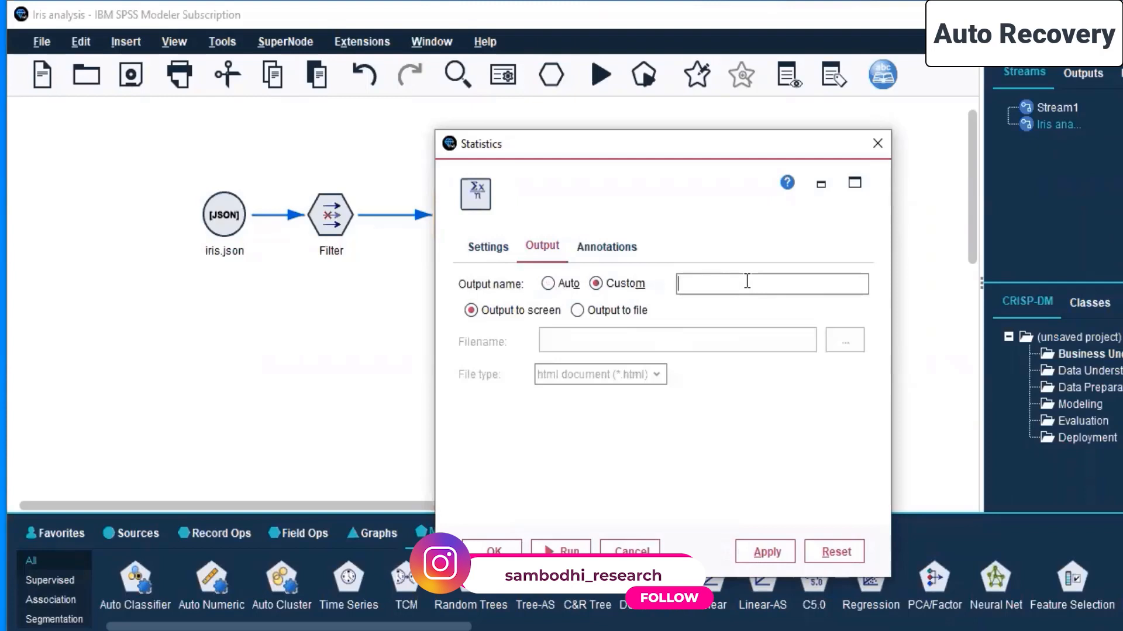
text(Iris parameters)
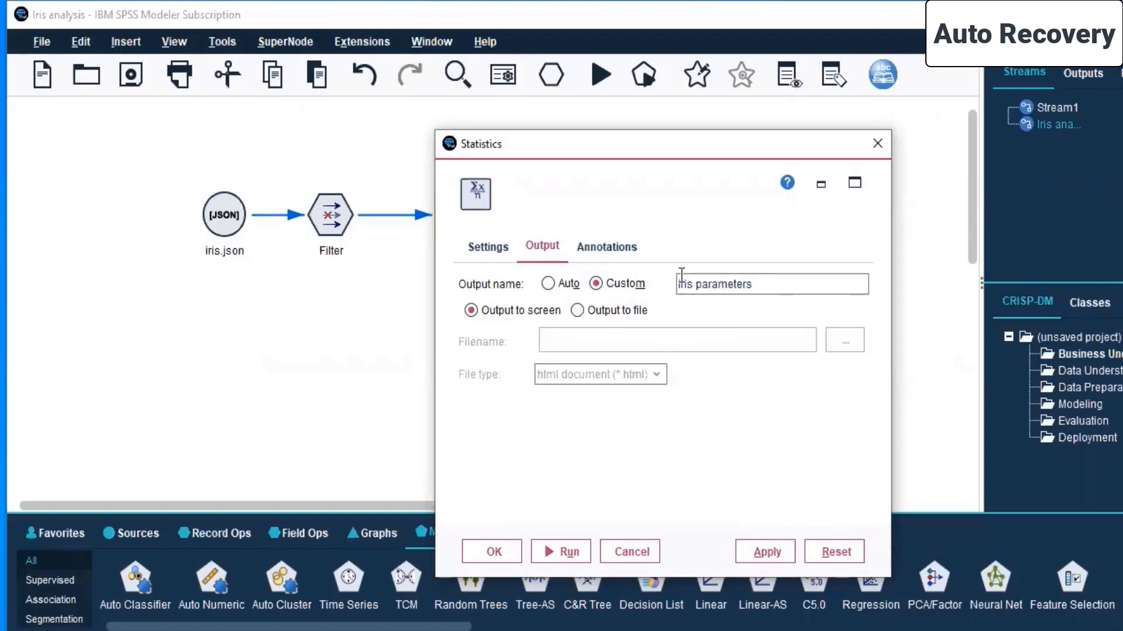
click(618, 311)
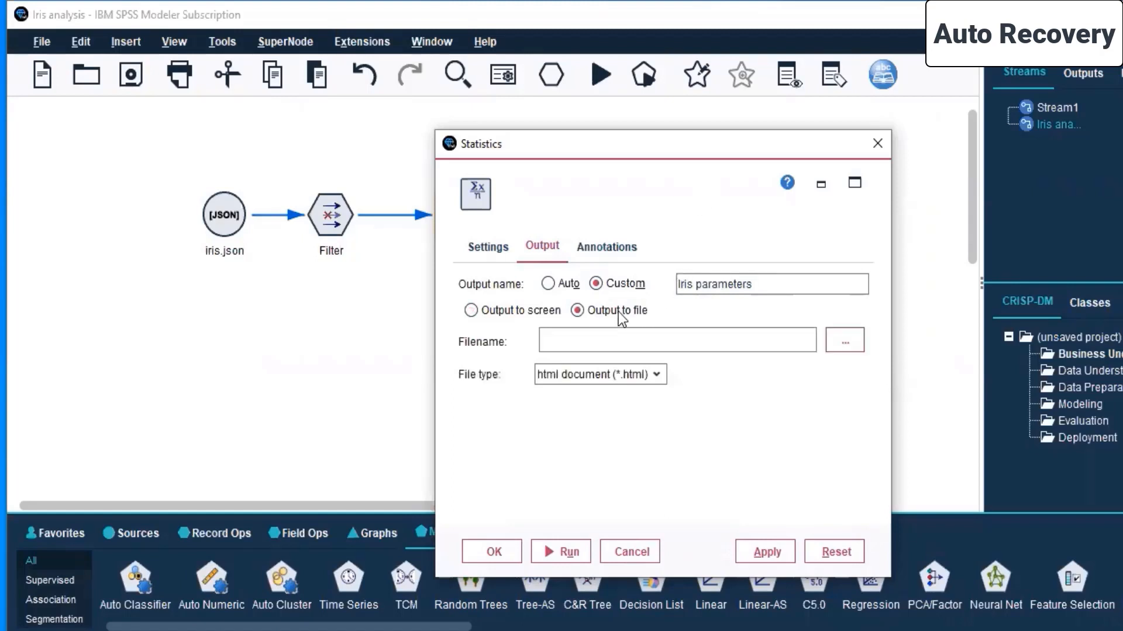
click(838, 335)
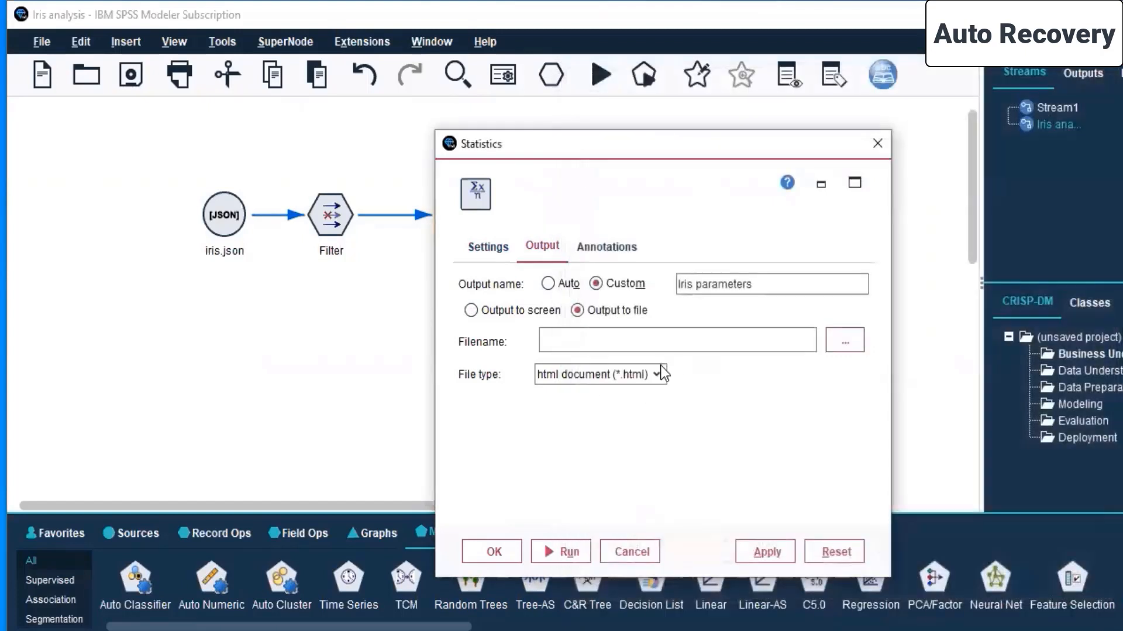
click(660, 374)
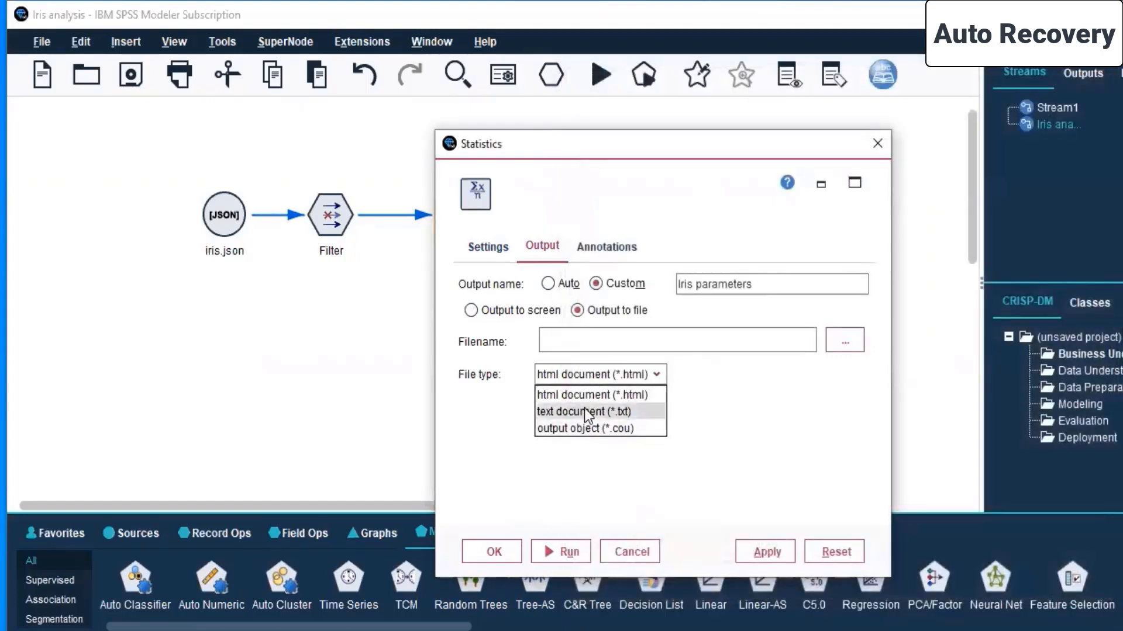
click(633, 469)
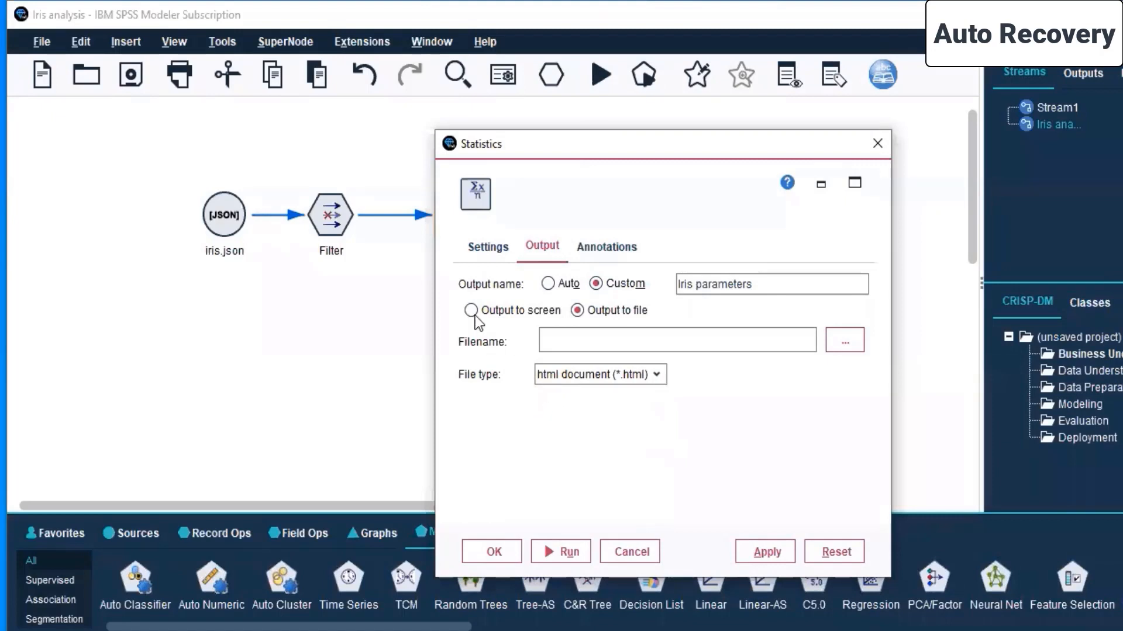
click(471, 311)
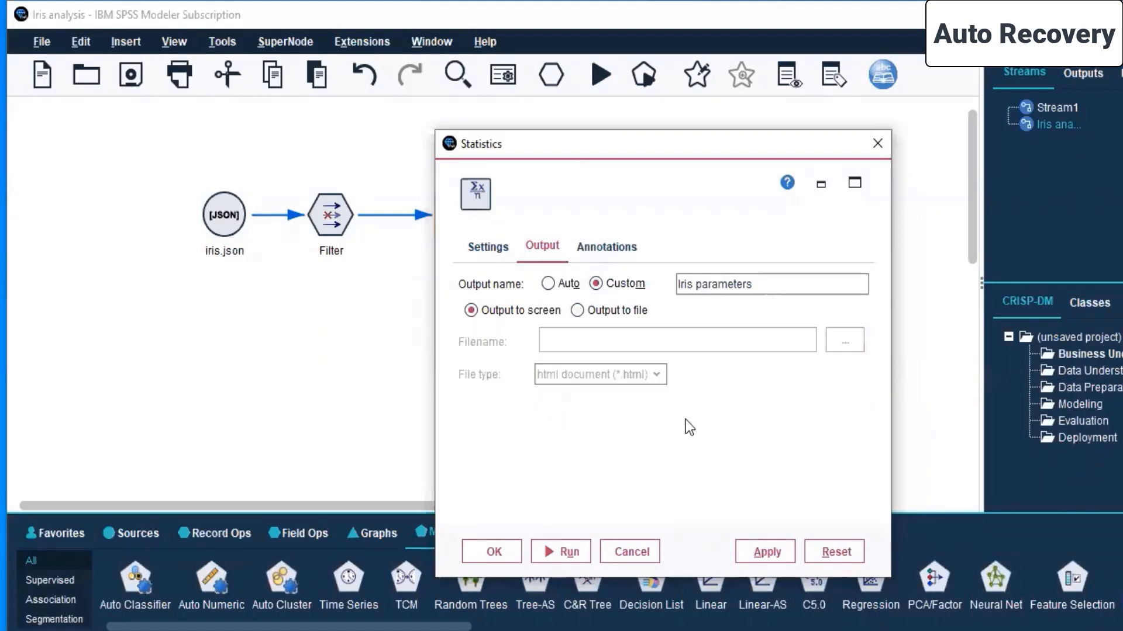
Step: Send the Statistics node's output to a file of type html document and start choosing where to save it
click(608, 317)
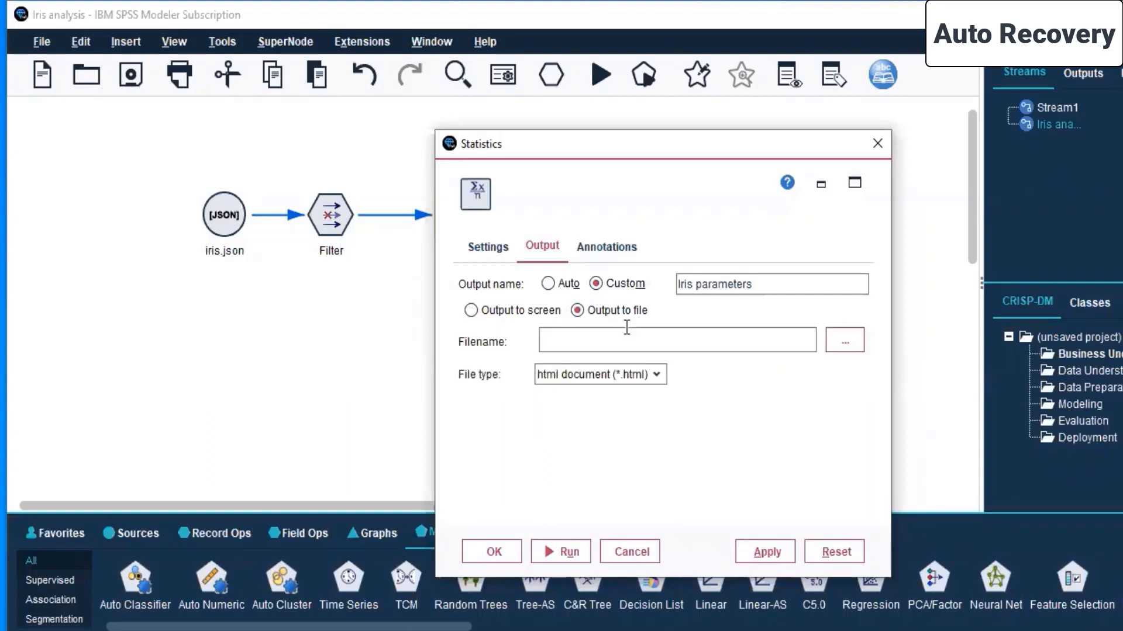
click(661, 371)
click(661, 371)
click(836, 341)
click(868, 553)
click(740, 584)
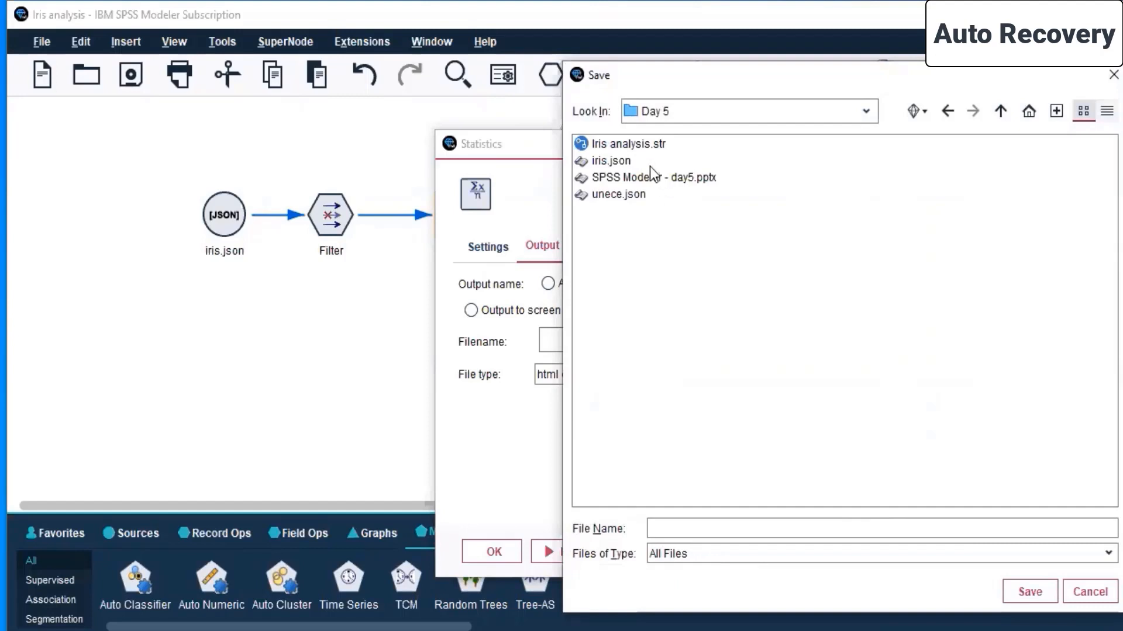
Step: Name the output file "iris output" in the Day 5 folder, and apply and accept the Statistics node settings
click(649, 150)
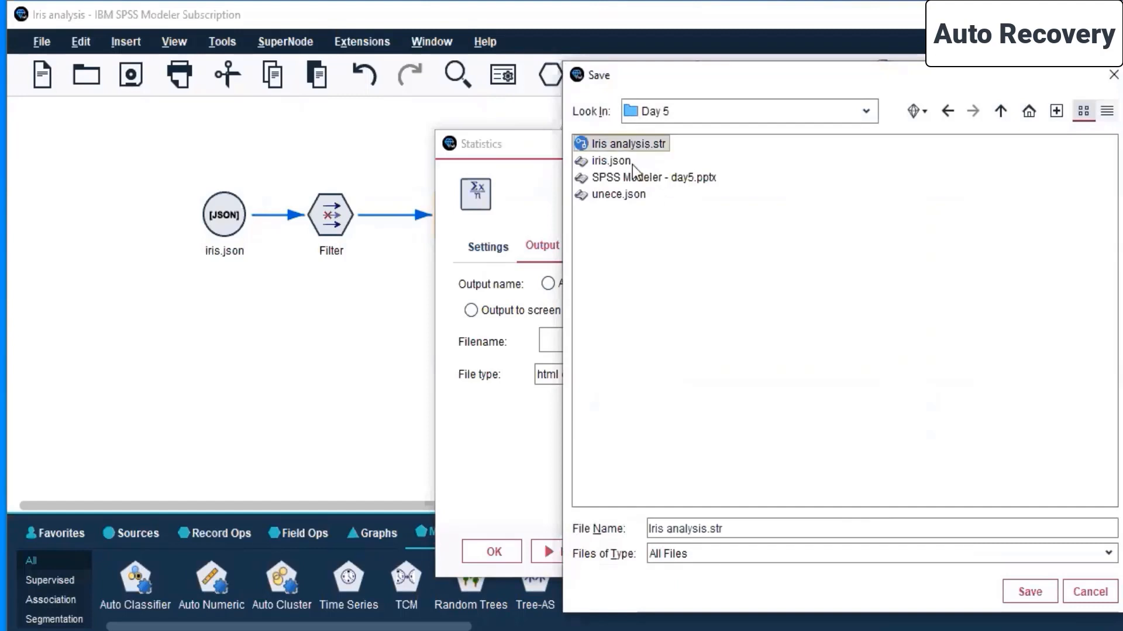
click(614, 161)
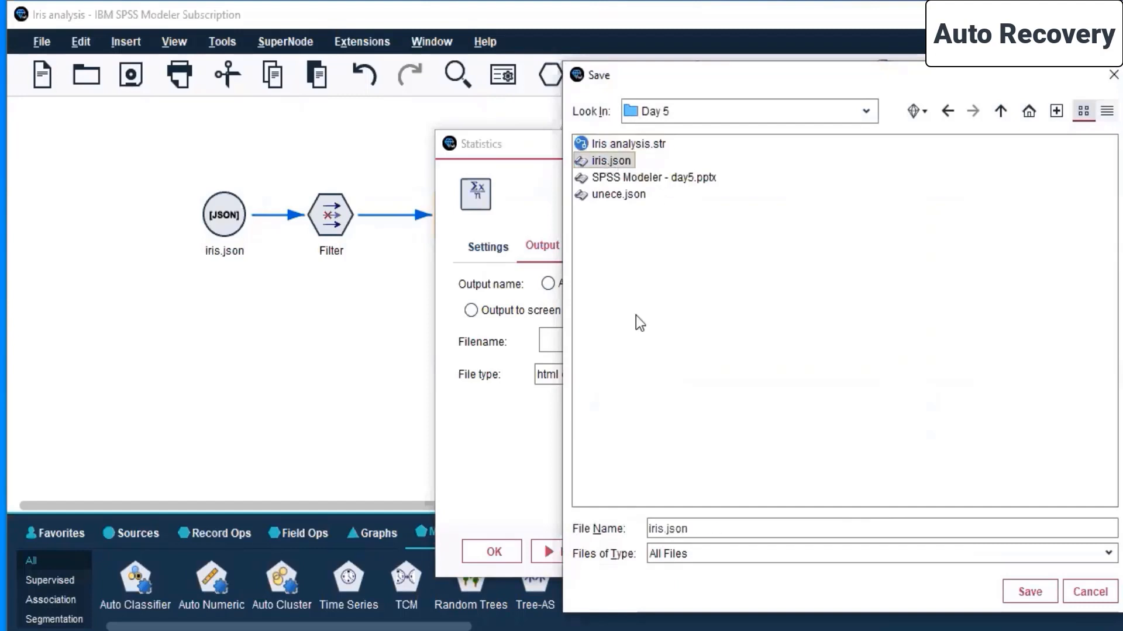
click(715, 526)
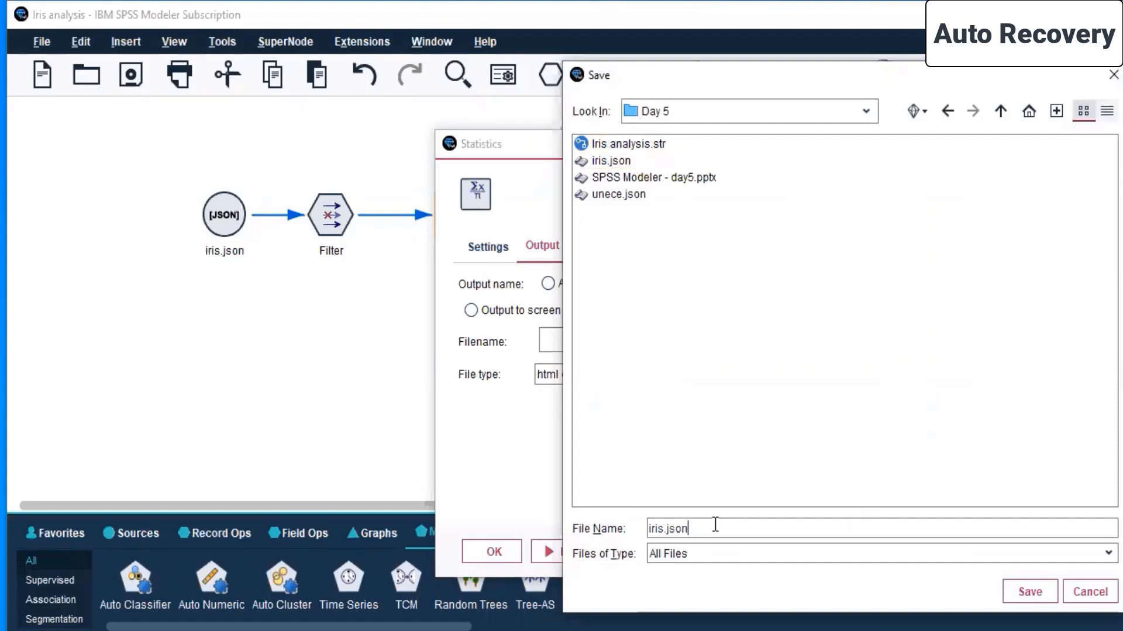
key(ctrl+a)
text(iris output)
click(1029, 591)
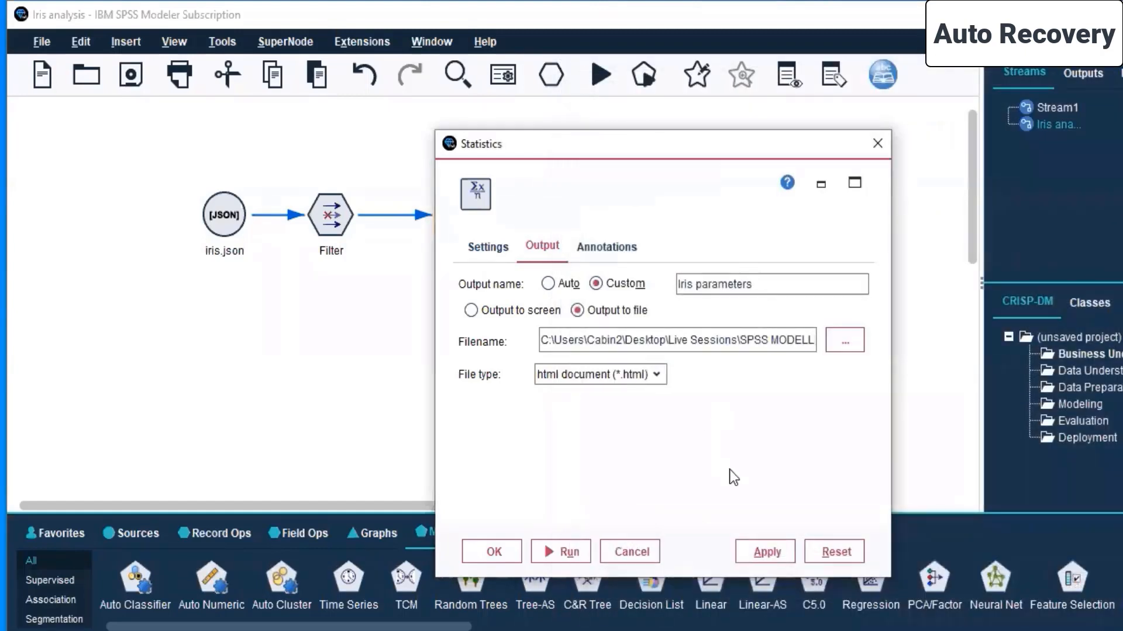
click(772, 548)
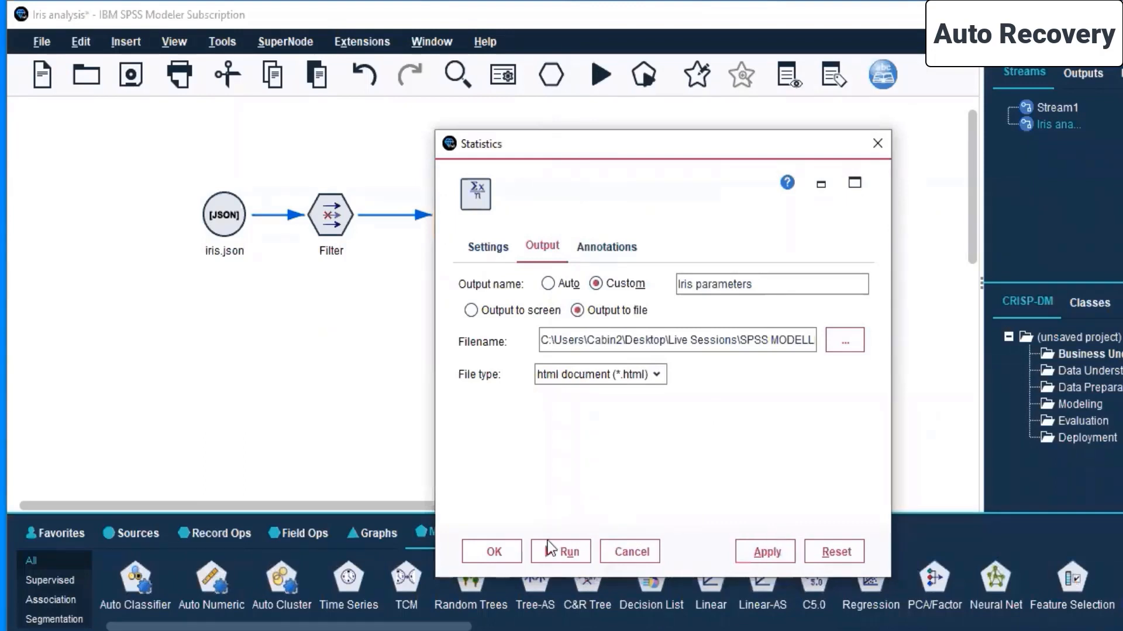
click(501, 553)
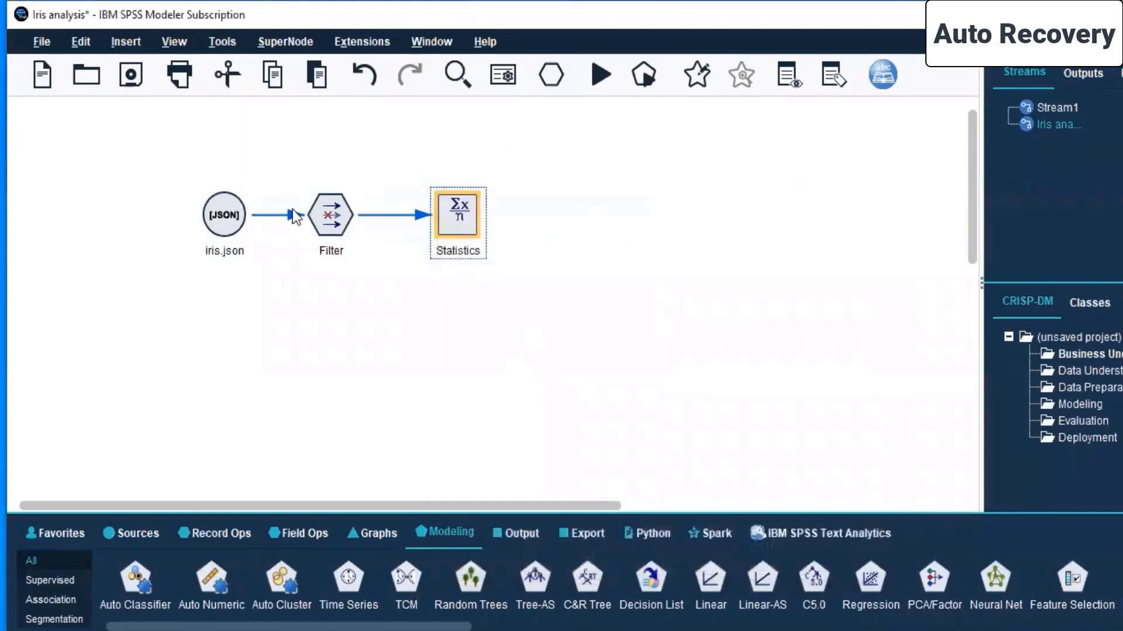
Step: Save the Iris analysis stream and run the iris.json, Filter and Statistics nodes together as a selection
drag(204, 168, 578, 282)
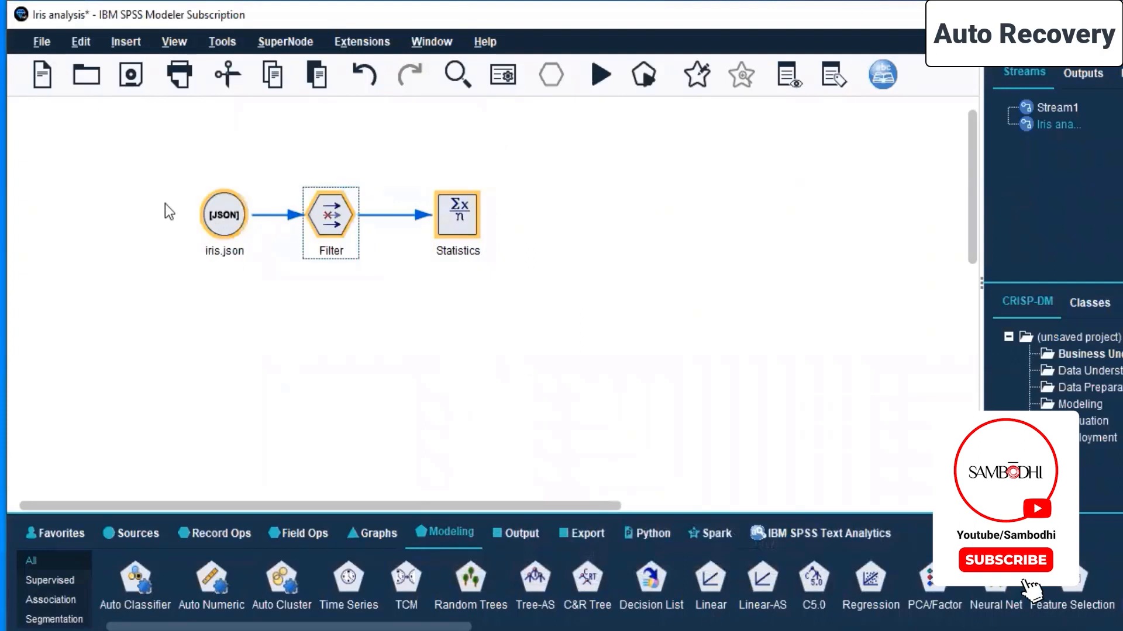
click(117, 77)
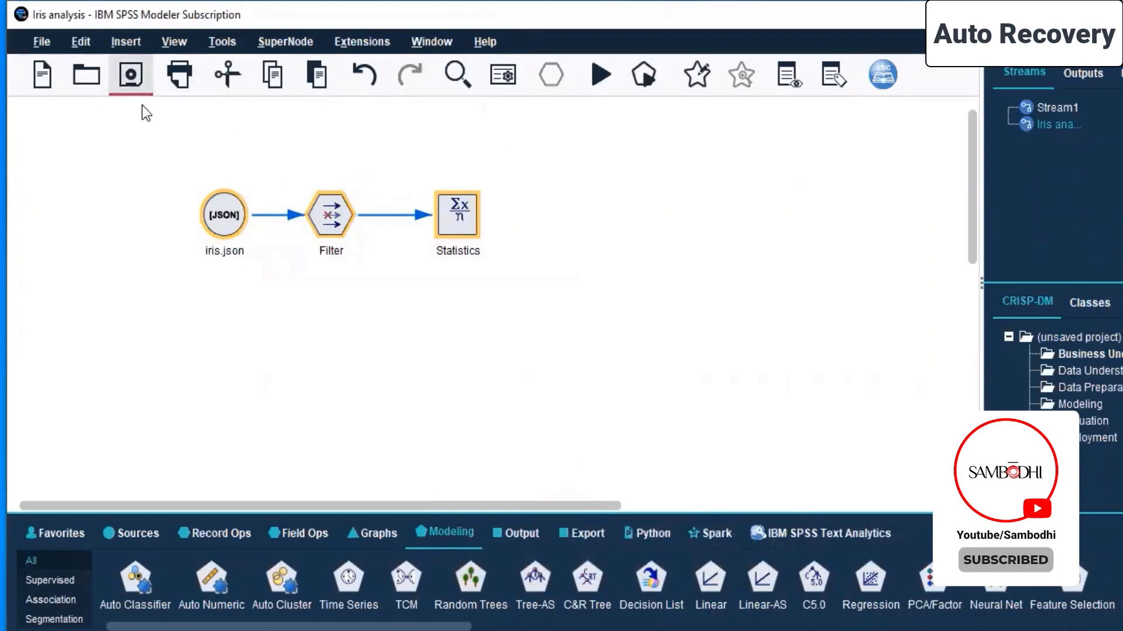
click(1080, 73)
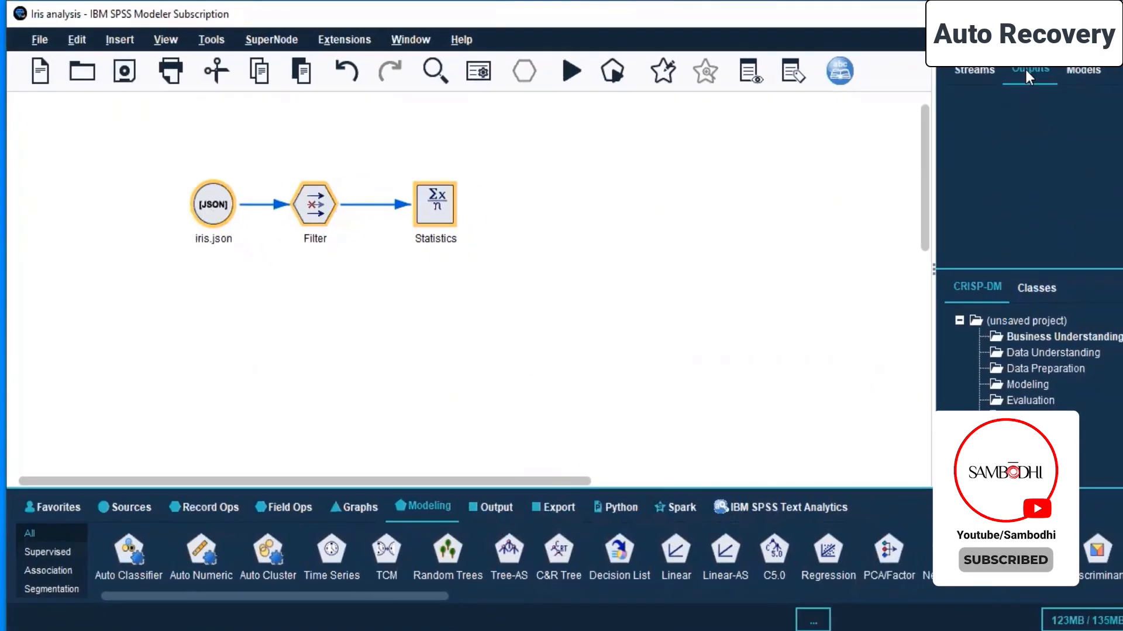
click(1072, 70)
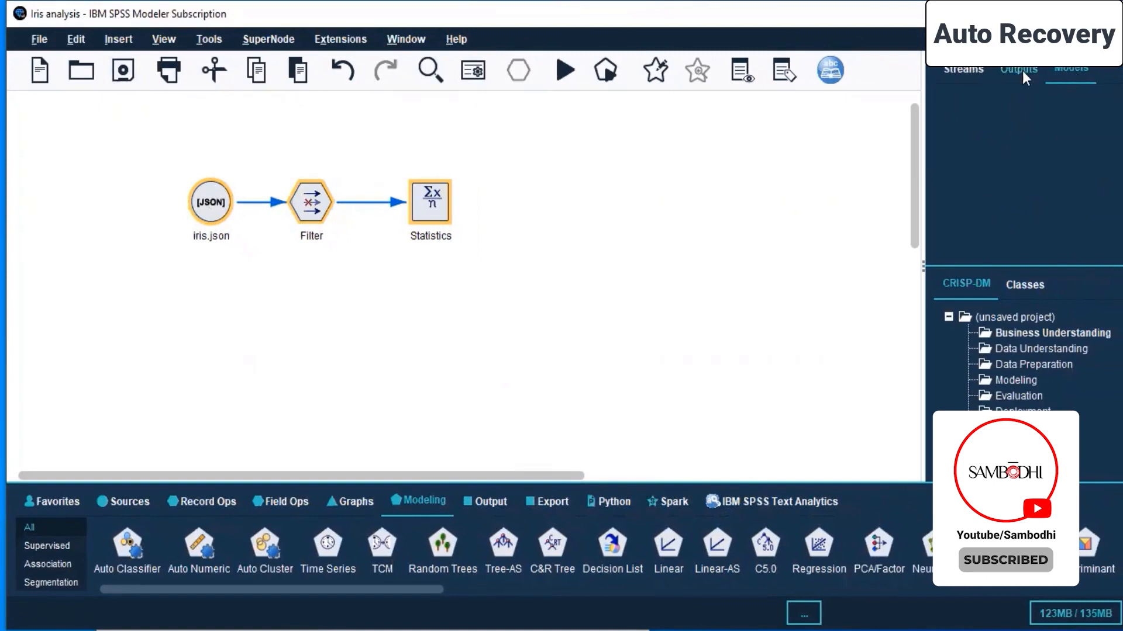
click(966, 70)
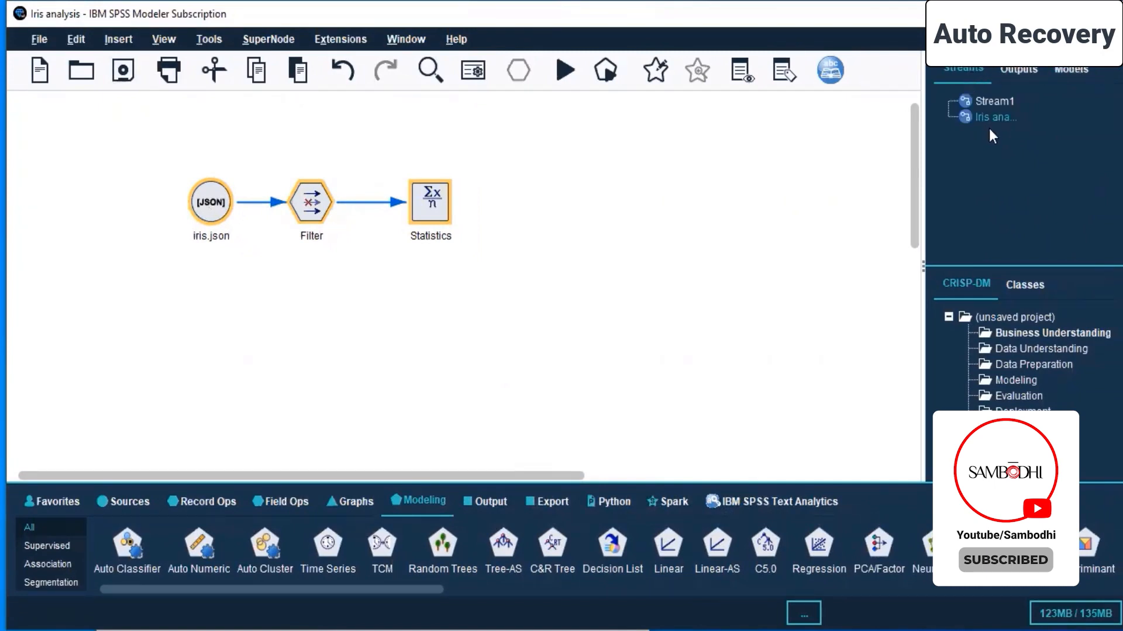
right_click(209, 198)
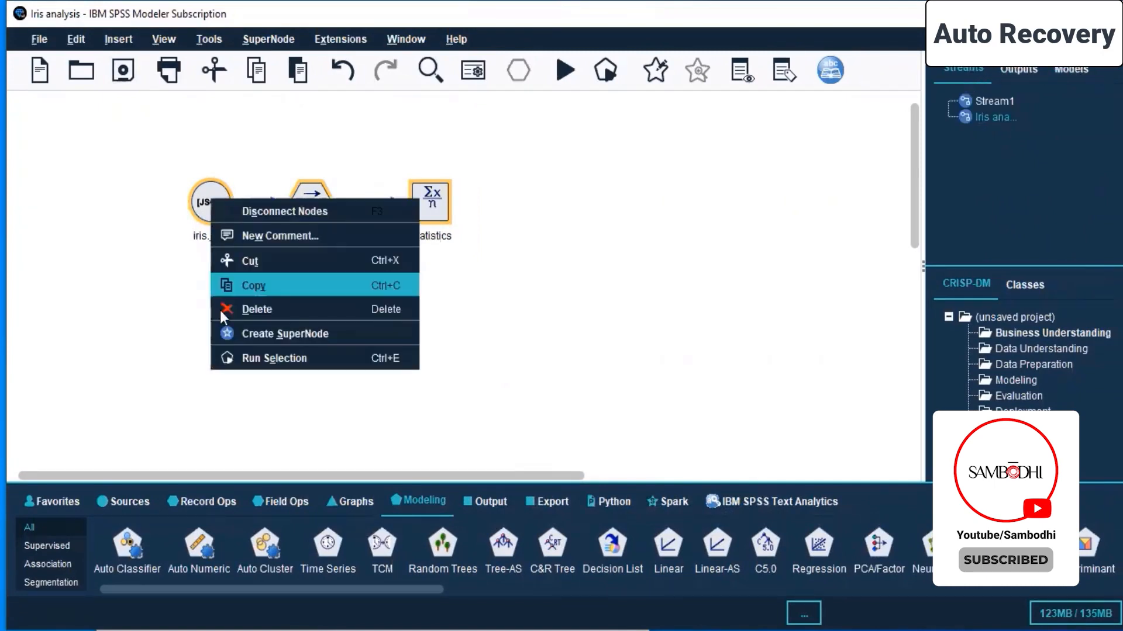
click(282, 356)
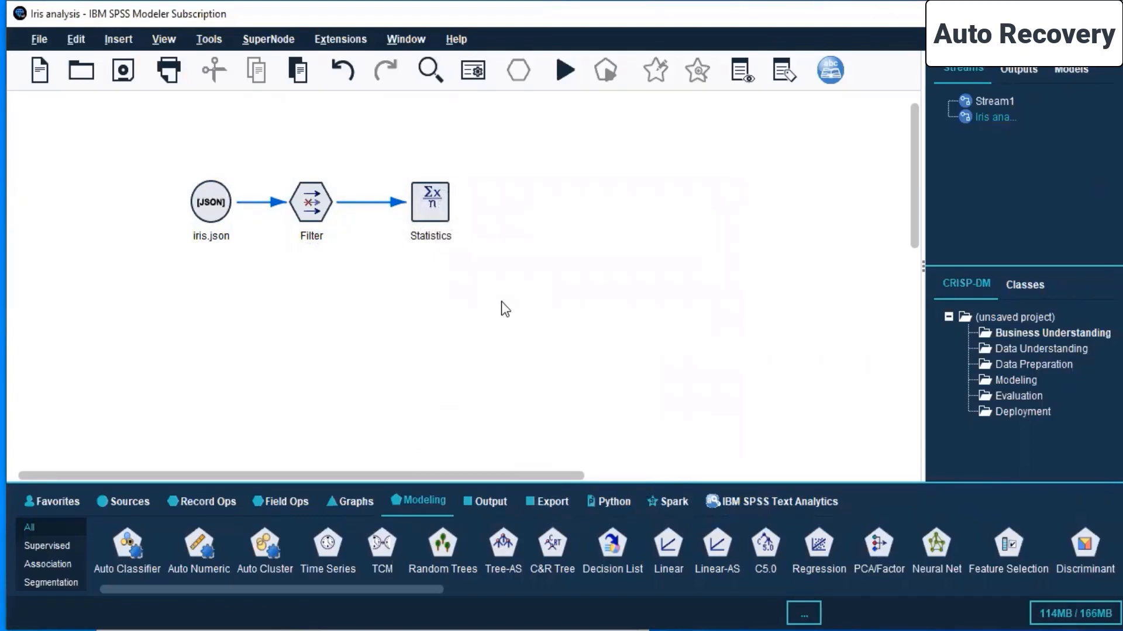
Step: Open the iris output file from the Day 5 folder in File Explorer and examine the field statistics and Pearson correlations
click(1019, 68)
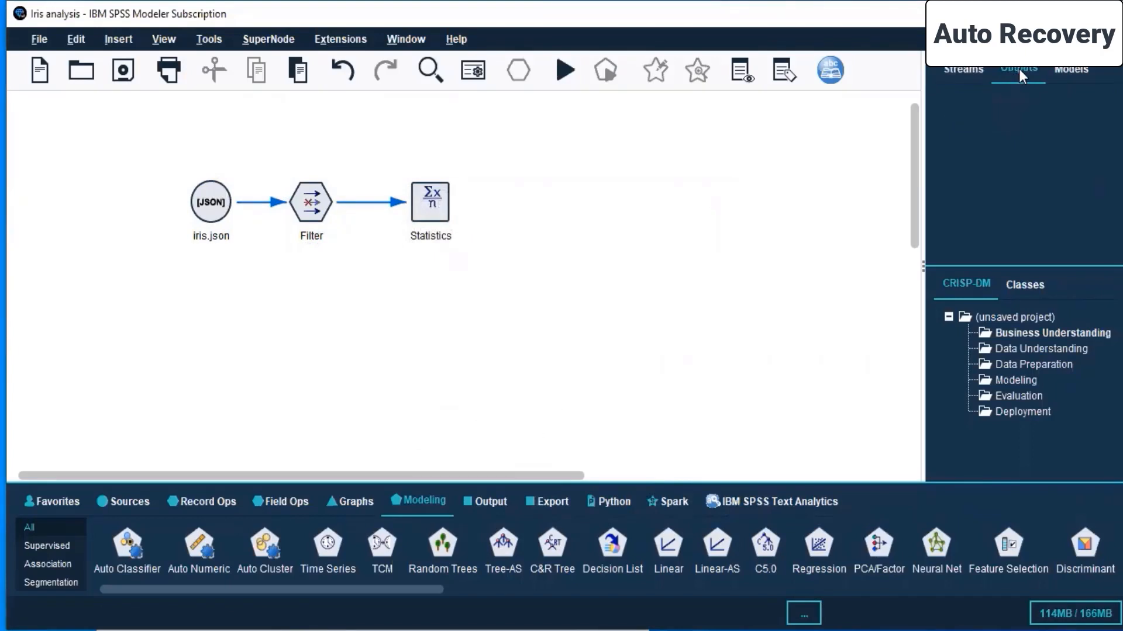
click(558, 277)
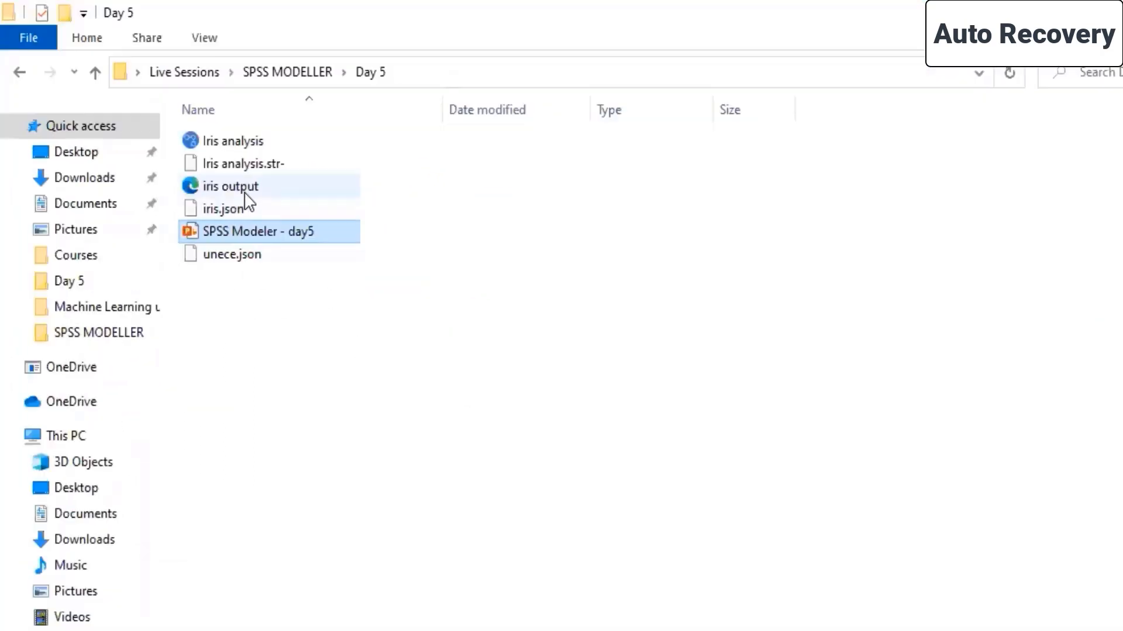
double_click(273, 188)
key(F11)
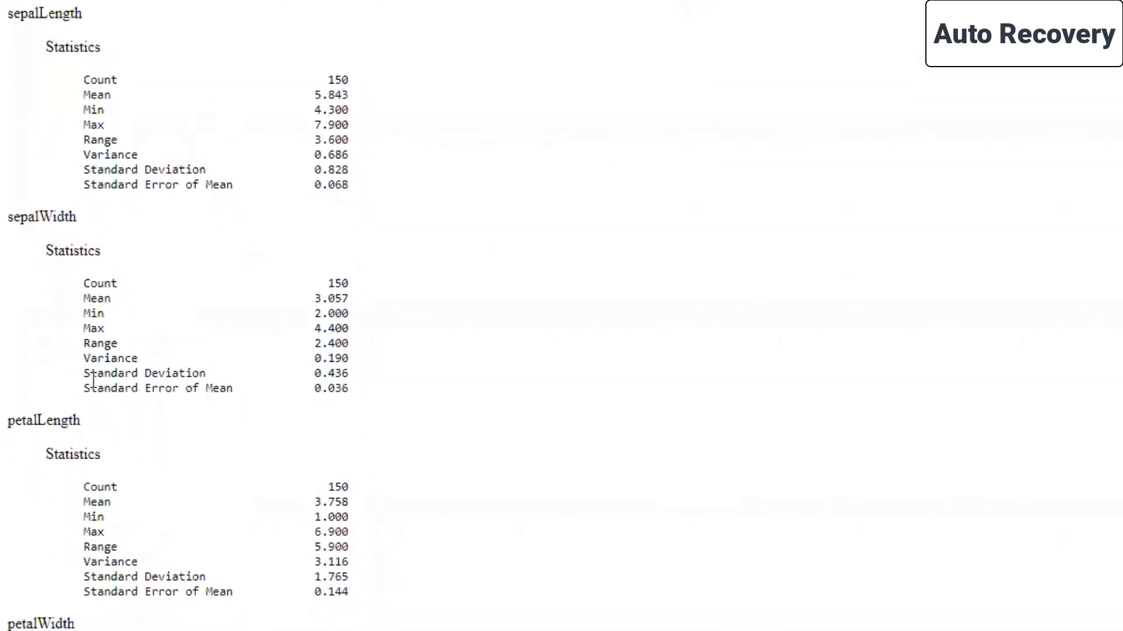
scroll(139, 206, down, 5)
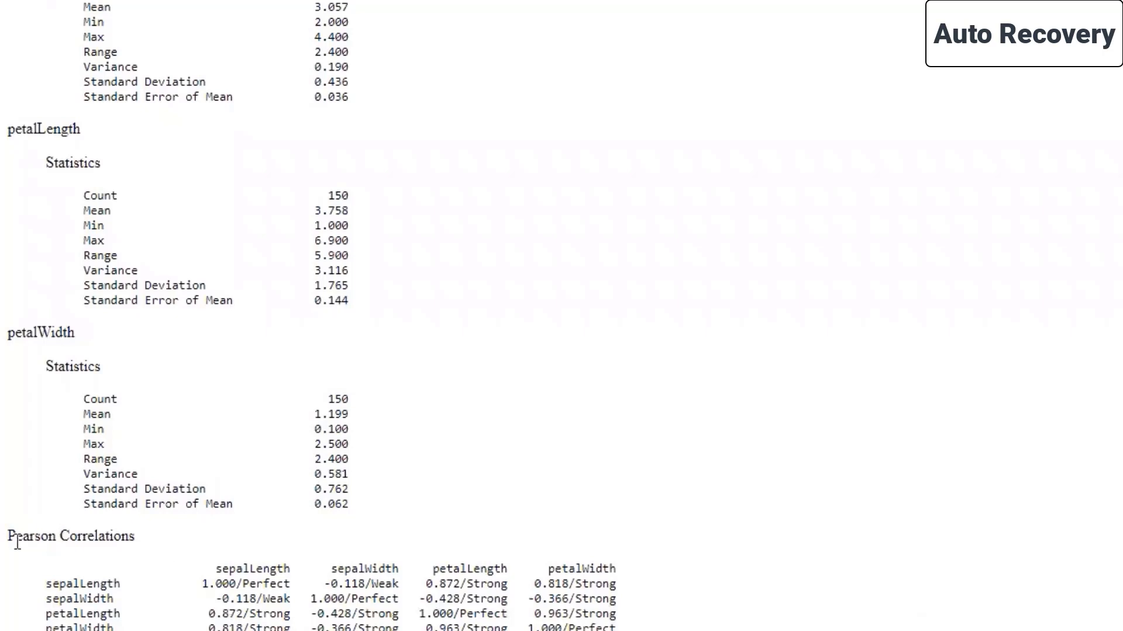
Step: Examine the Pearson Correlations section of the HTML report and close the report
drag(17, 544, 216, 567)
click(250, 534)
key(alt+F4)
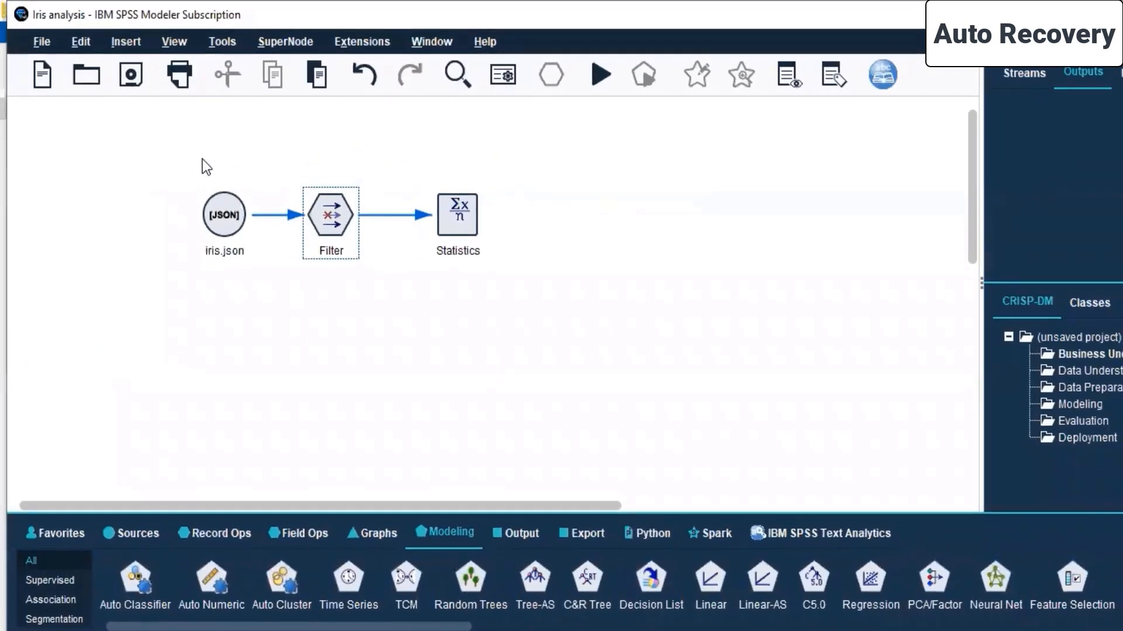
drag(203, 159, 540, 336)
right_click(228, 205)
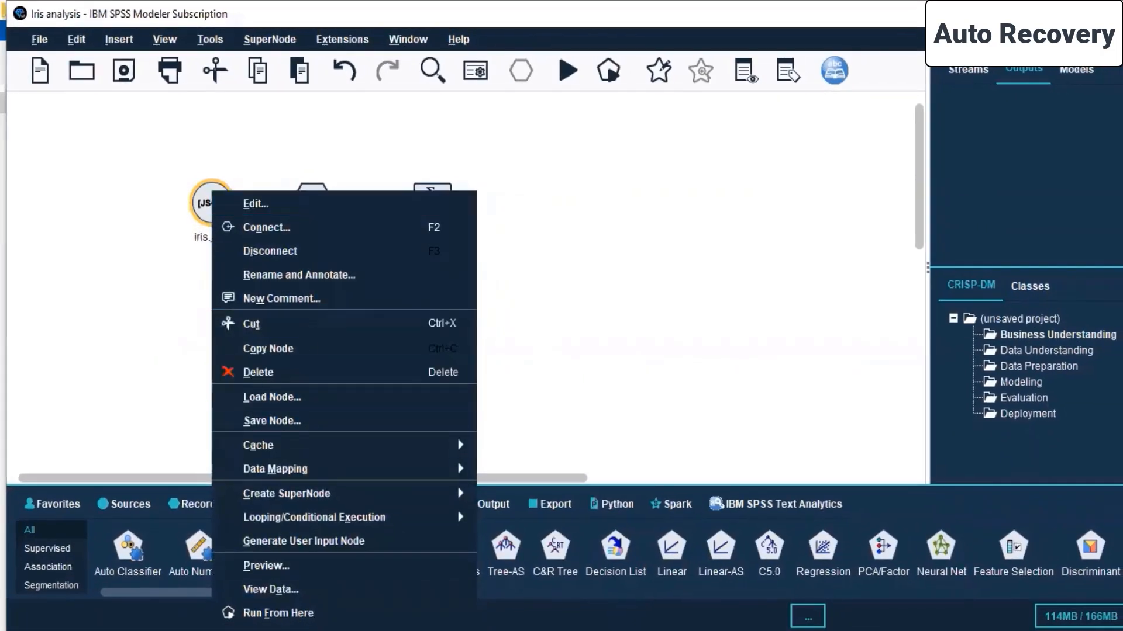
click(257, 613)
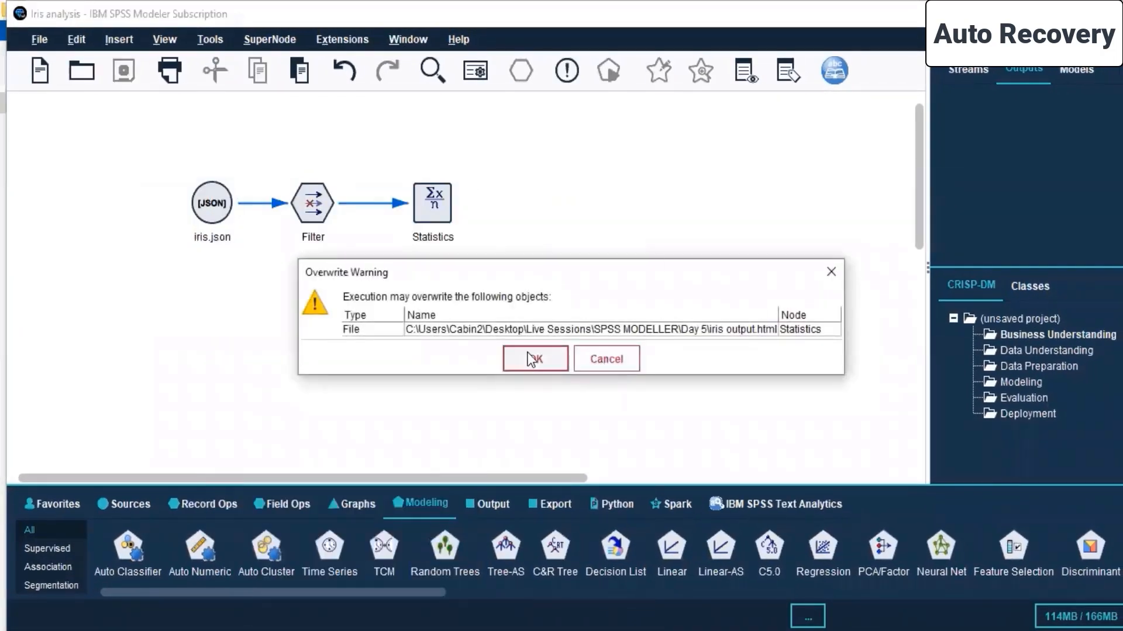
click(835, 266)
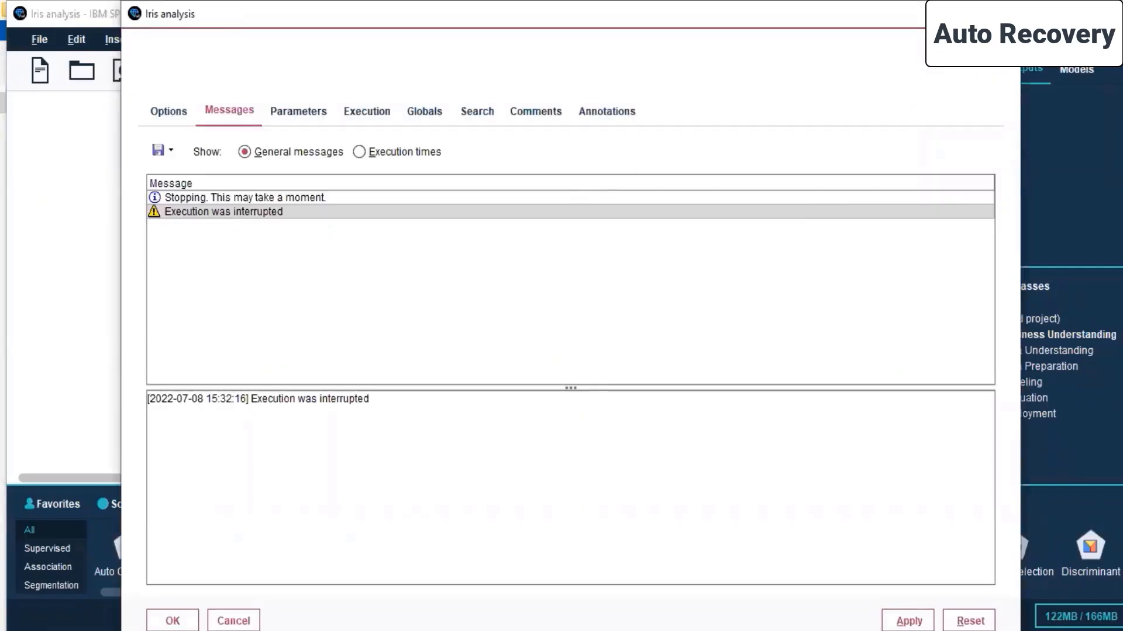
click(1002, 14)
drag(550, 159, 159, 249)
click(423, 261)
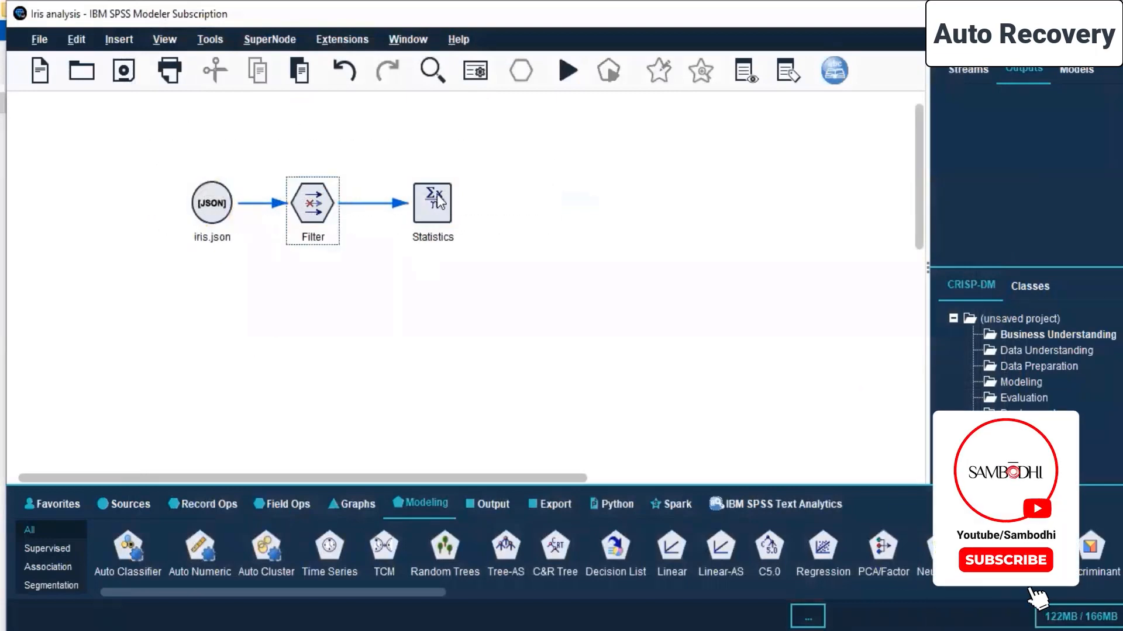
Step: Set the Statistics node to output to screen instead of to a file, and apply and accept the settings
right_click(436, 194)
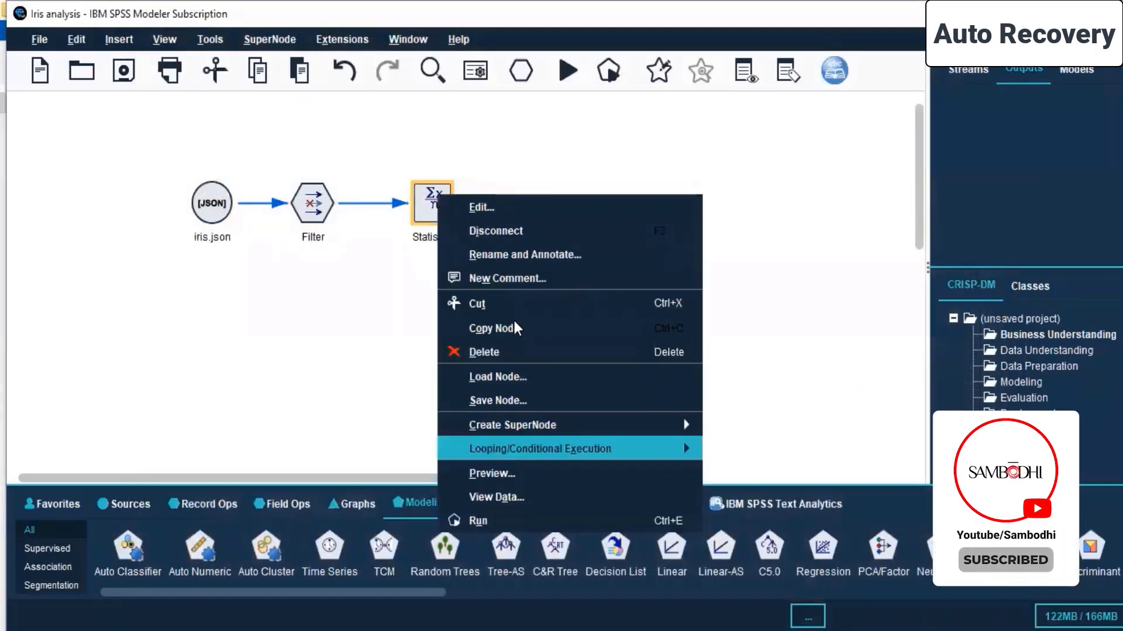
click(528, 210)
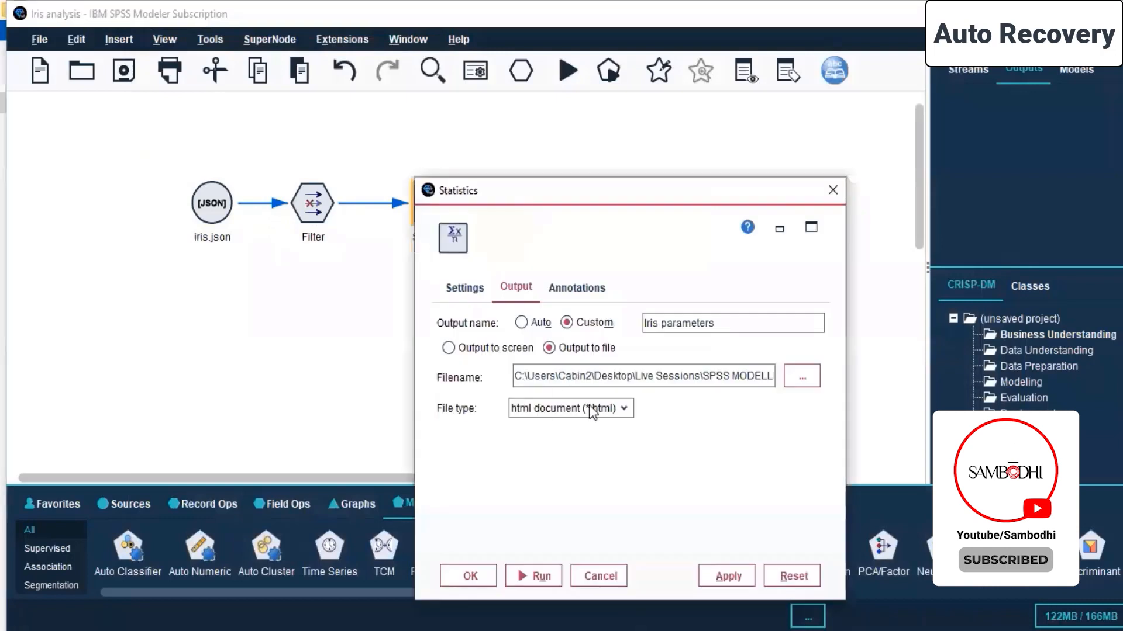
click(500, 349)
click(505, 353)
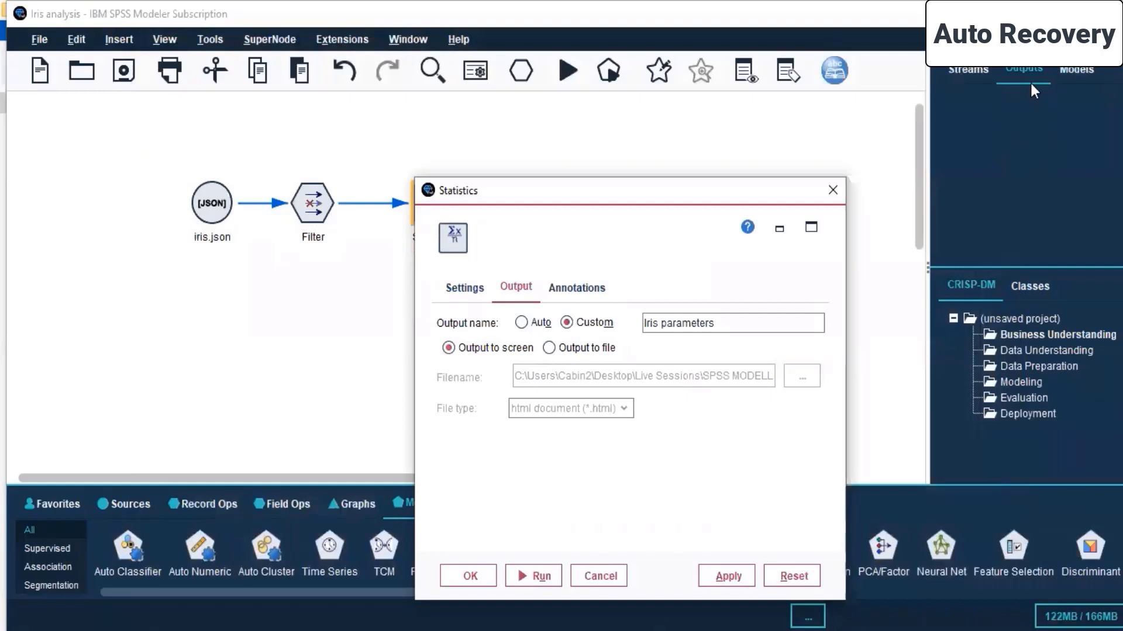
click(1007, 93)
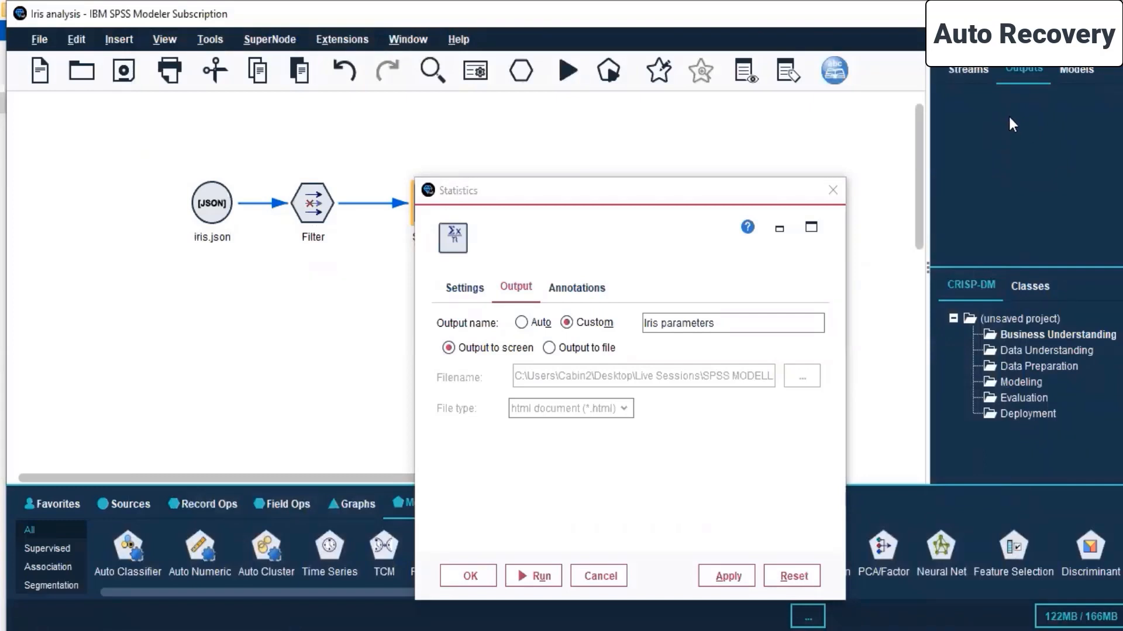
drag(684, 188, 686, 88)
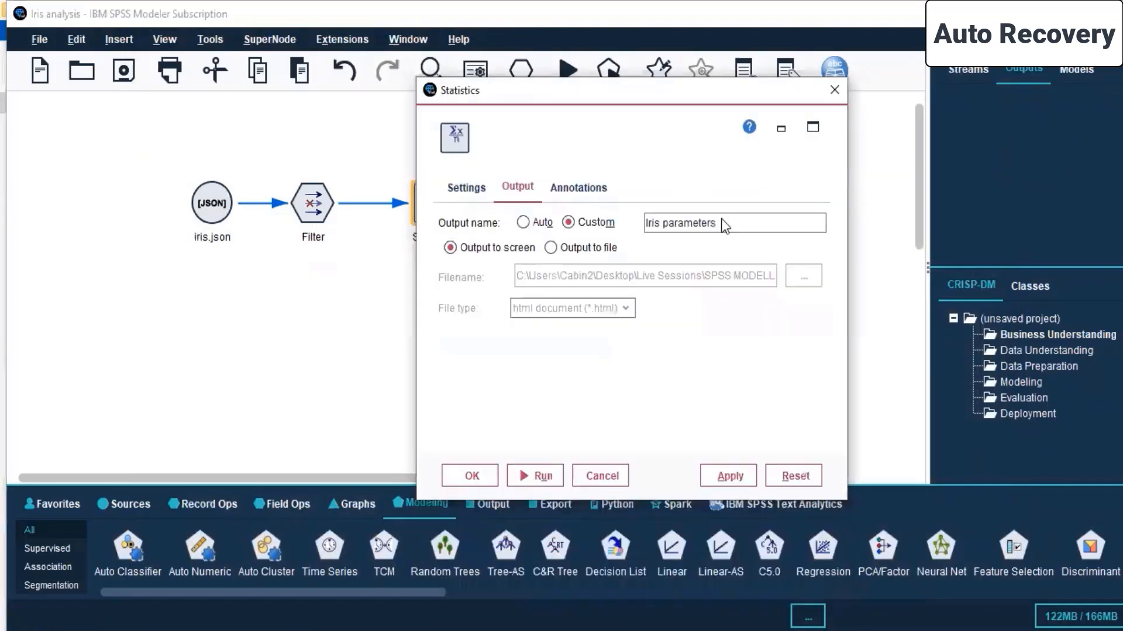
click(723, 474)
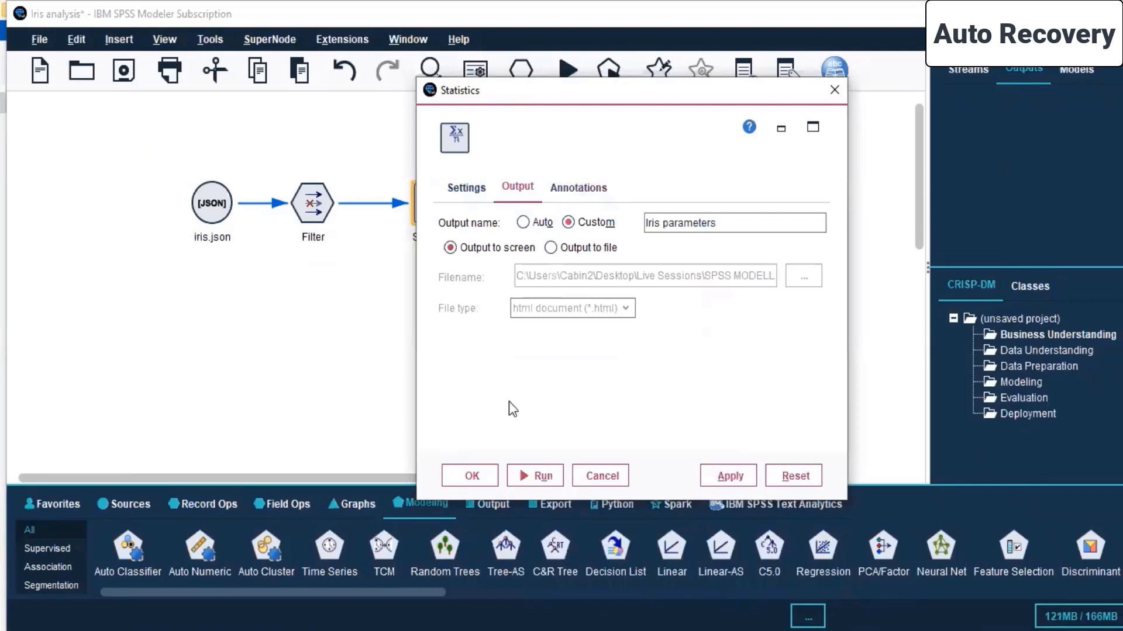
click(467, 475)
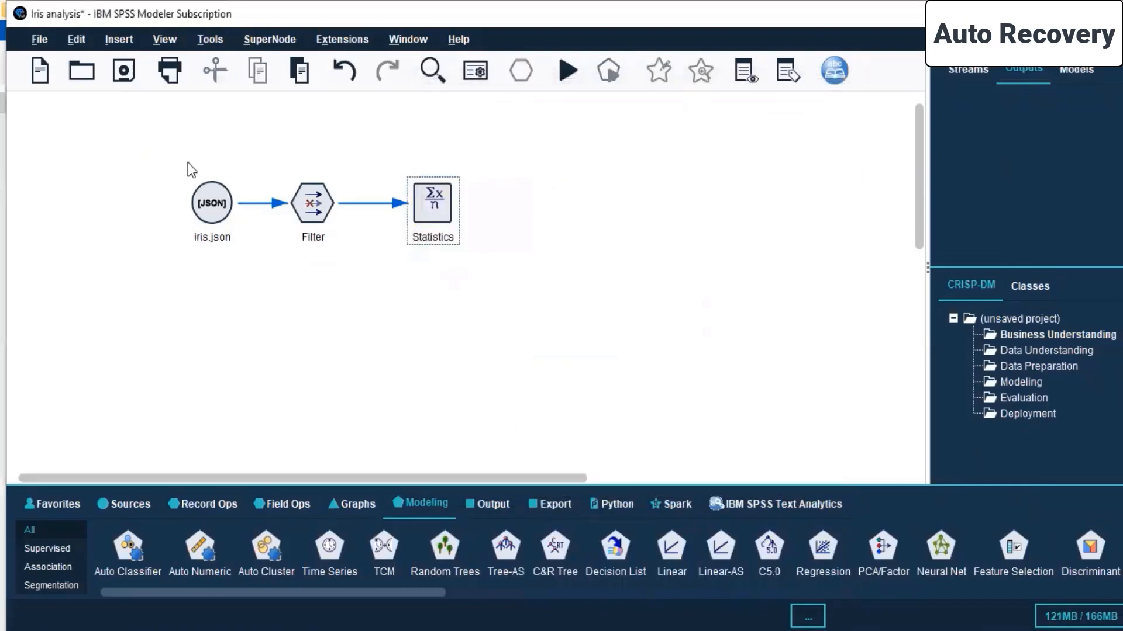
Step: Run the iris.json, Filter and Statistics nodes together as a selection to produce the on-screen output
drag(521, 286, 189, 165)
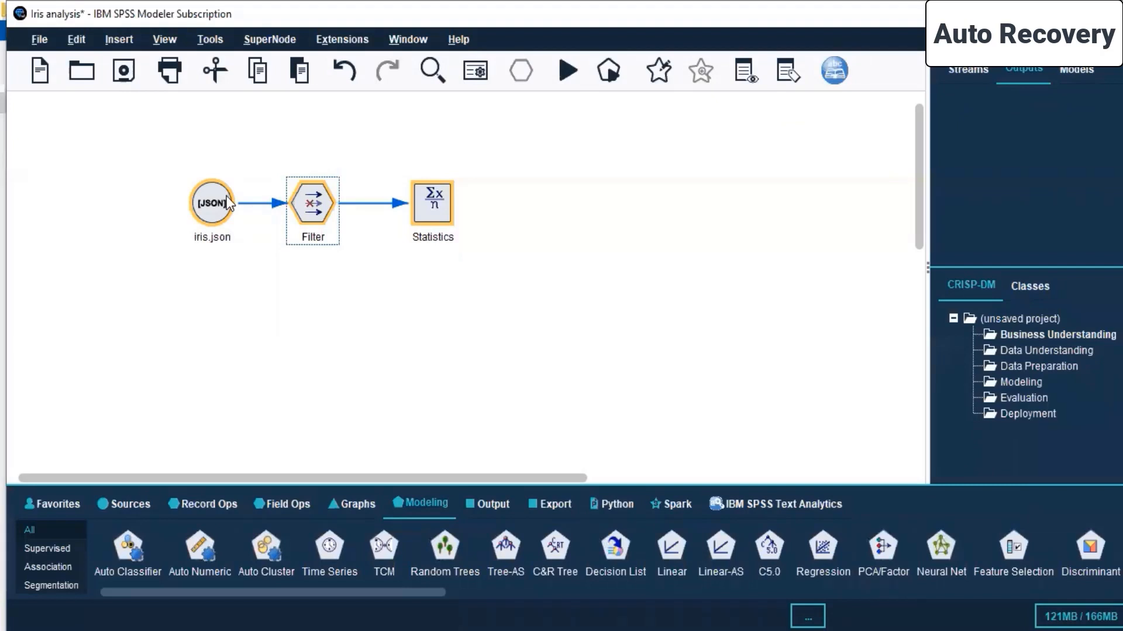
right_click(227, 198)
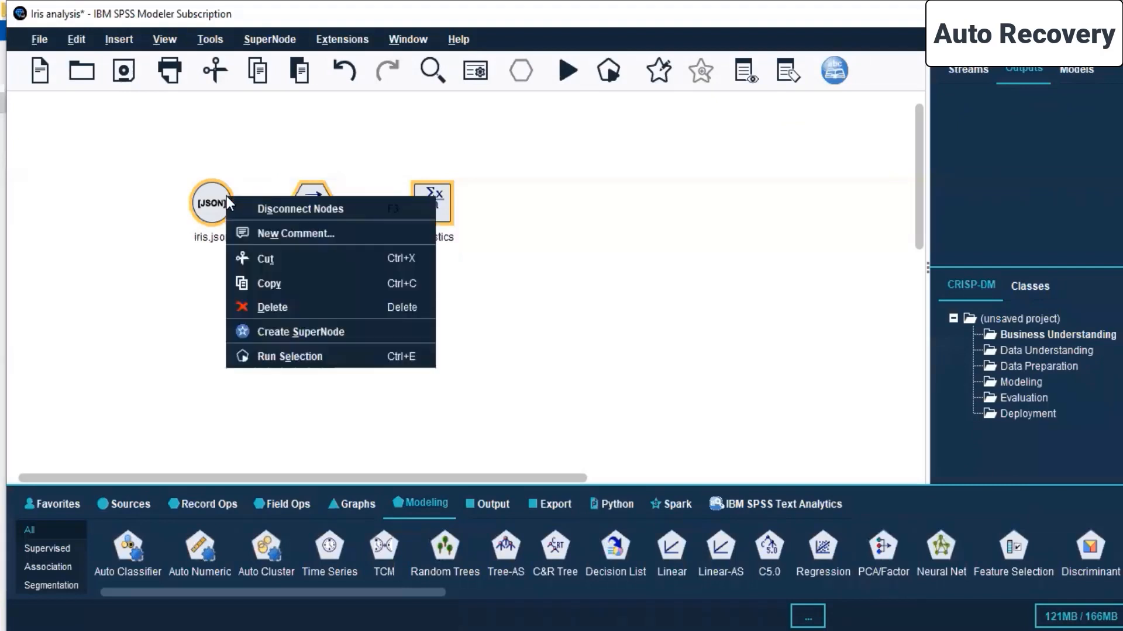
click(300, 360)
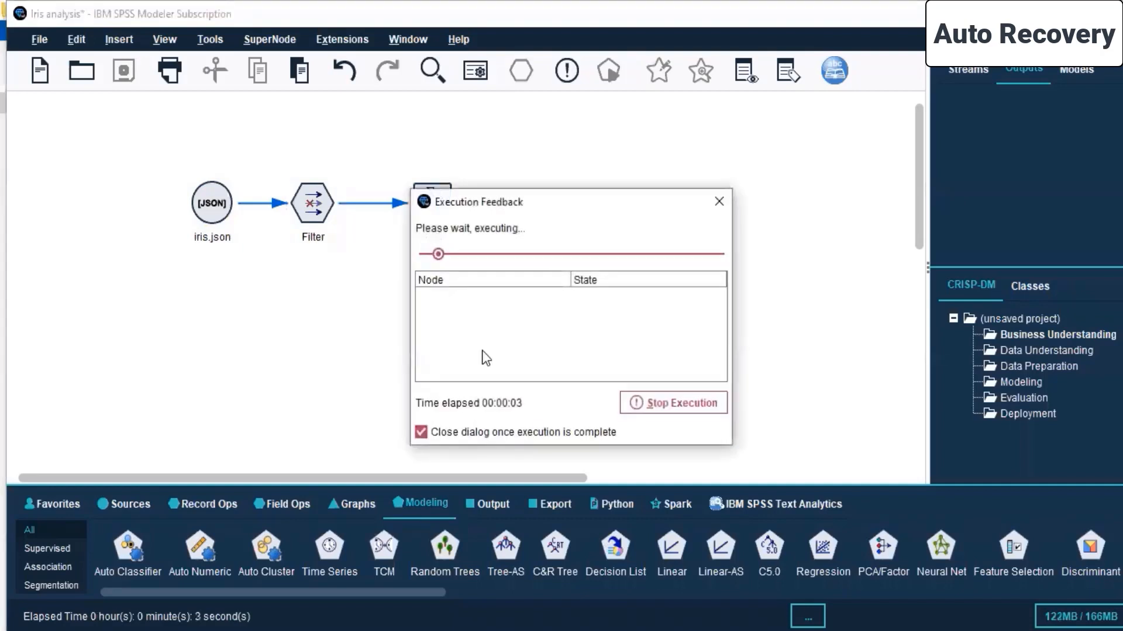
Step: Enlarge the Iris parameters output window and examine the statistics of each sepal and petal field and the Pearson correlations
click(420, 13)
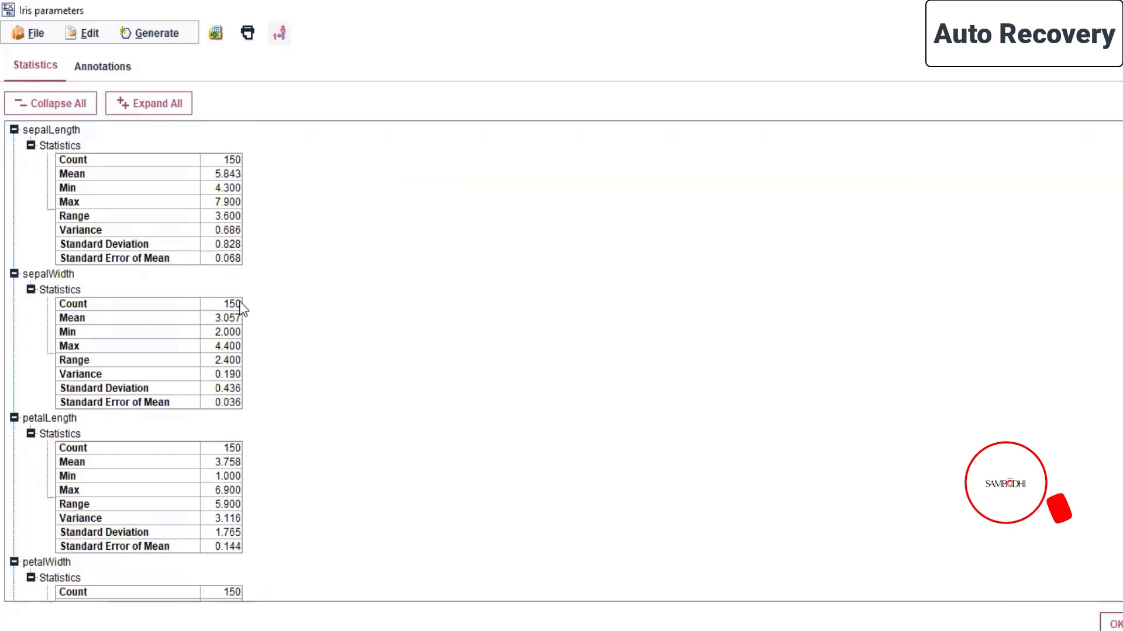
scroll(157, 237, down, 3)
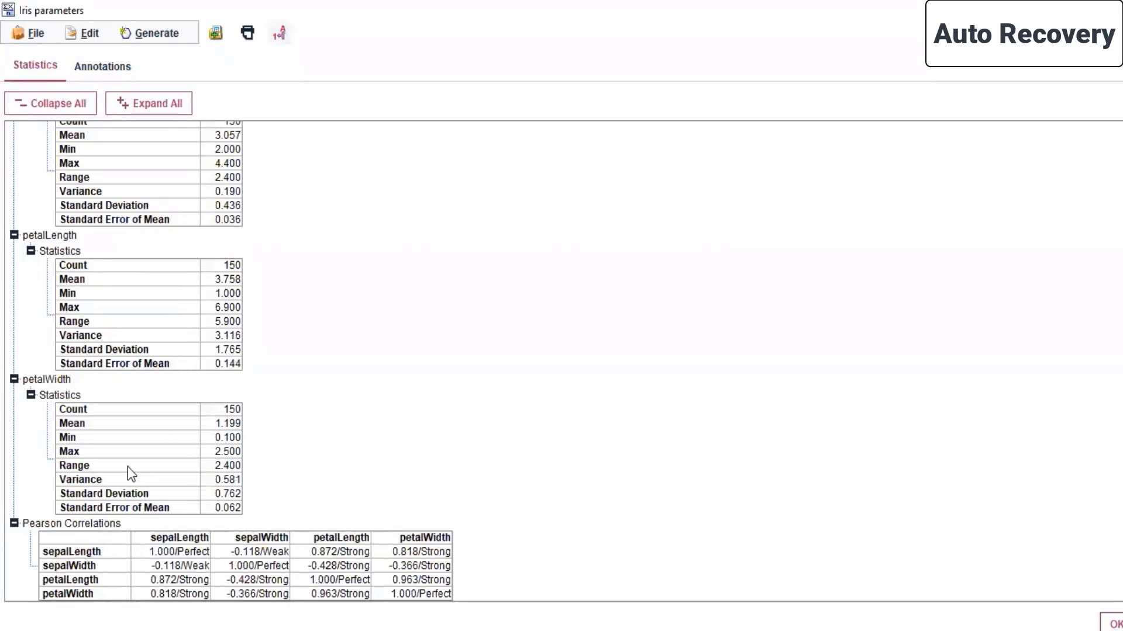
scroll(132, 470, up, 3)
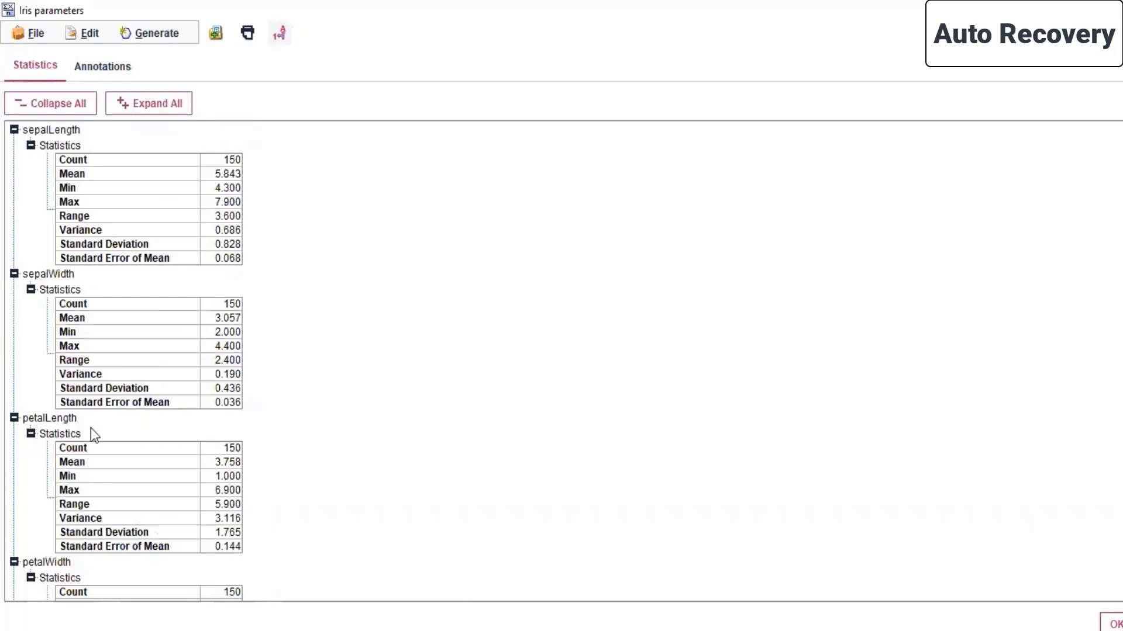
scroll(127, 361, down, 3)
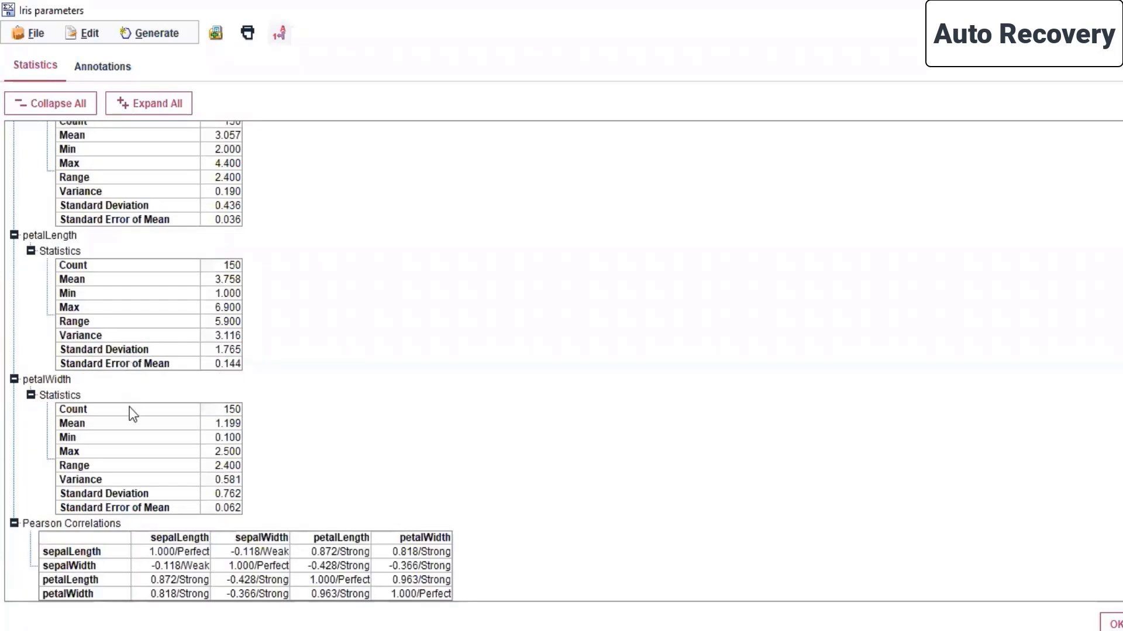
scroll(129, 409, up, 3)
scroll(129, 407, down, 3)
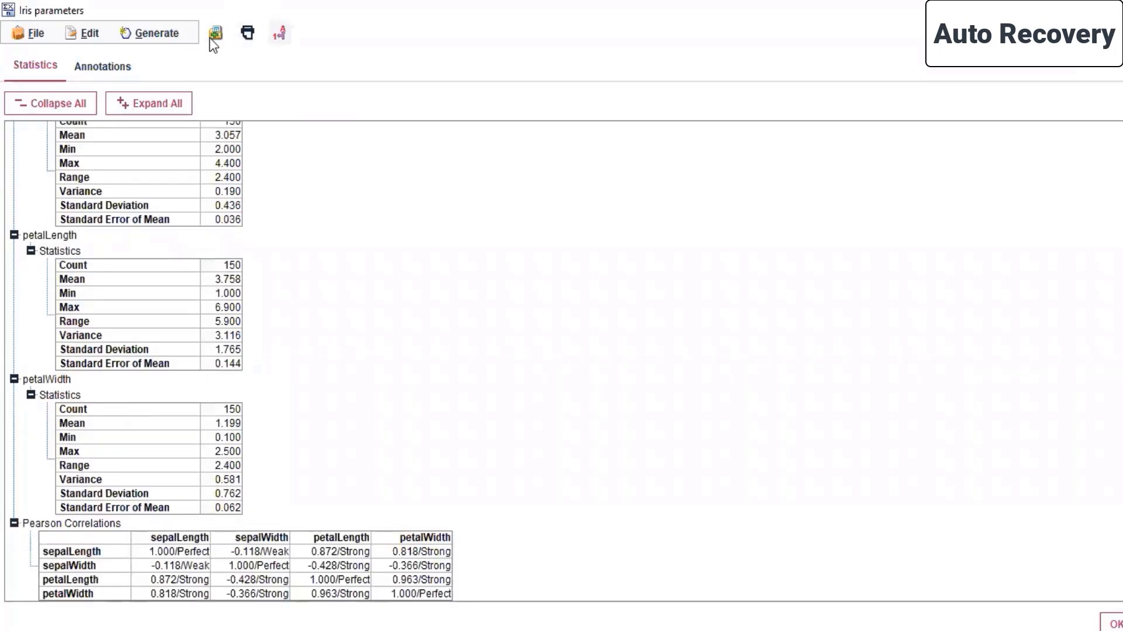
Step: Save the statistics output in the Day 5 folder as "Iris parameters_output format" with the type Output Files (*.cou)
click(30, 30)
click(32, 50)
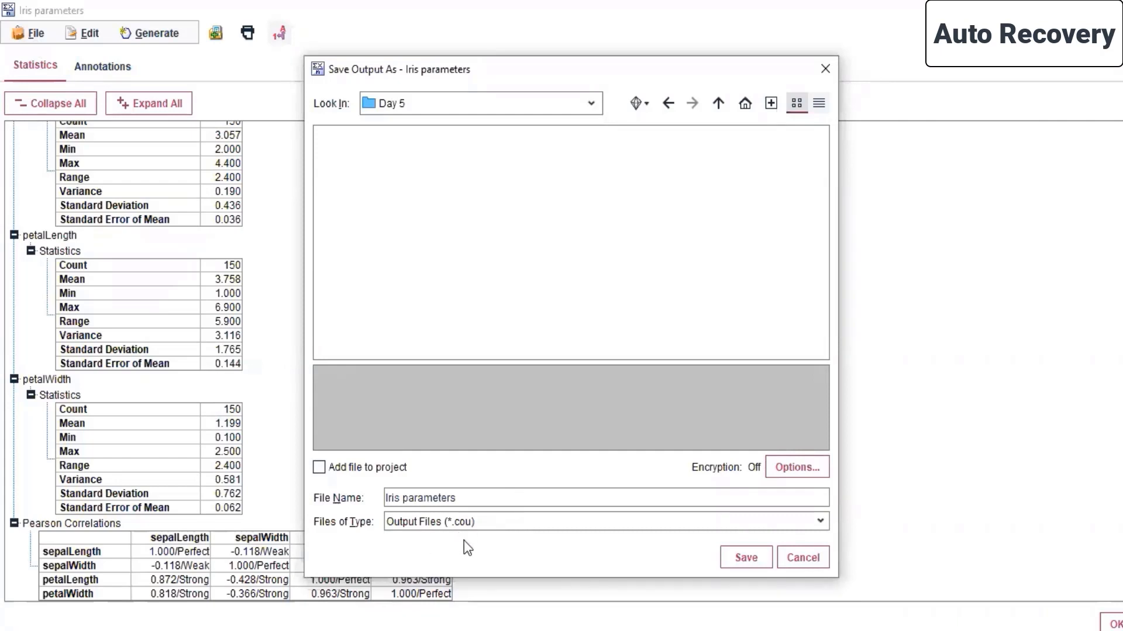
click(493, 524)
click(495, 525)
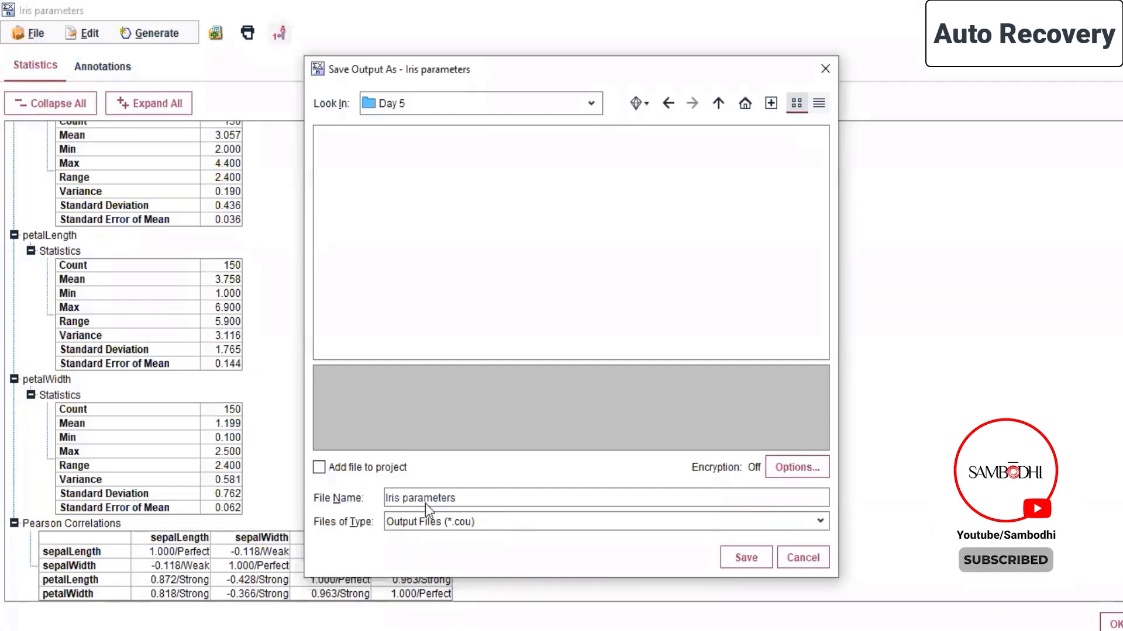
click(542, 503)
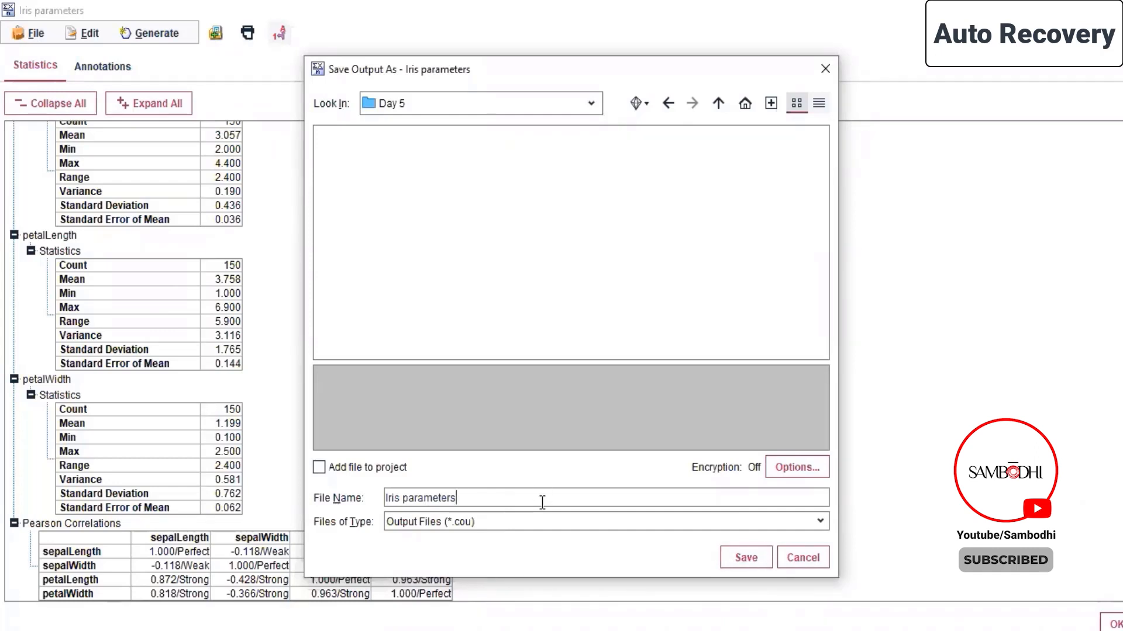
text(_out)
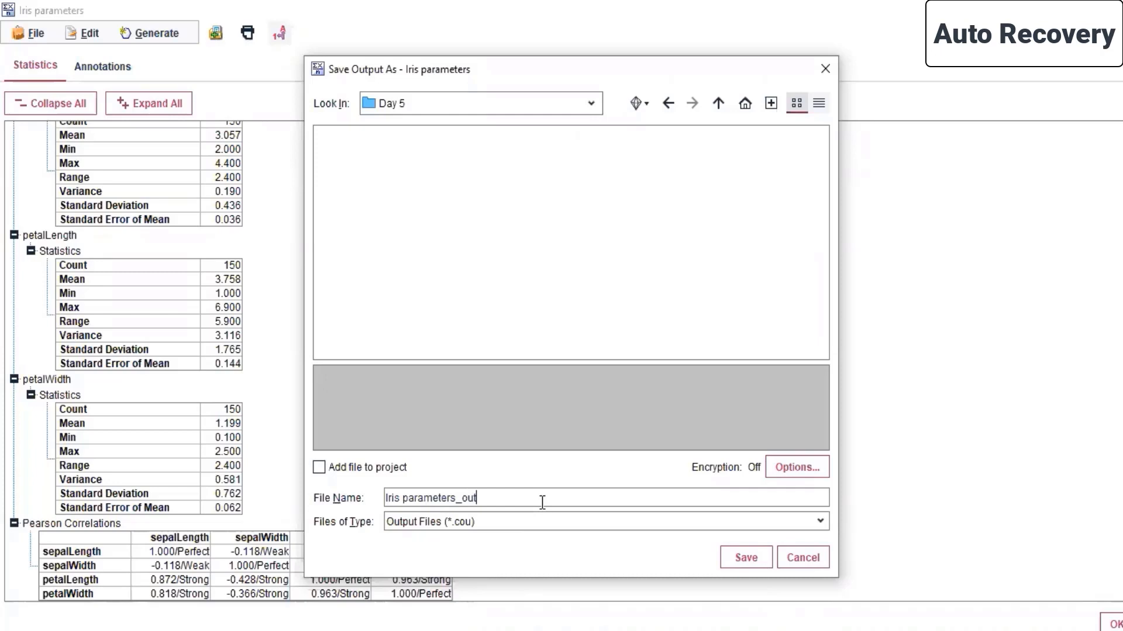
text(put format)
click(734, 559)
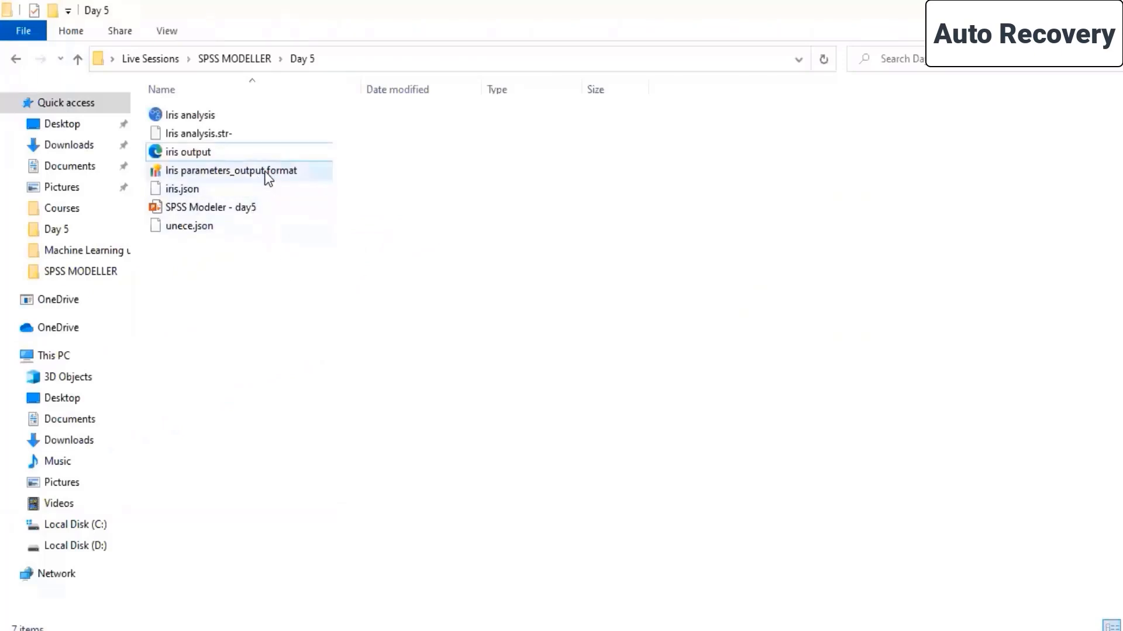
Step: In File Explorer, rename the iris output file in the Day 5 folder as "iris output_html format"
click(226, 152)
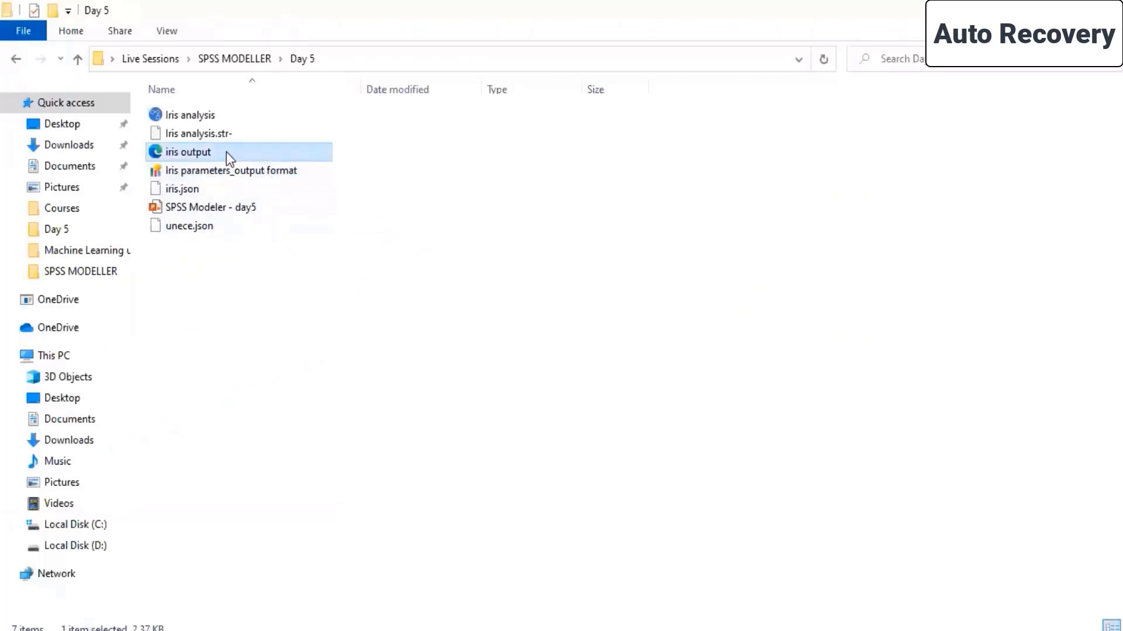
right_click(227, 152)
click(275, 423)
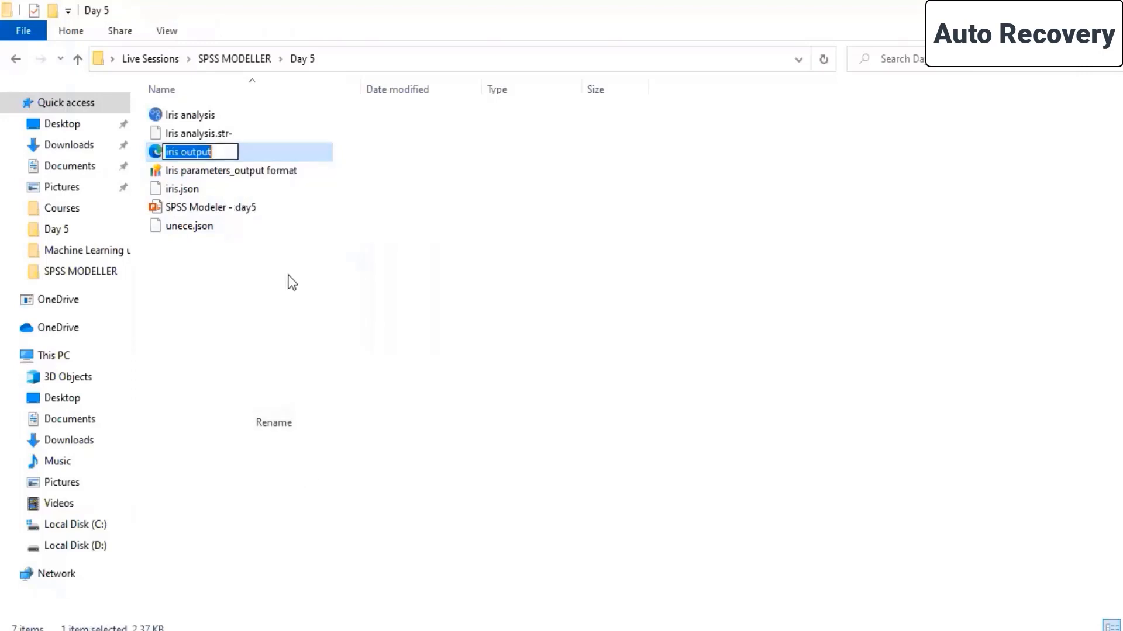
click(225, 151)
text(_)
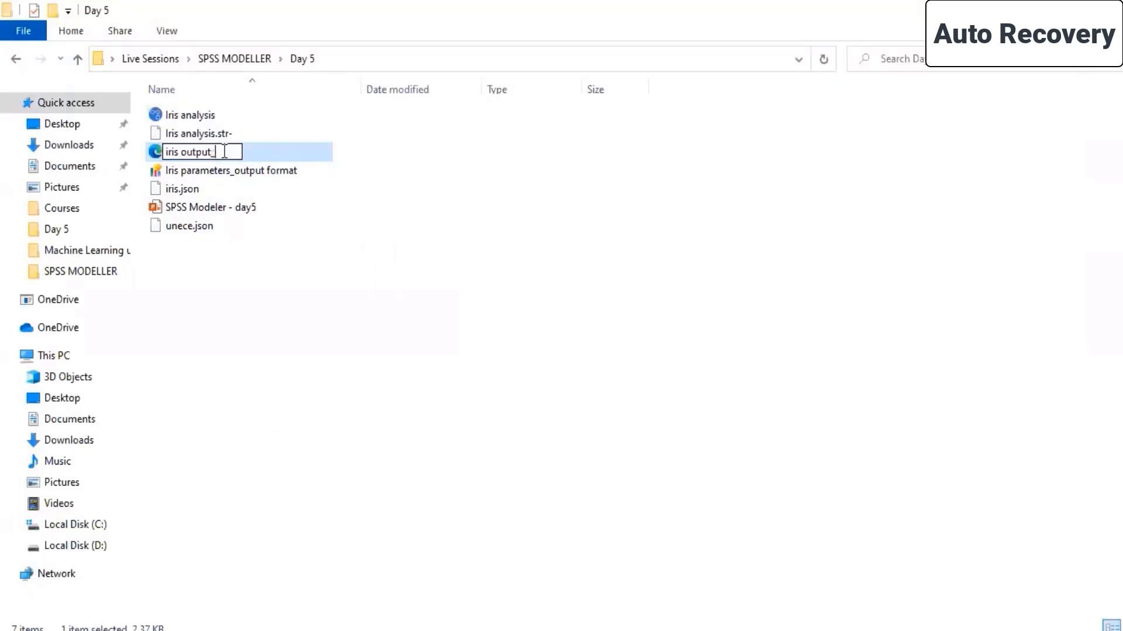
text(html format)
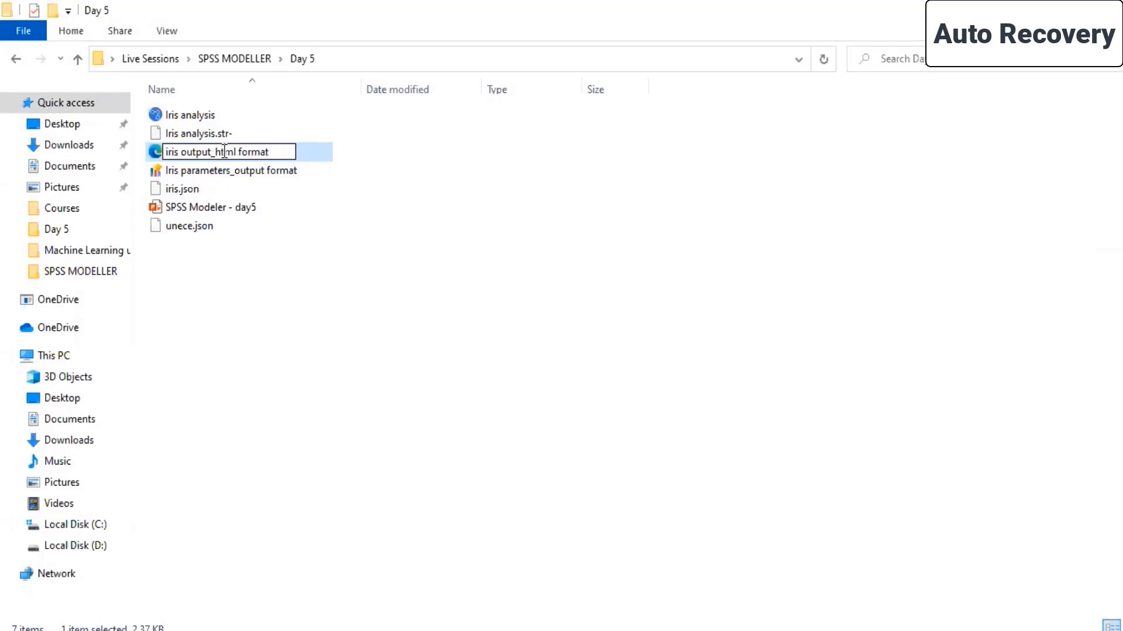
click(393, 356)
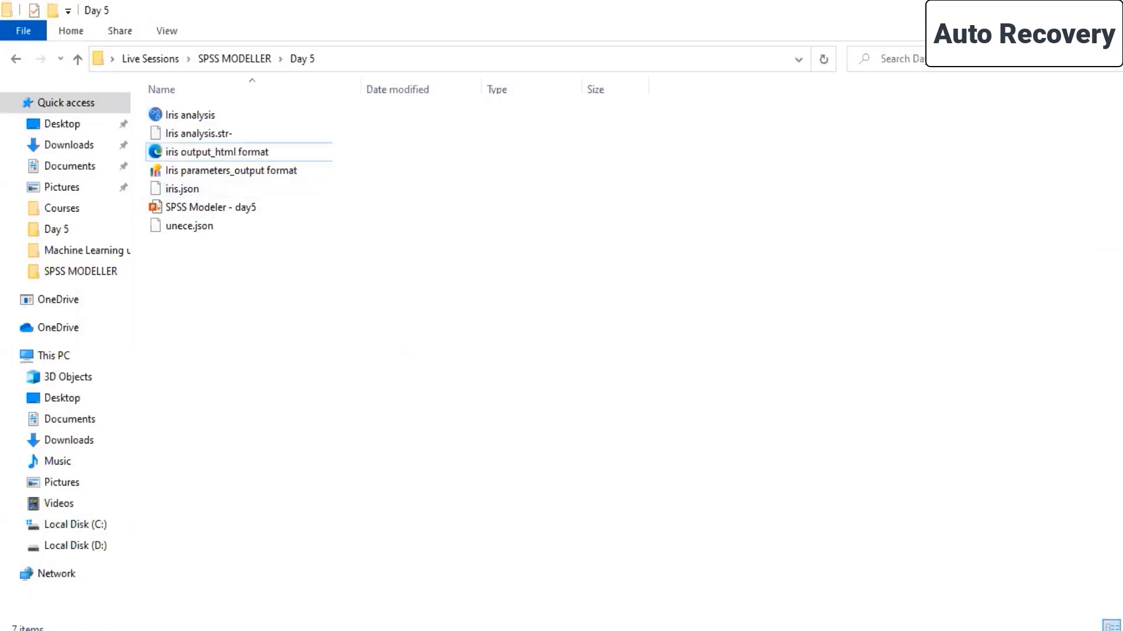